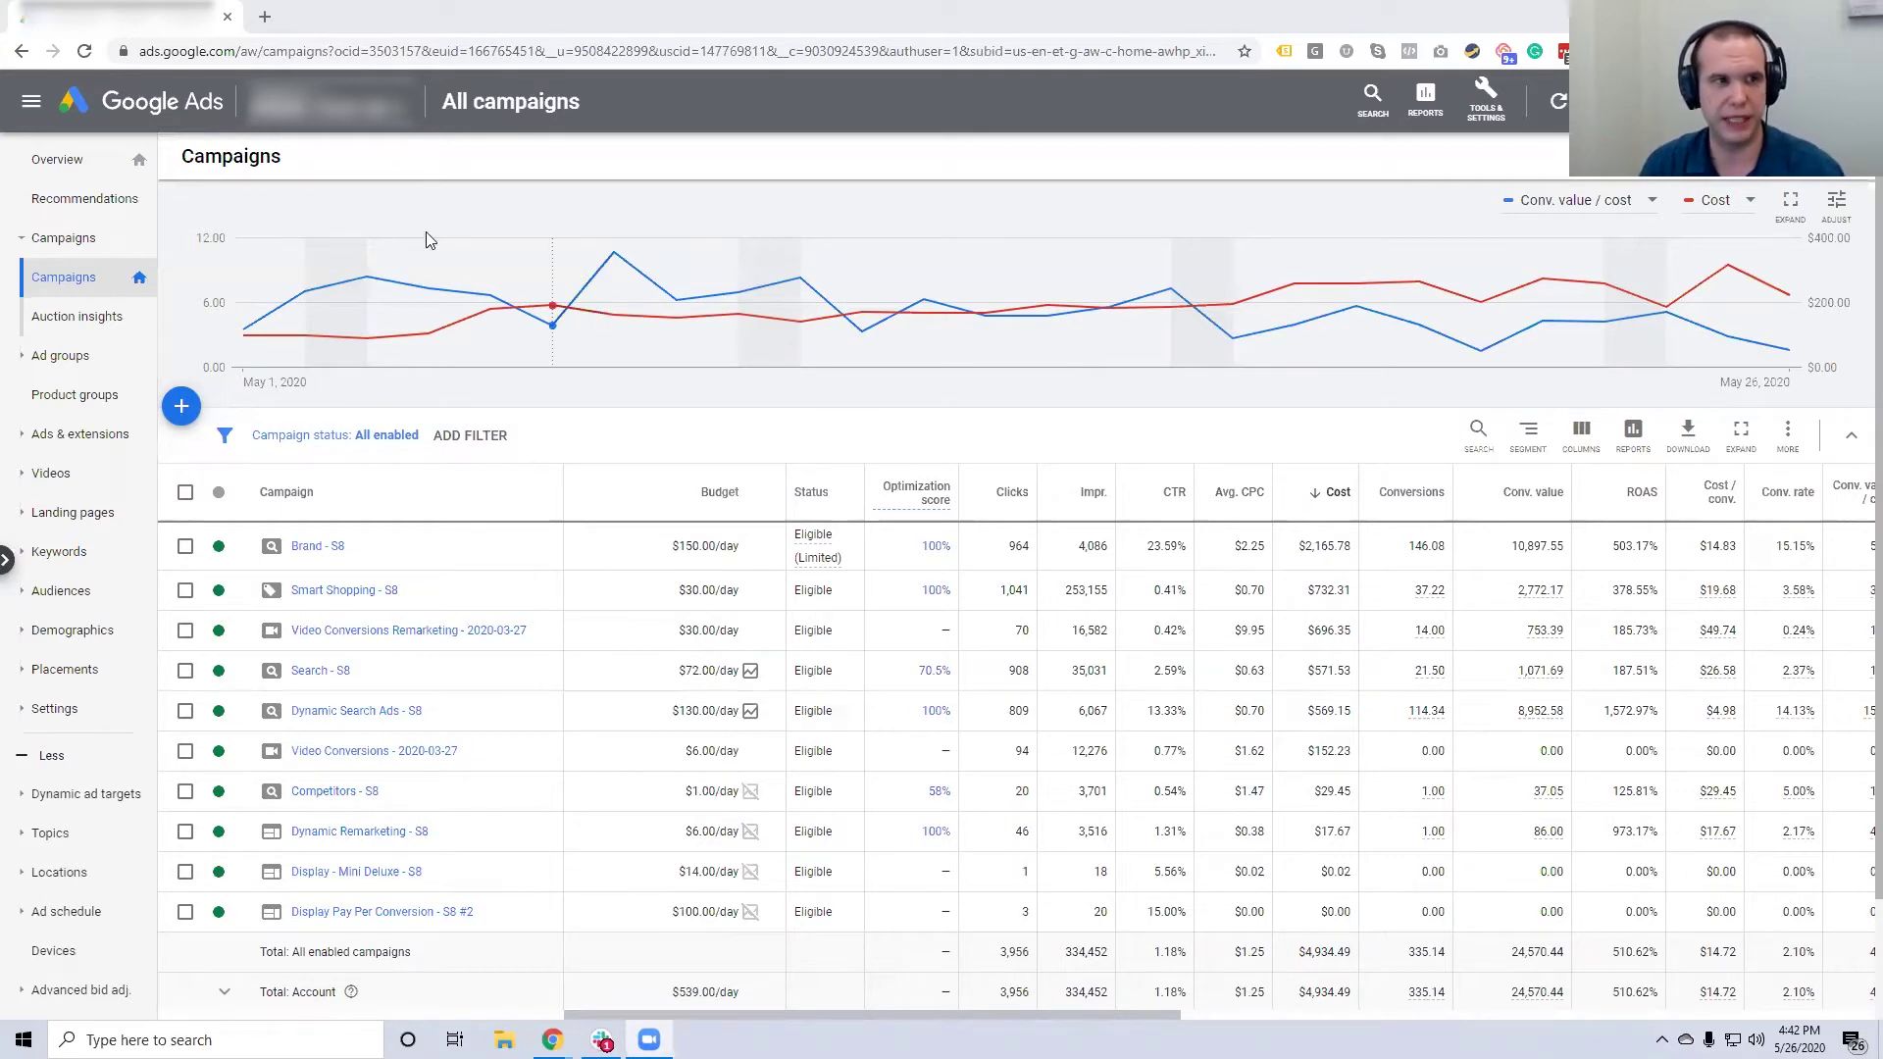
Expand the campaign navigation, view only the Search campaigns, and return to all campaigns
left_click(6, 559)
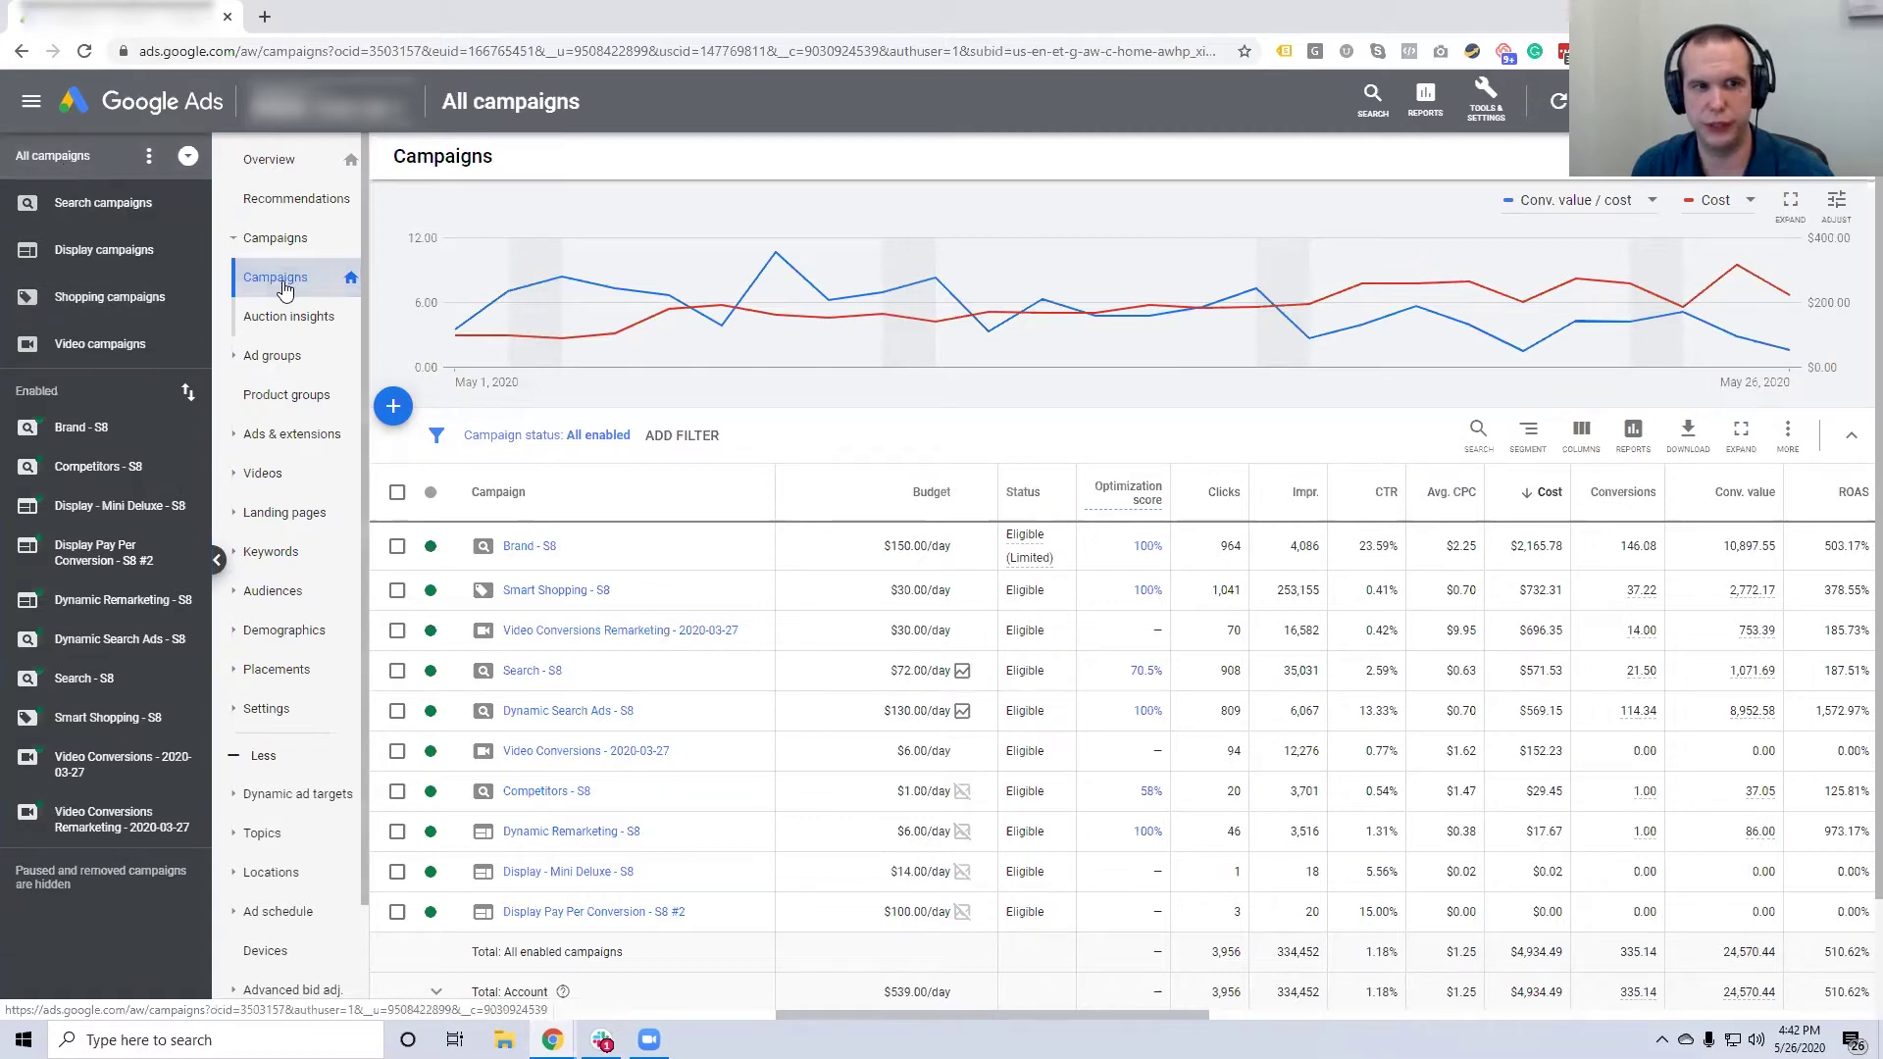
left_click(119, 210)
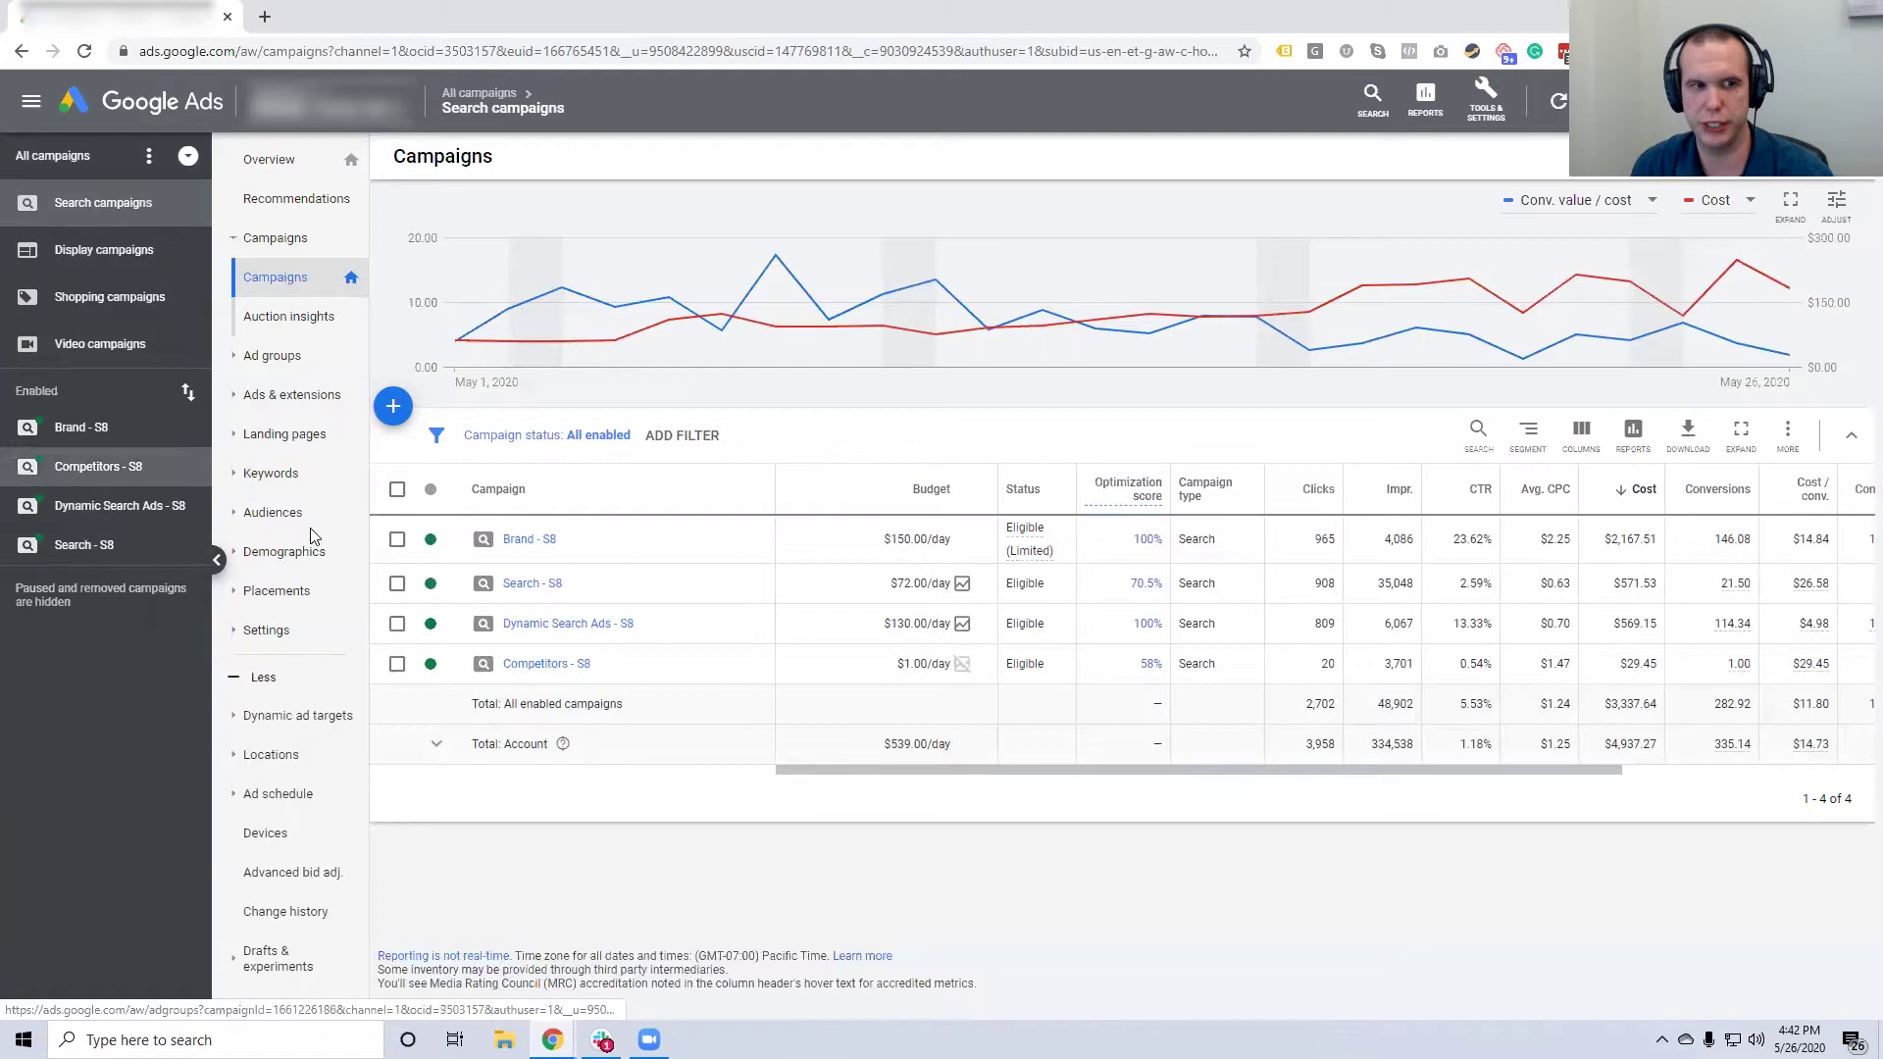
left_click(53, 156)
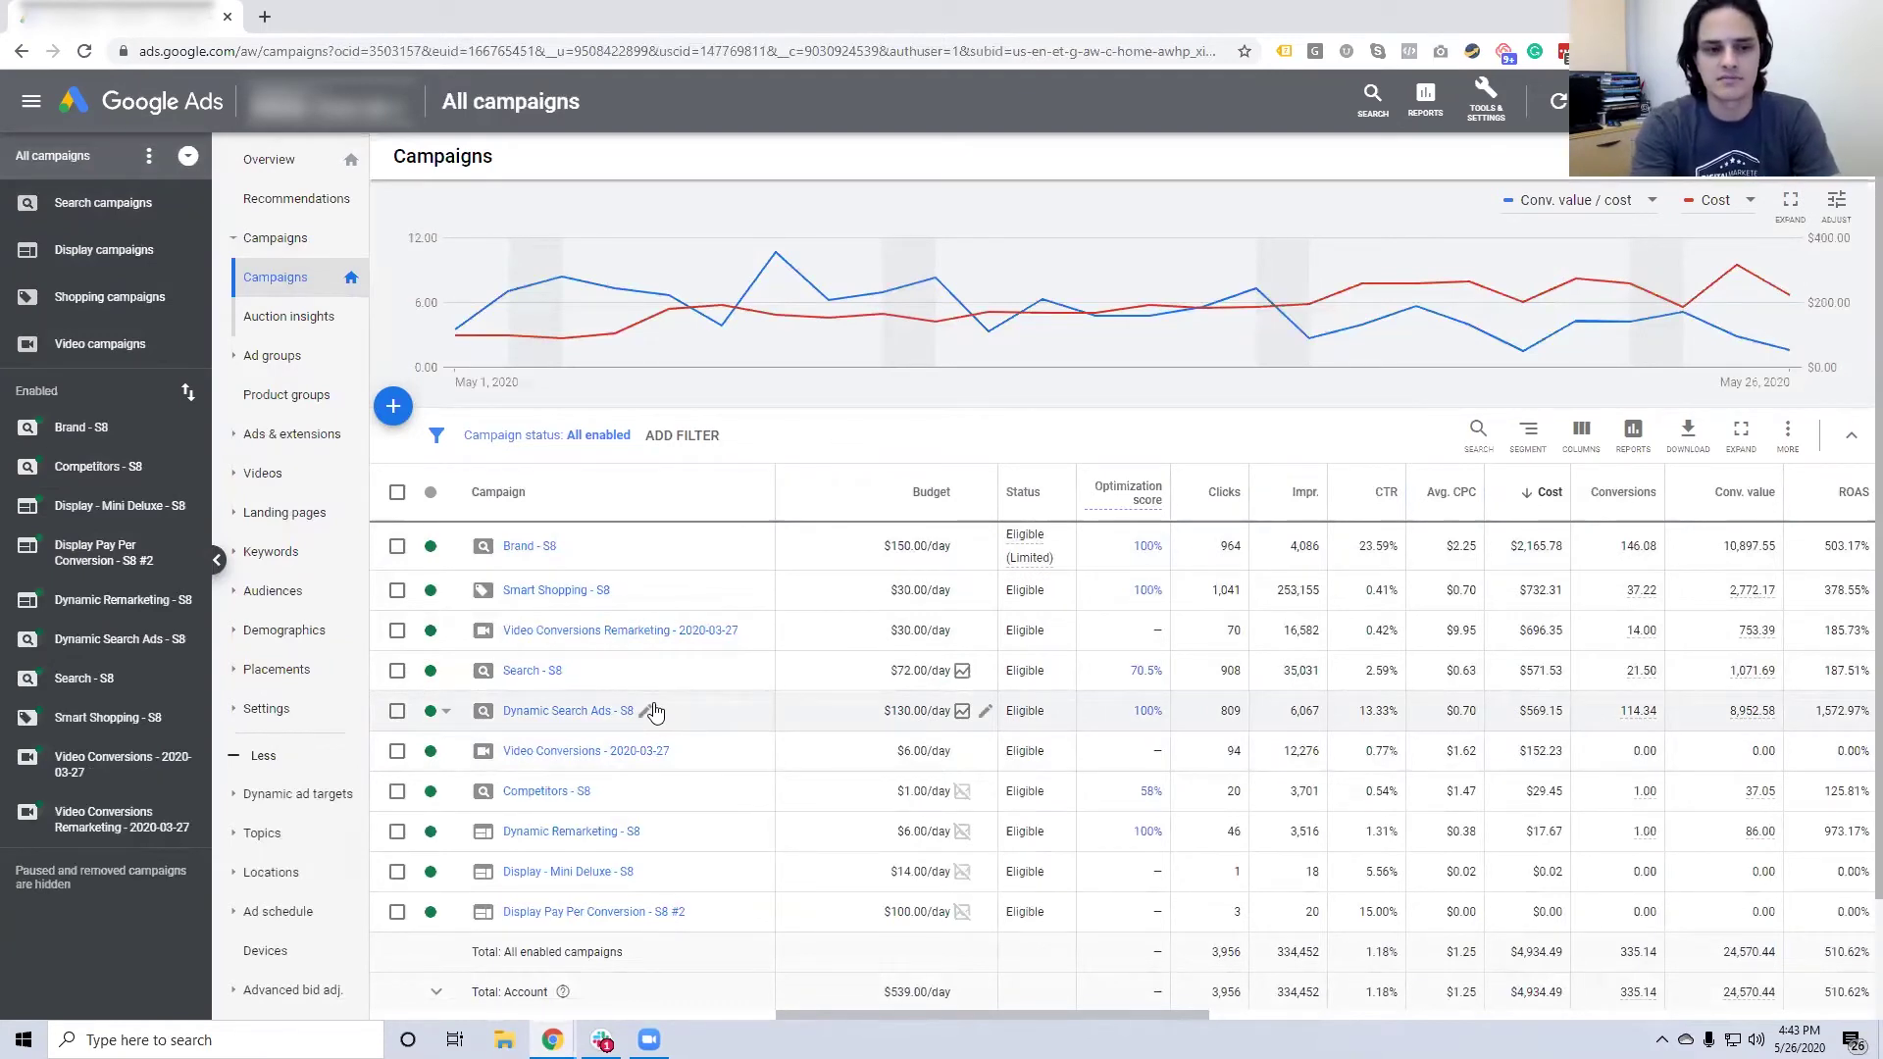
Filter the campaigns table to show campaigns whose name contains "search"
left_click(683, 438)
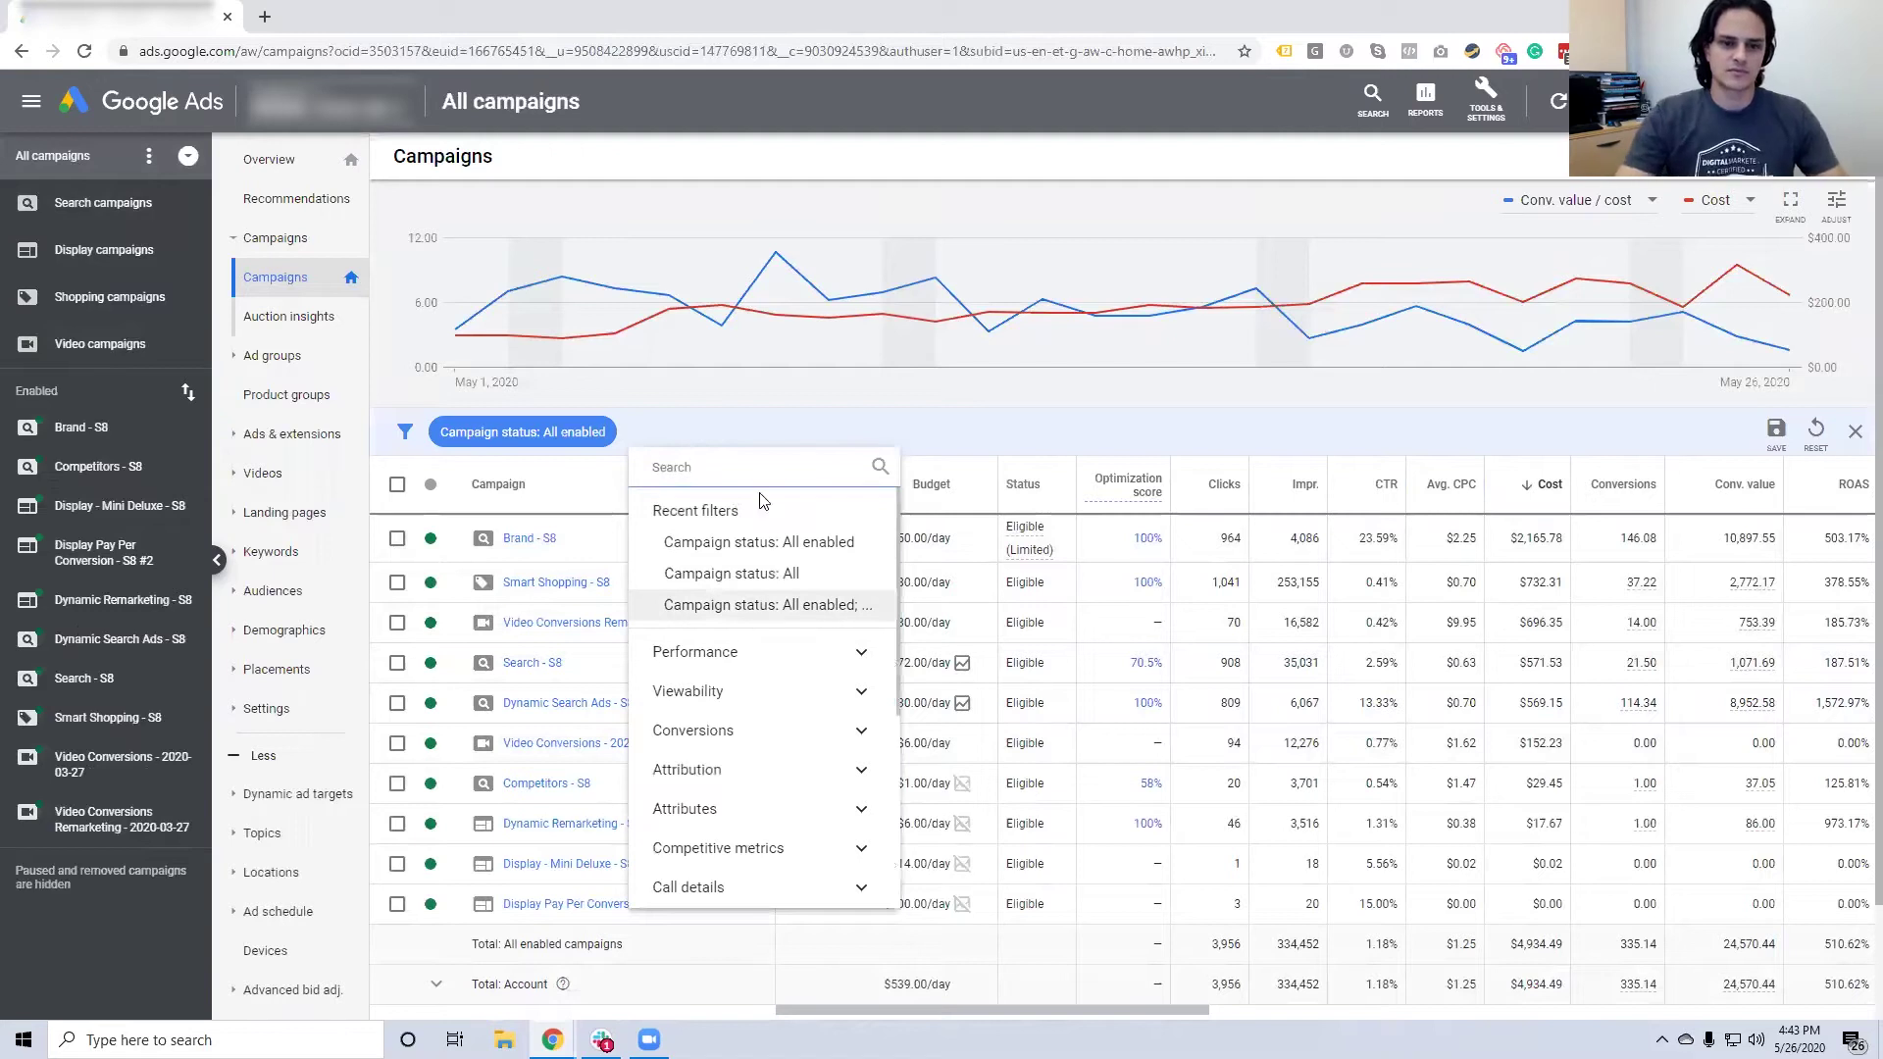
scroll(769, 592, "down", 3)
scroll(782, 628, "up", 3)
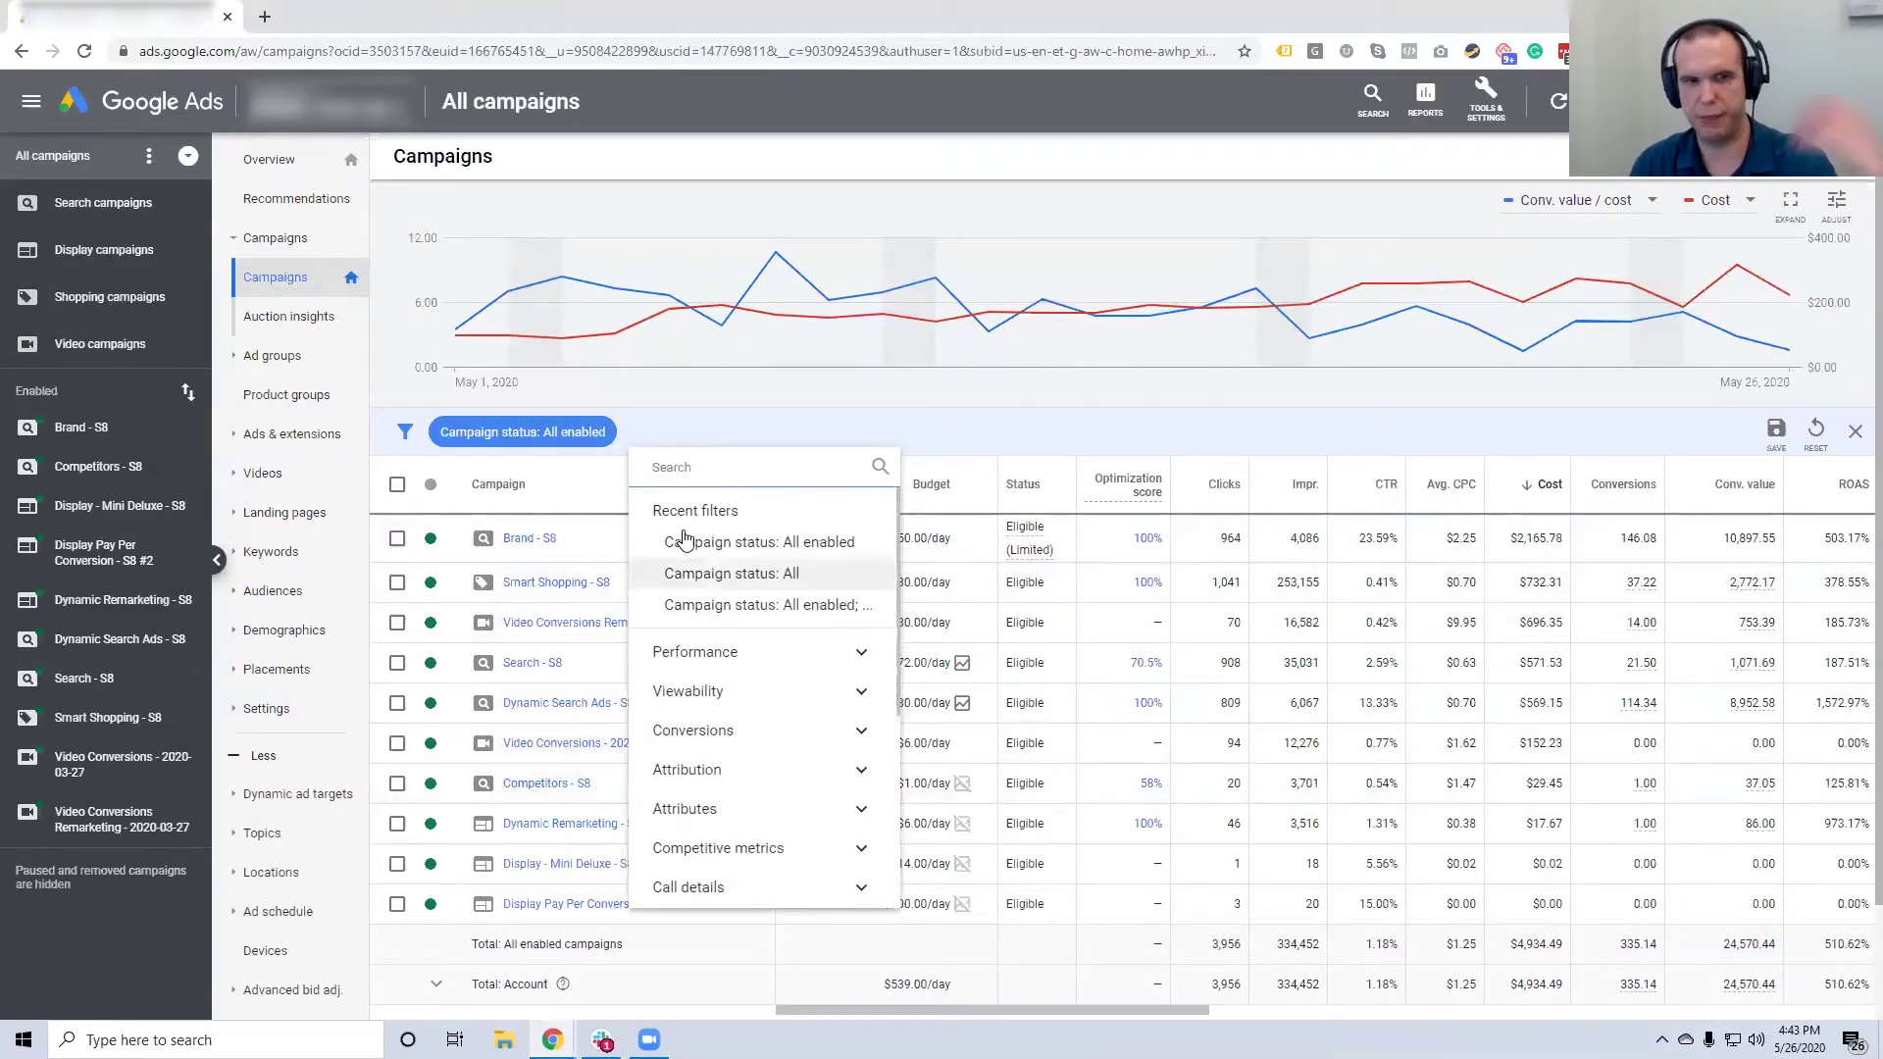
type("camp")
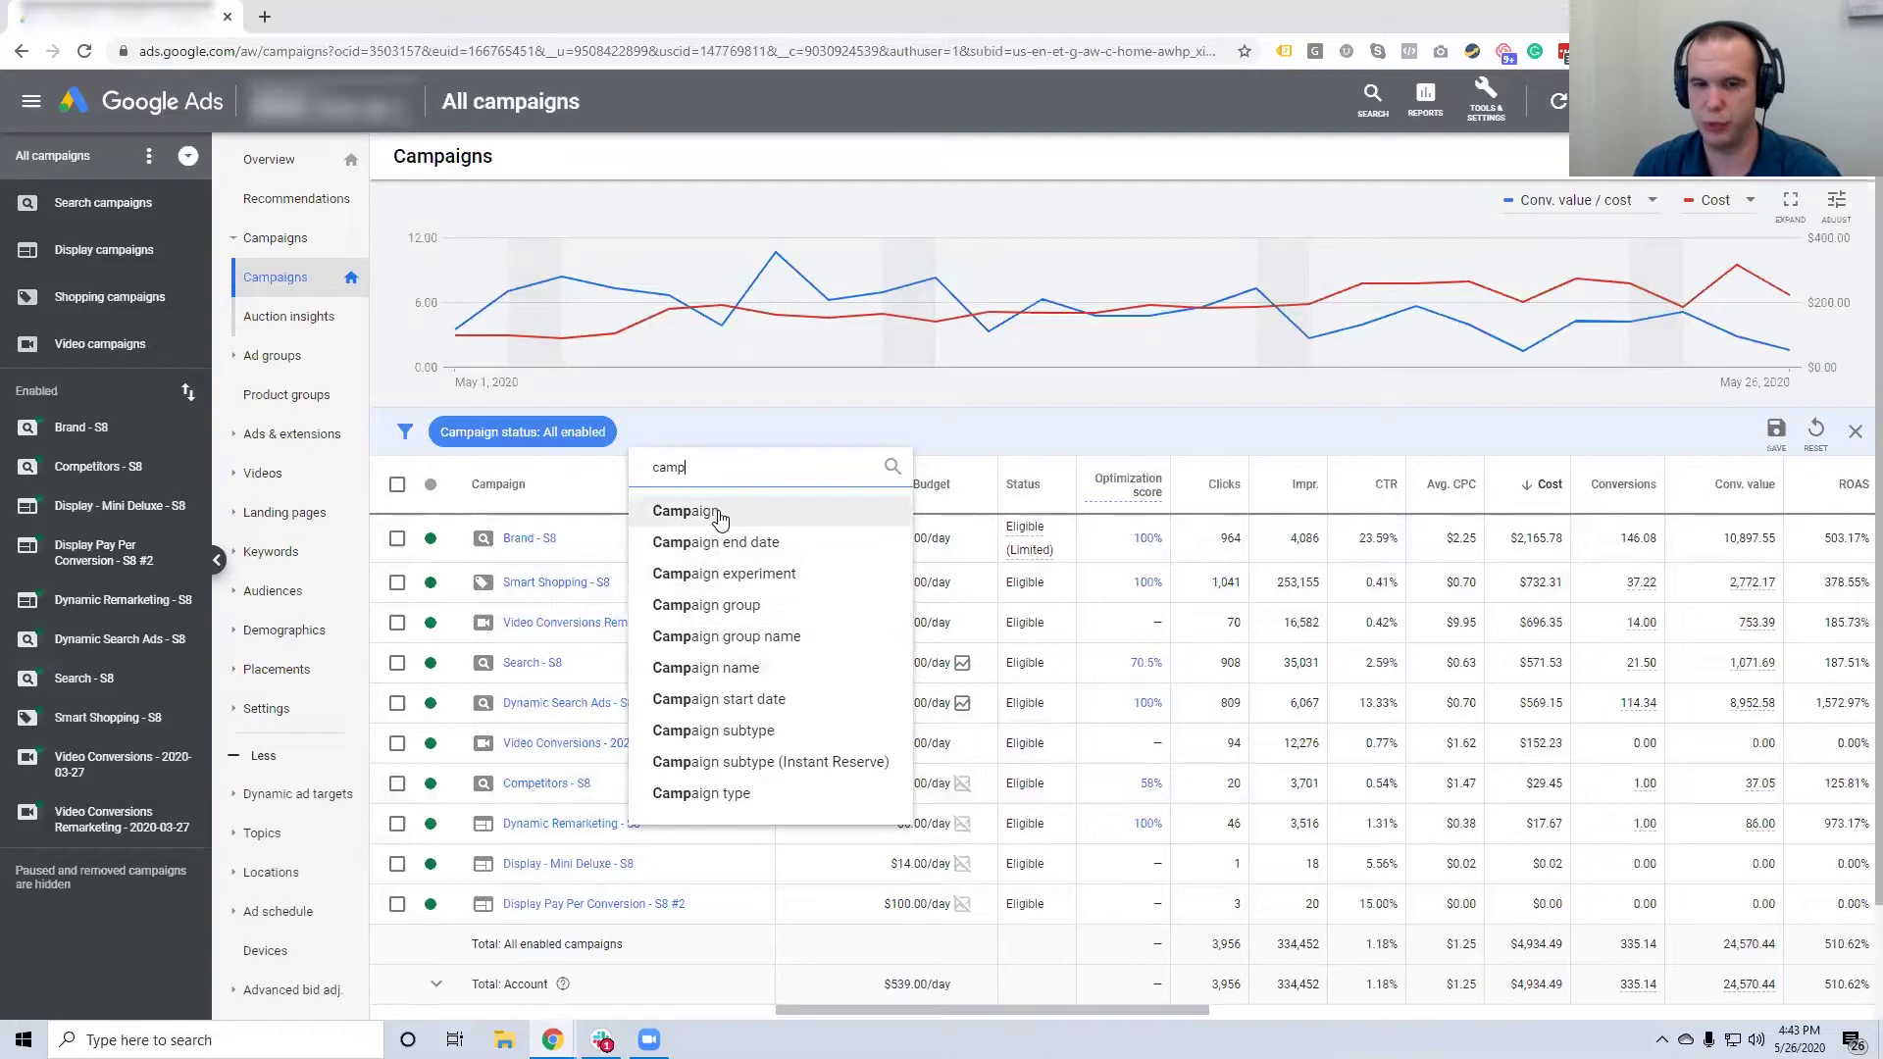
left_click(750, 675)
type("search")
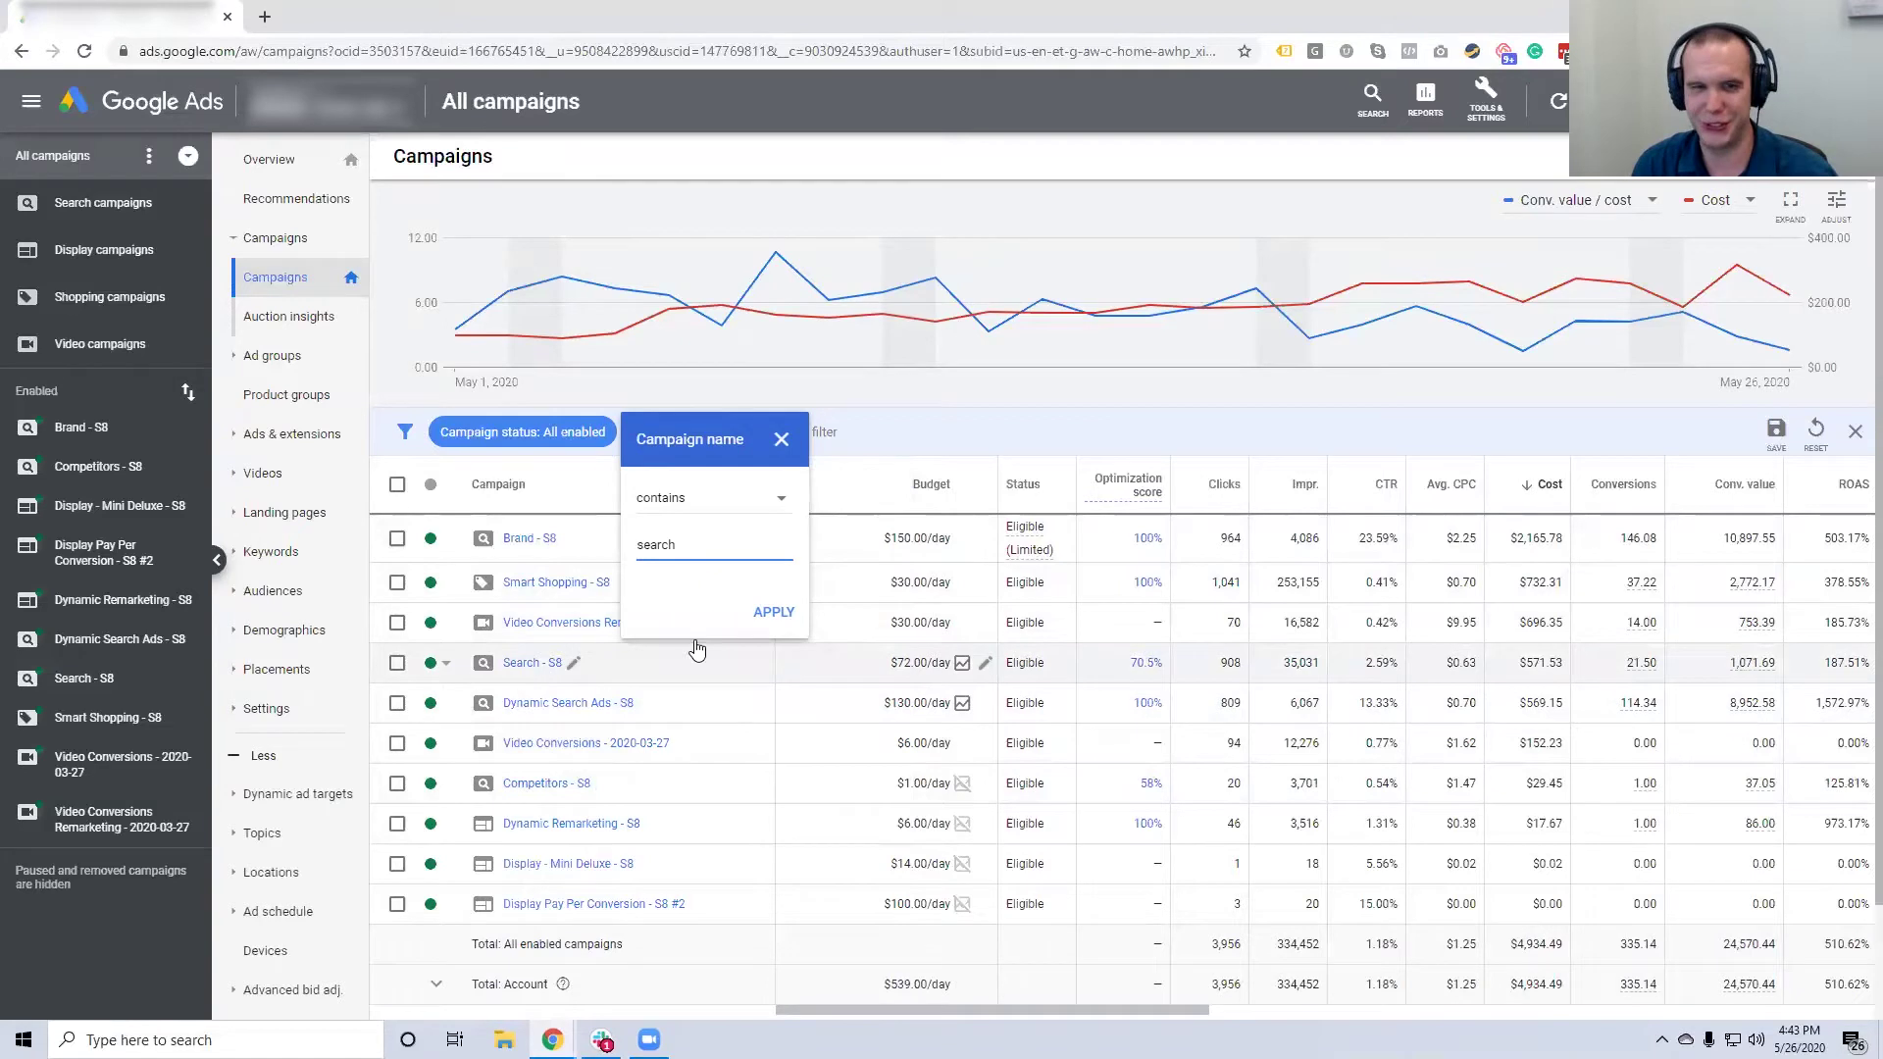
left_click(773, 615)
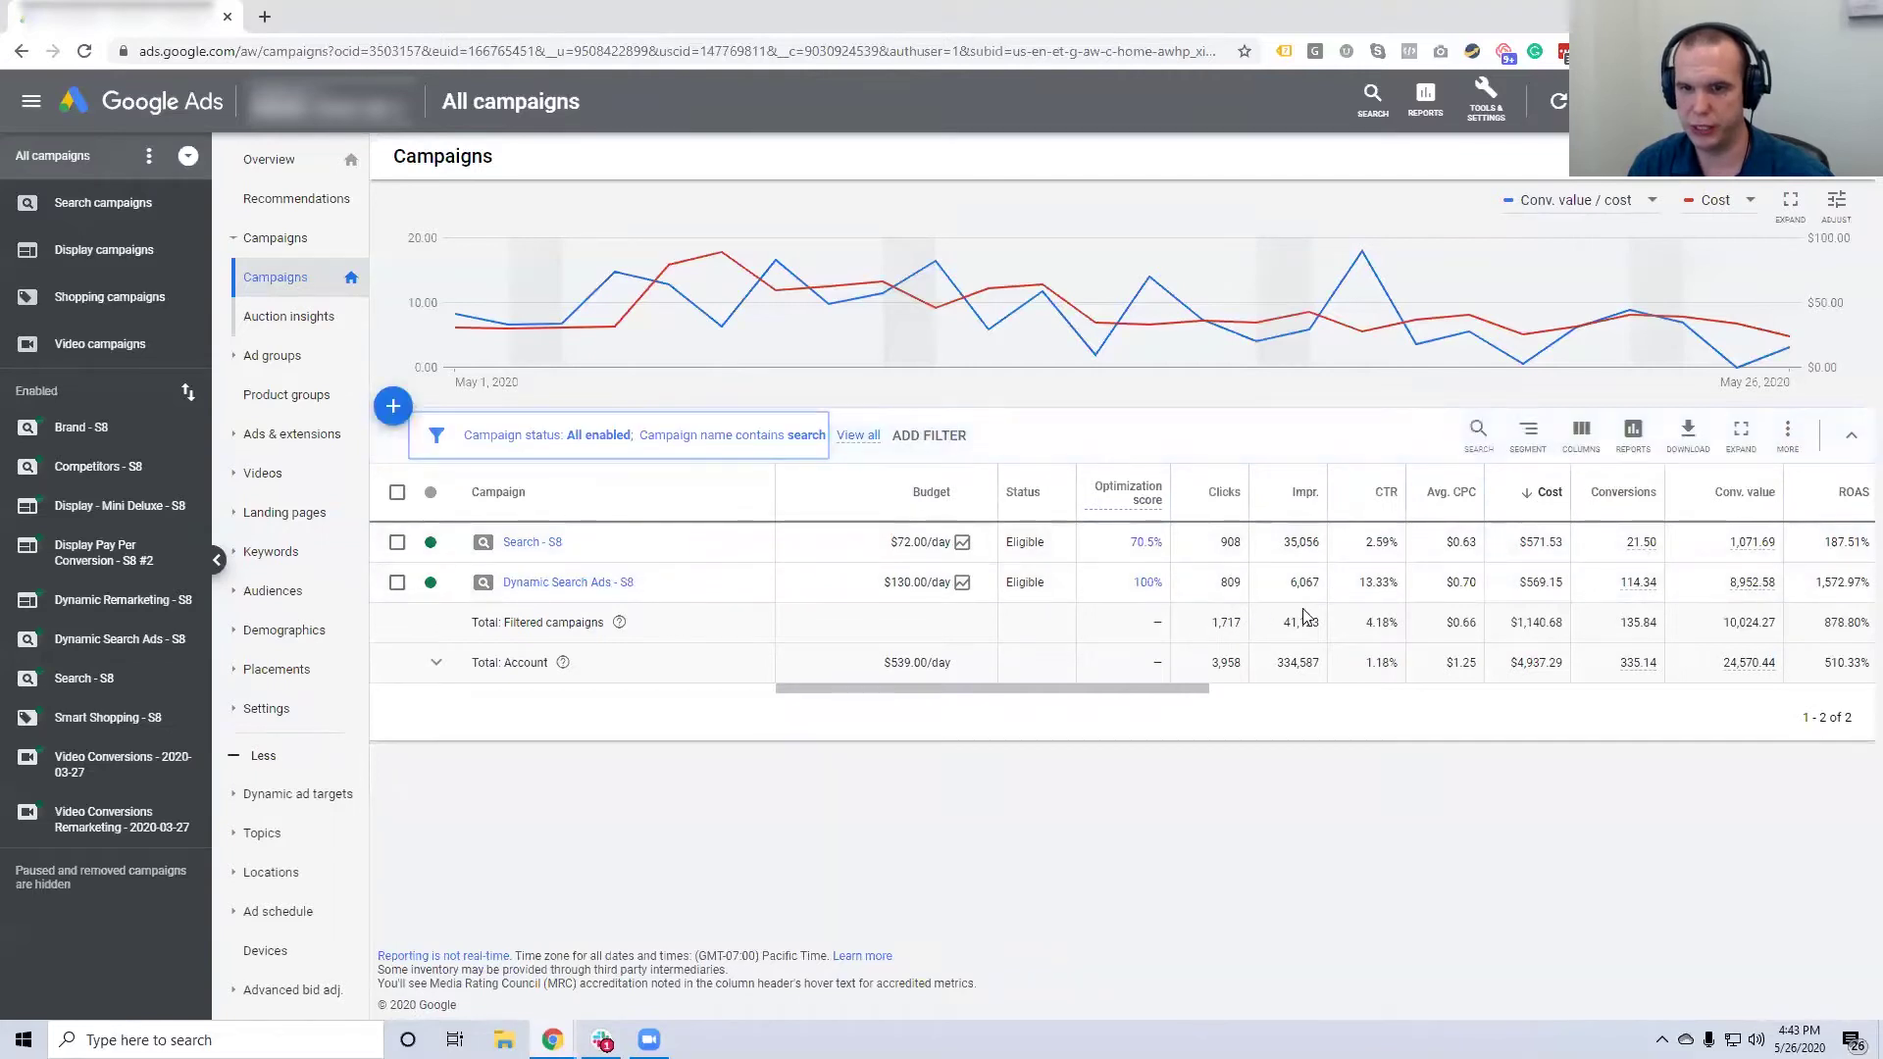
Examine the performance totals of the filtered campaigns, especially their total cost
left_click_drag(1200, 624, 1856, 623)
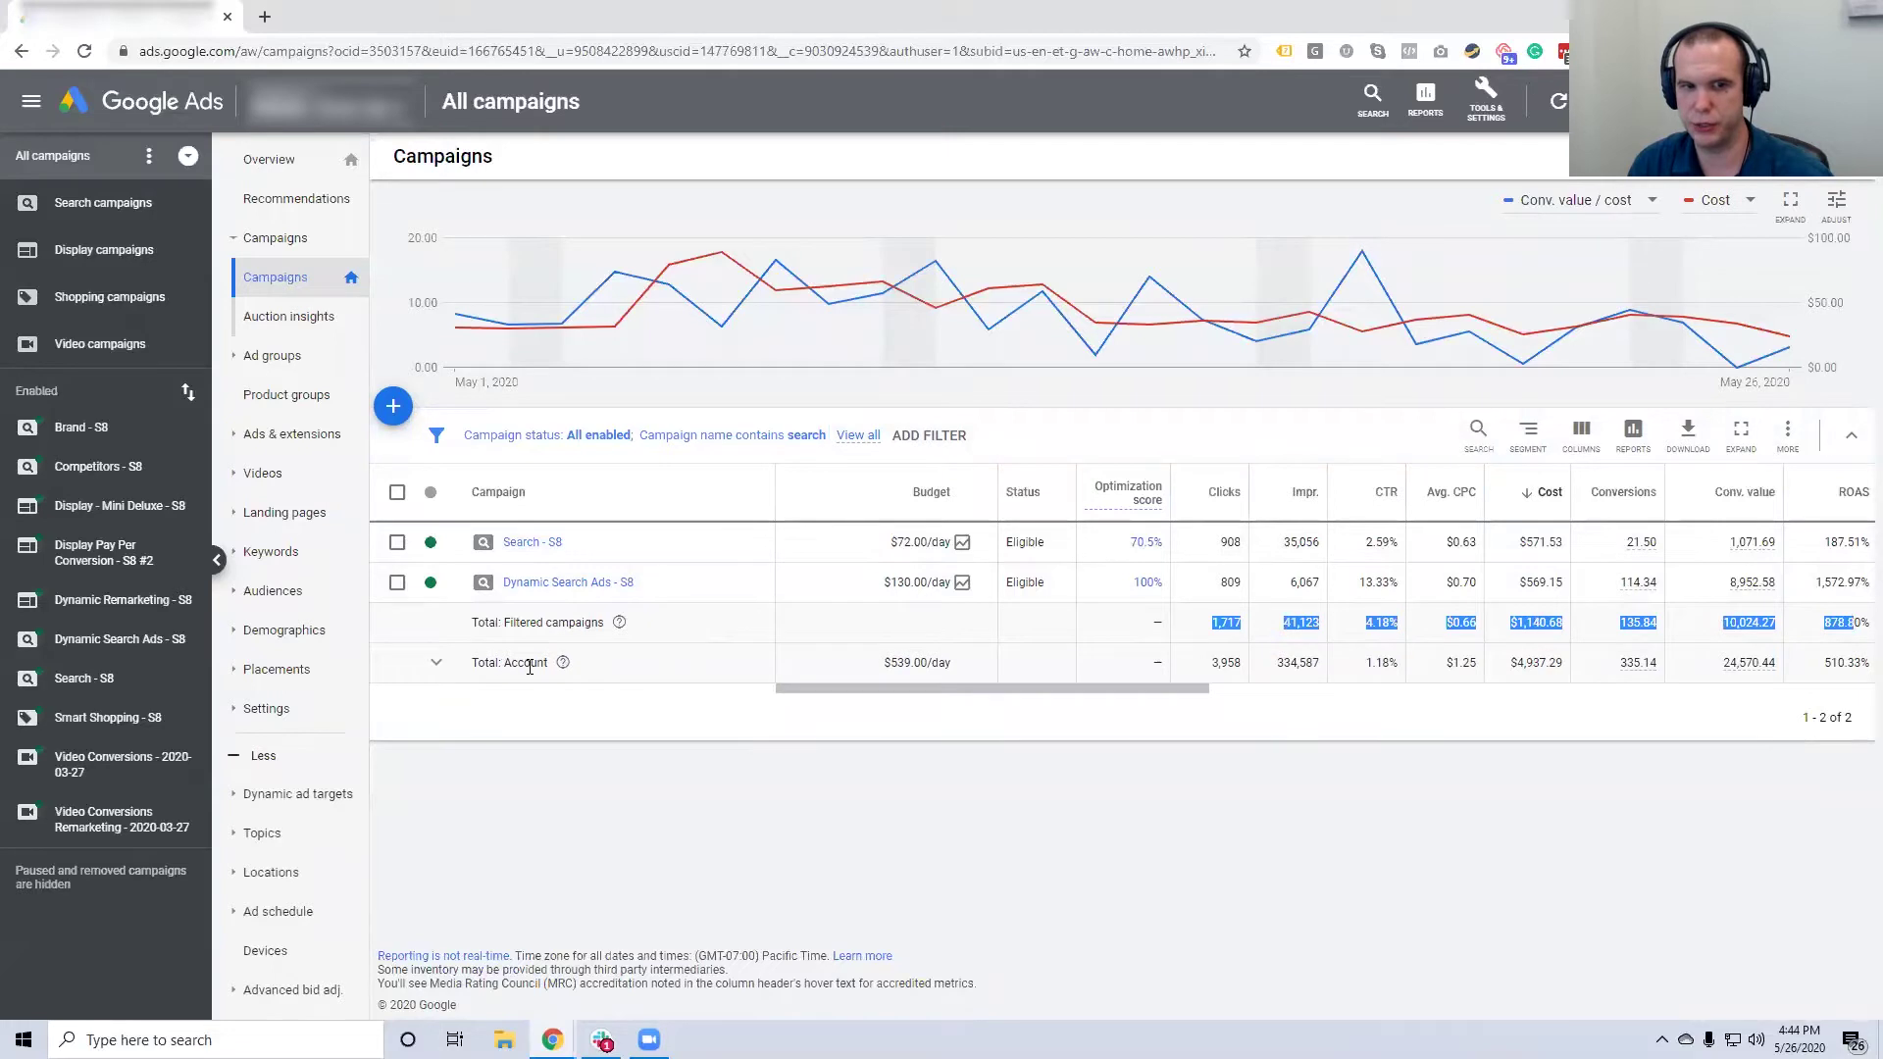
left_click(1348, 701)
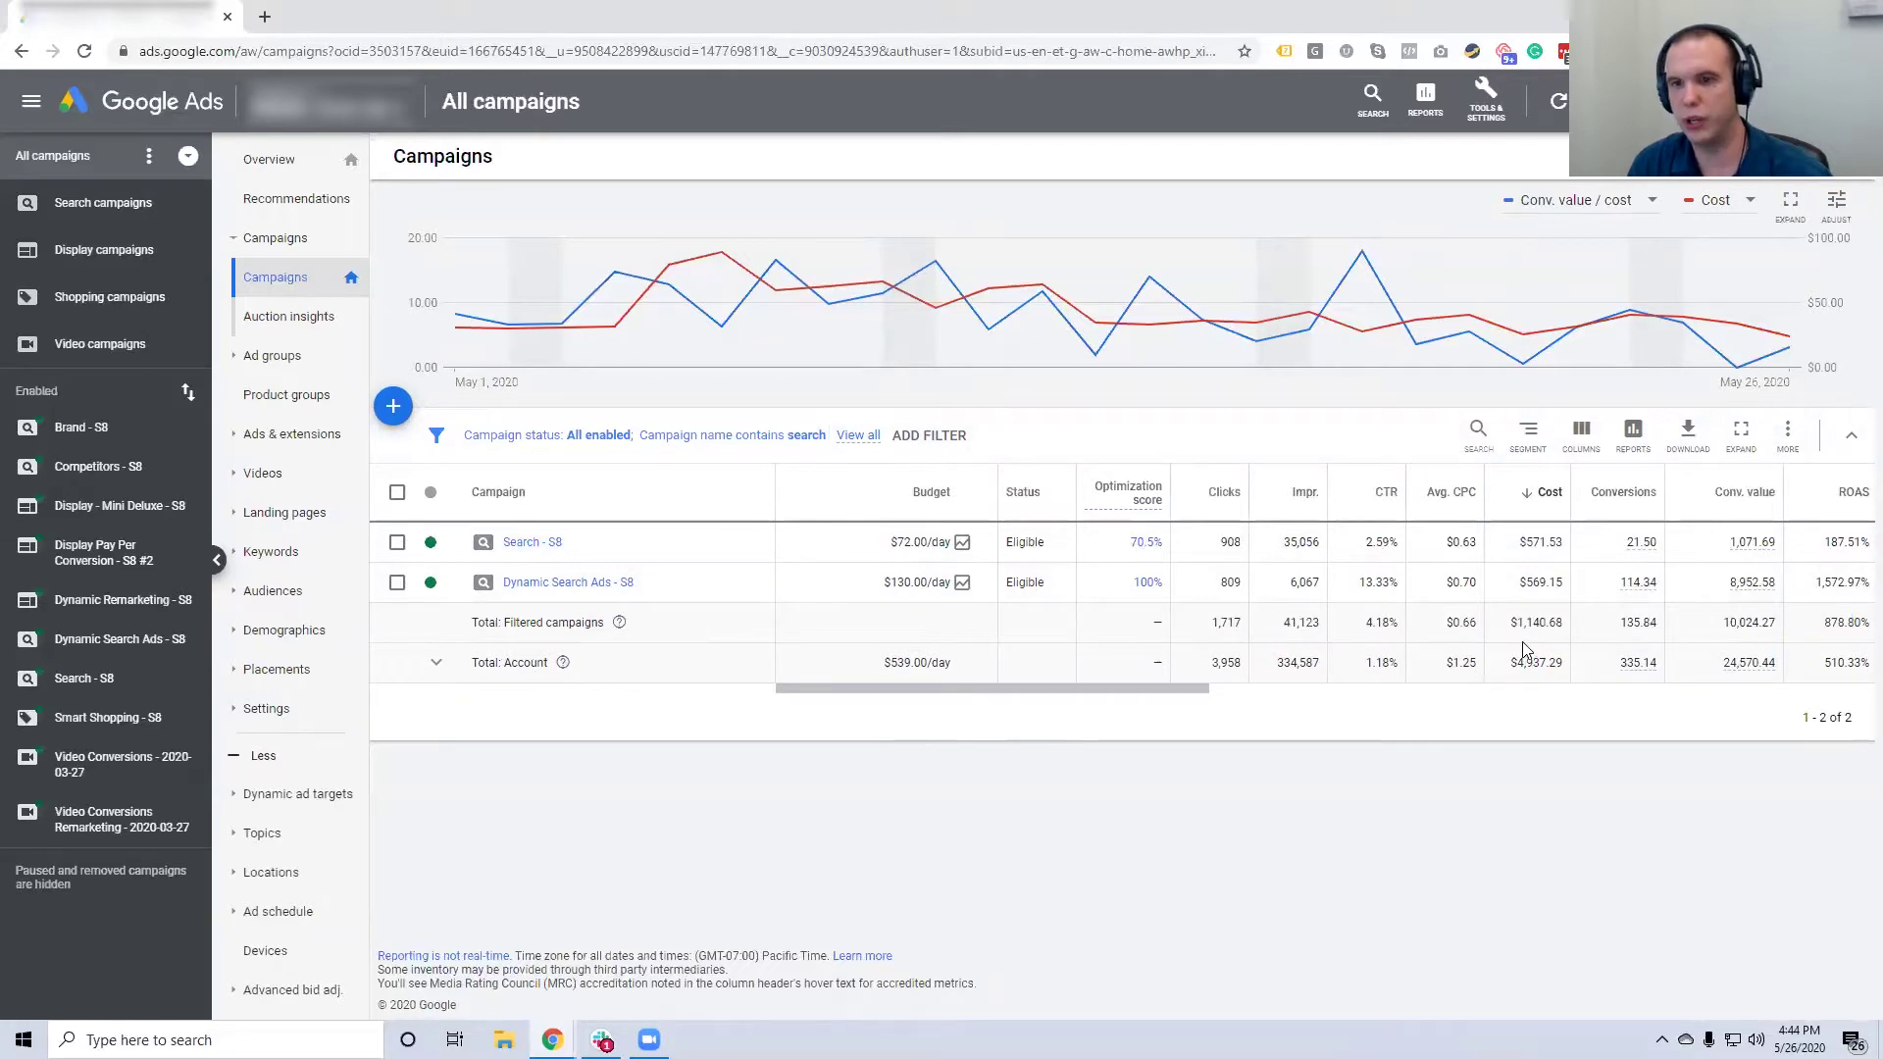
left_click_drag(1511, 623, 1567, 632)
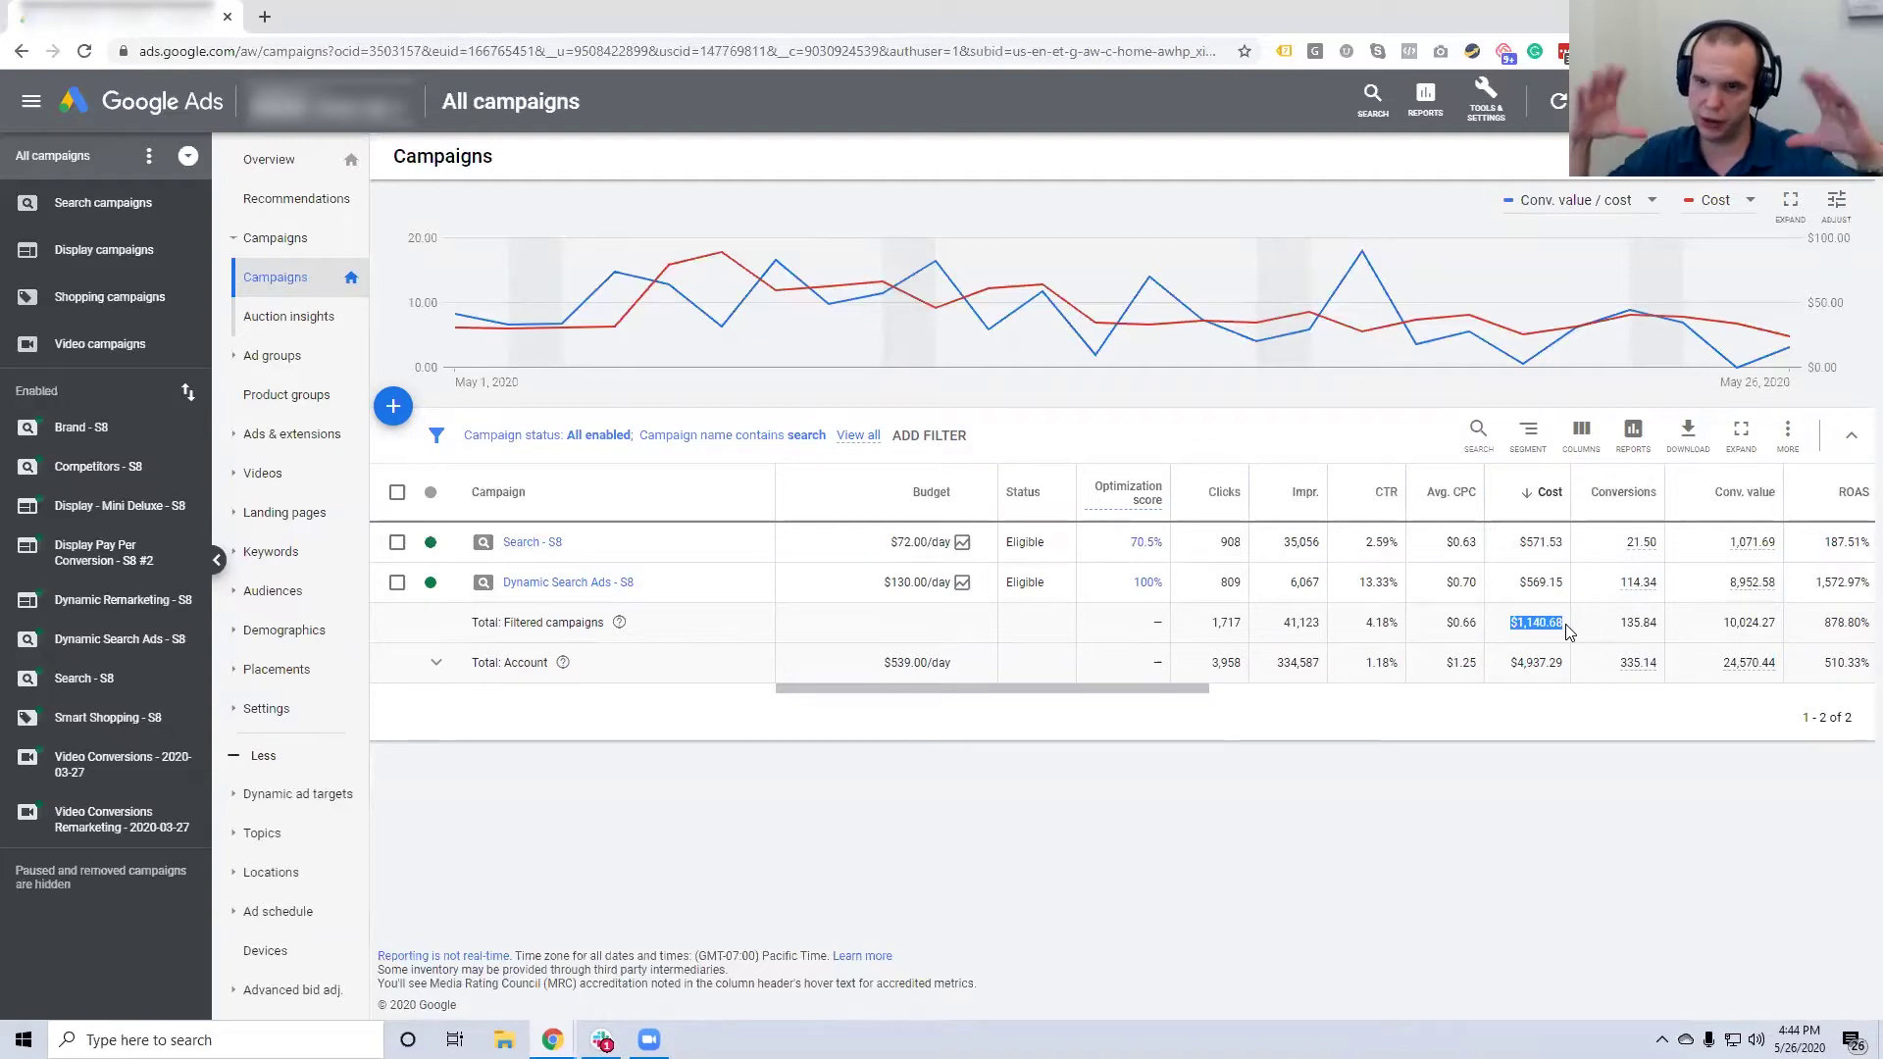
left_click(1567, 633)
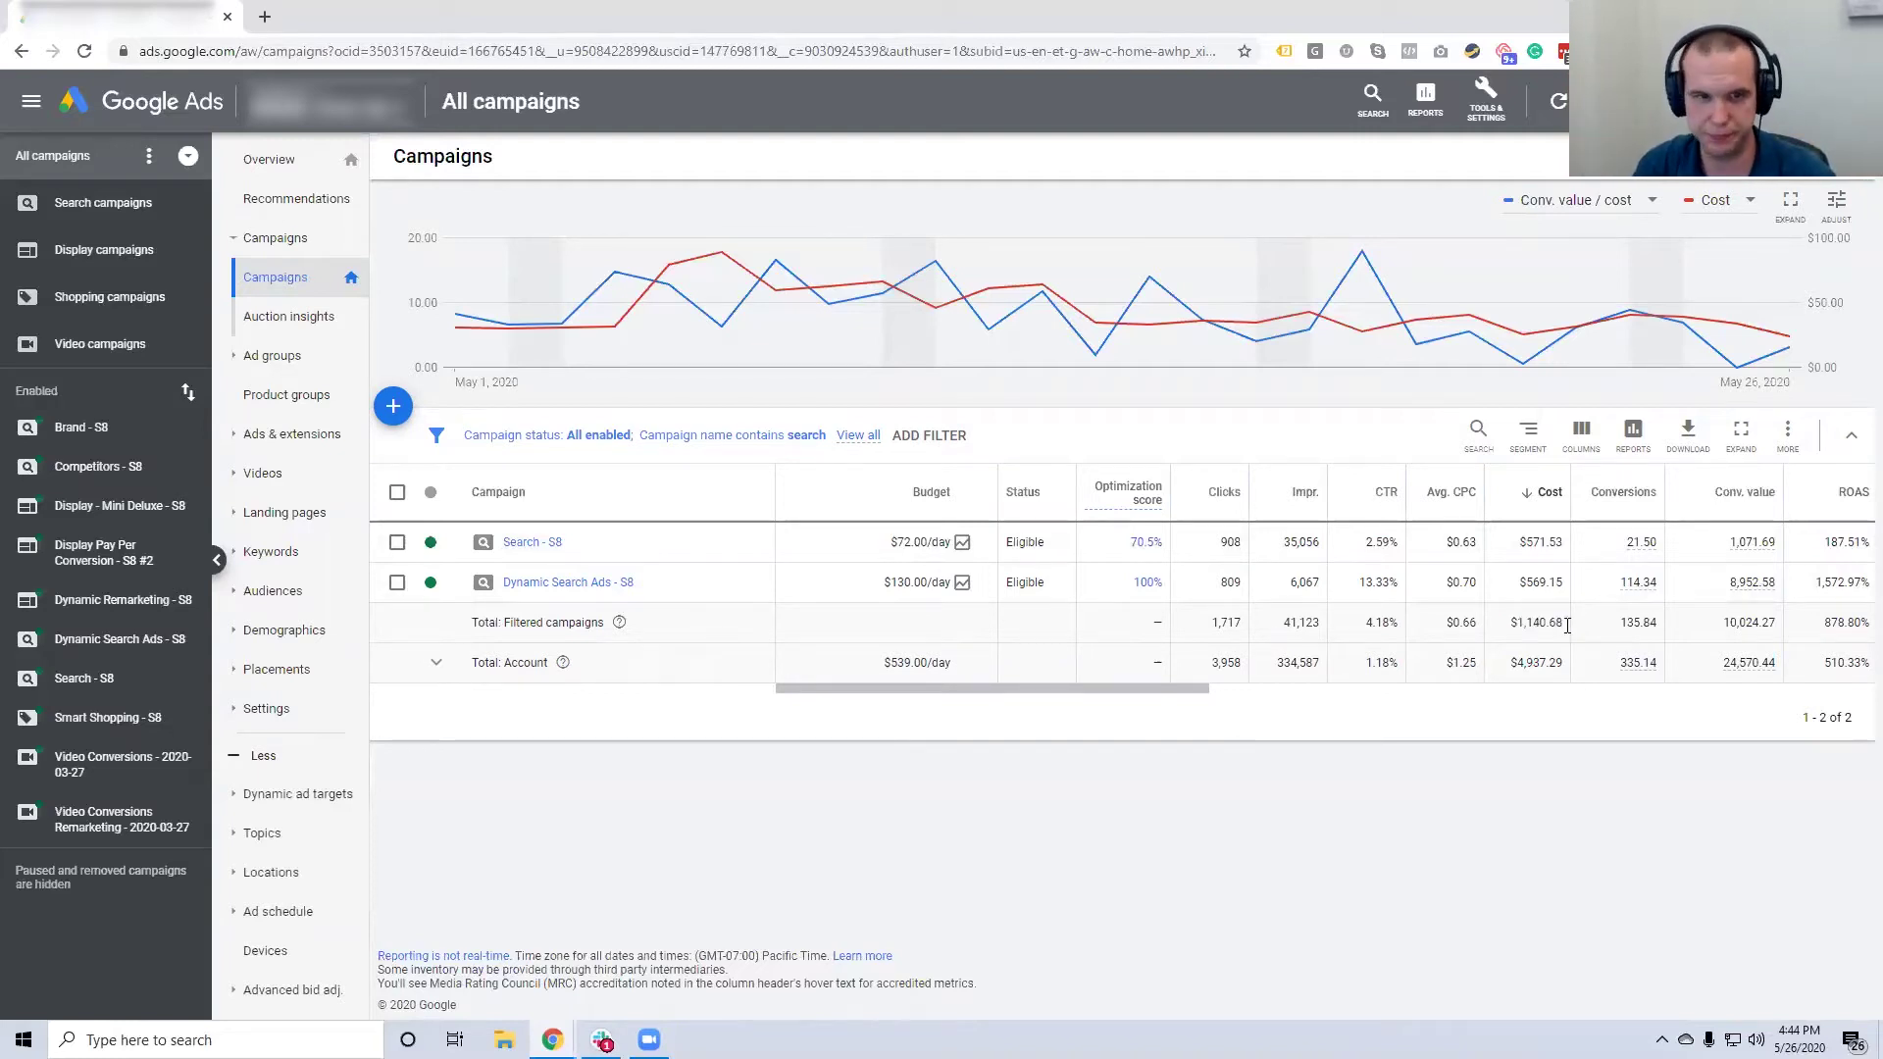
Remove the campaign name filter and sort the campaigns by budget from highest to lowest
left_click(737, 443)
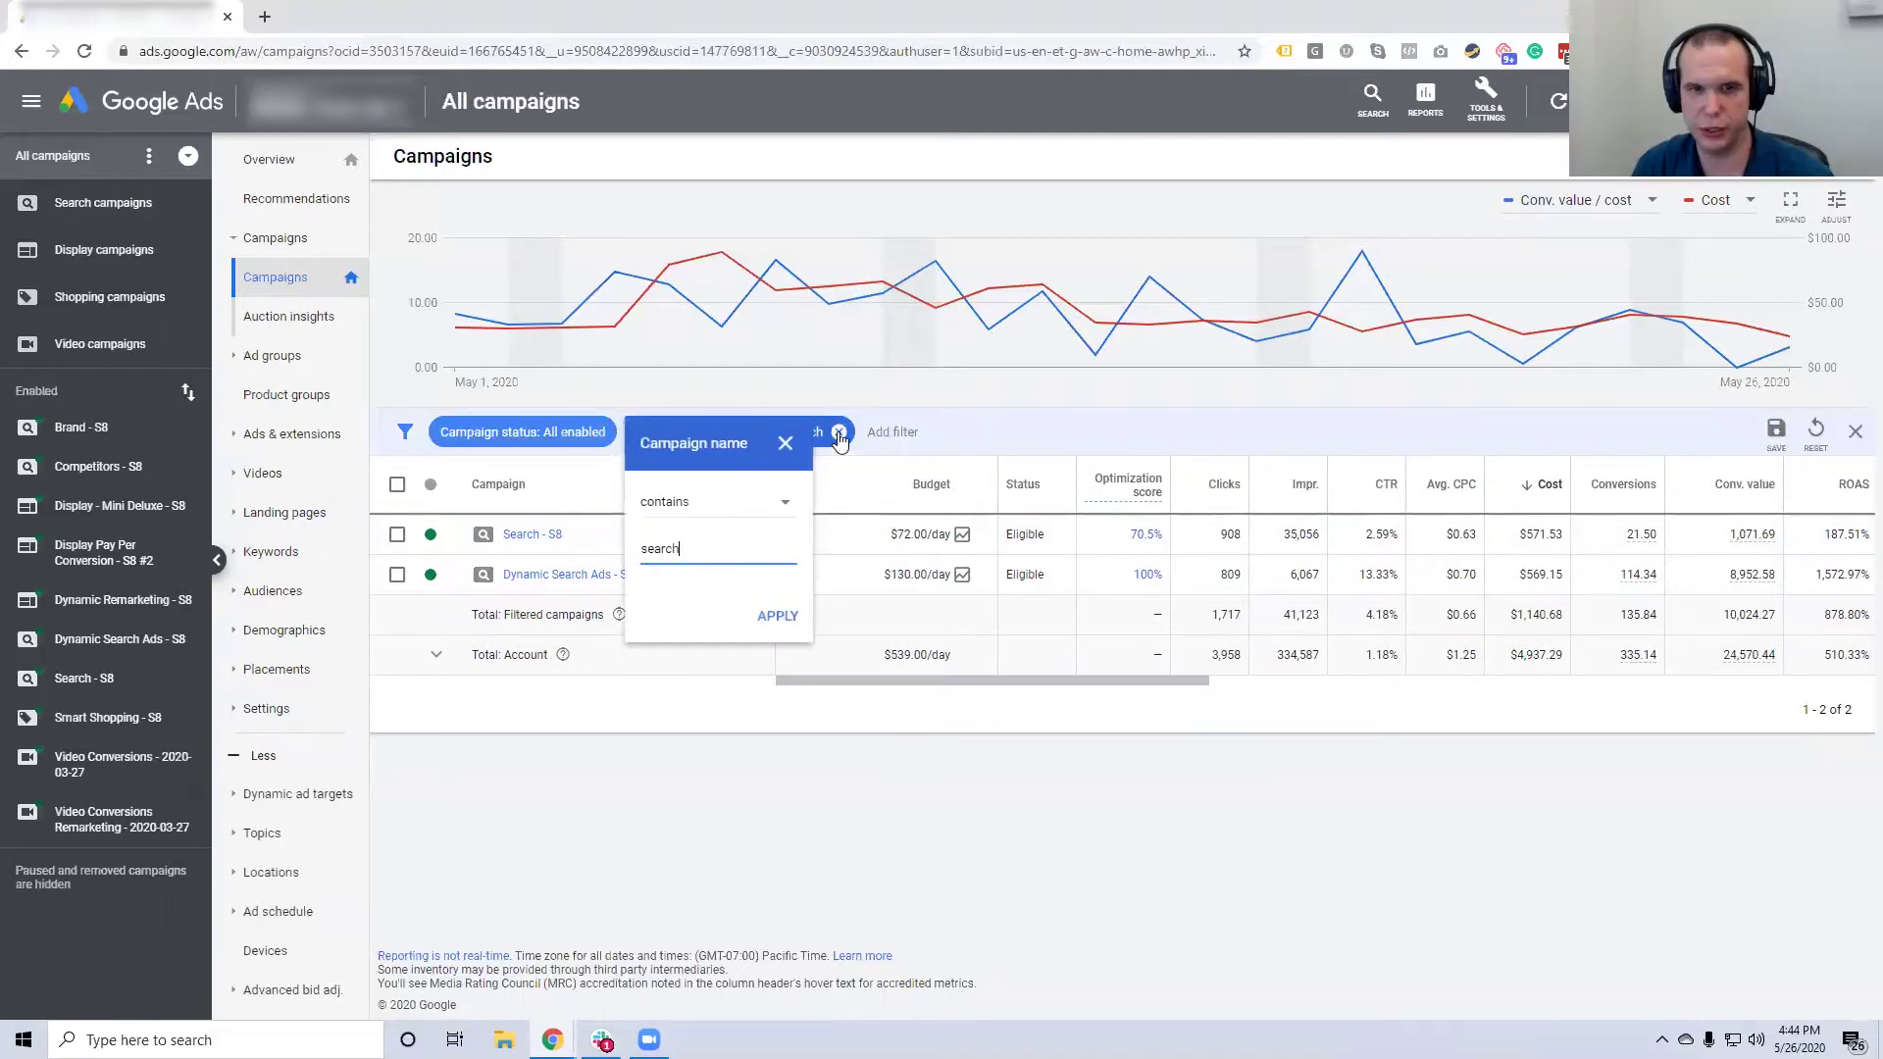
left_click(786, 445)
left_click(839, 432)
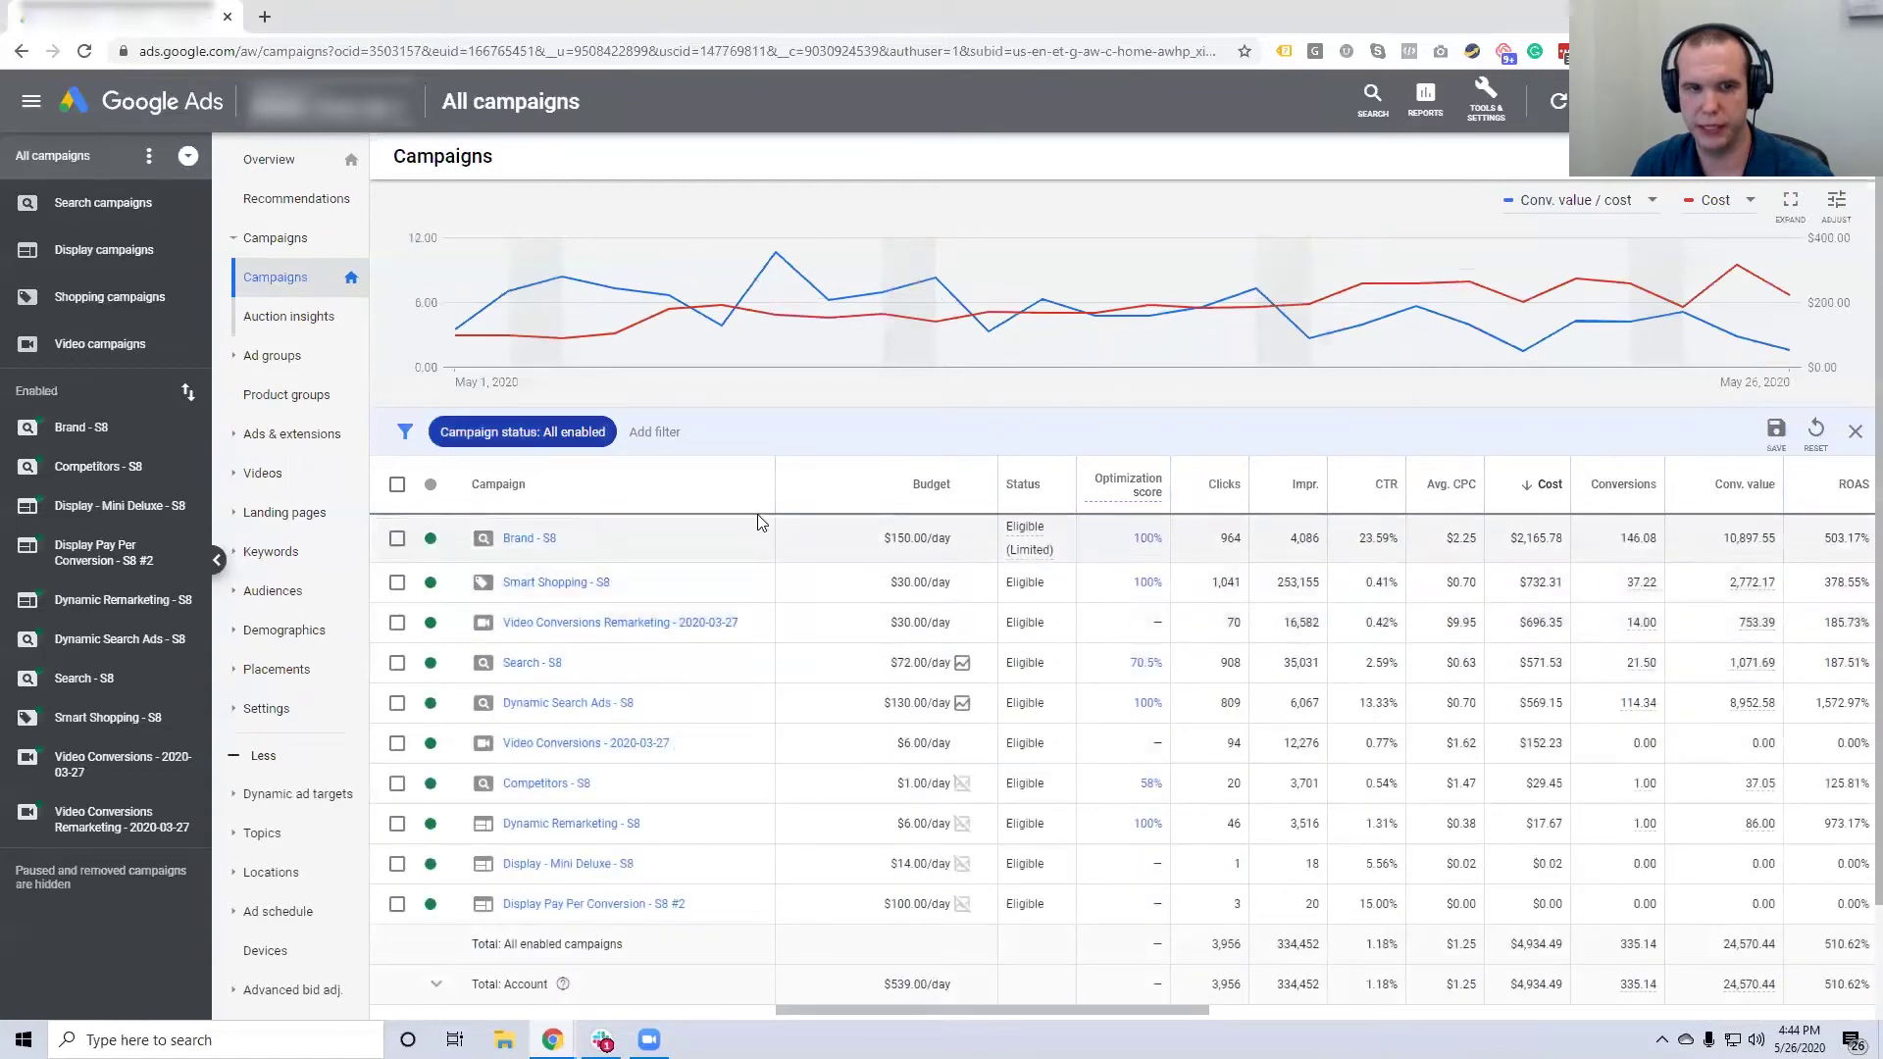
left_click(841, 480)
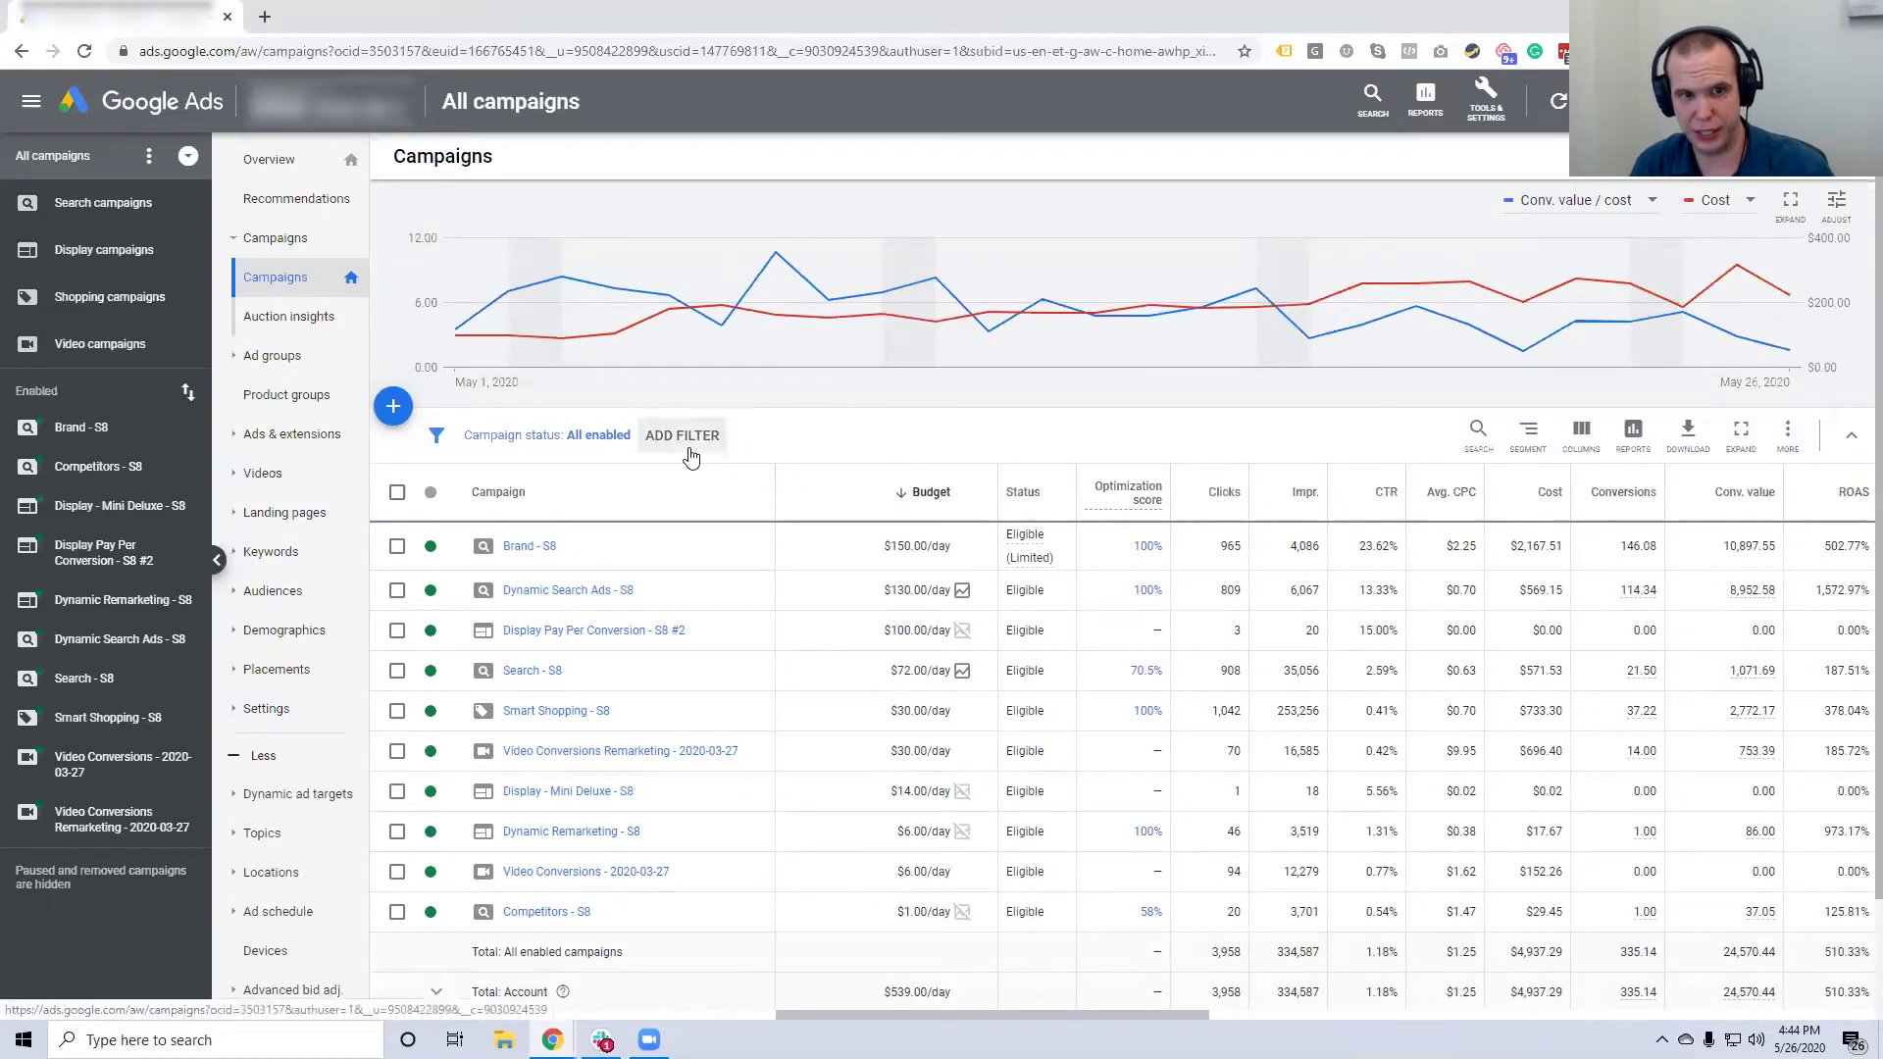
Check the campaign status filter options, keeping All enabled selected, and dismiss the list of additional filters
left_click(611, 441)
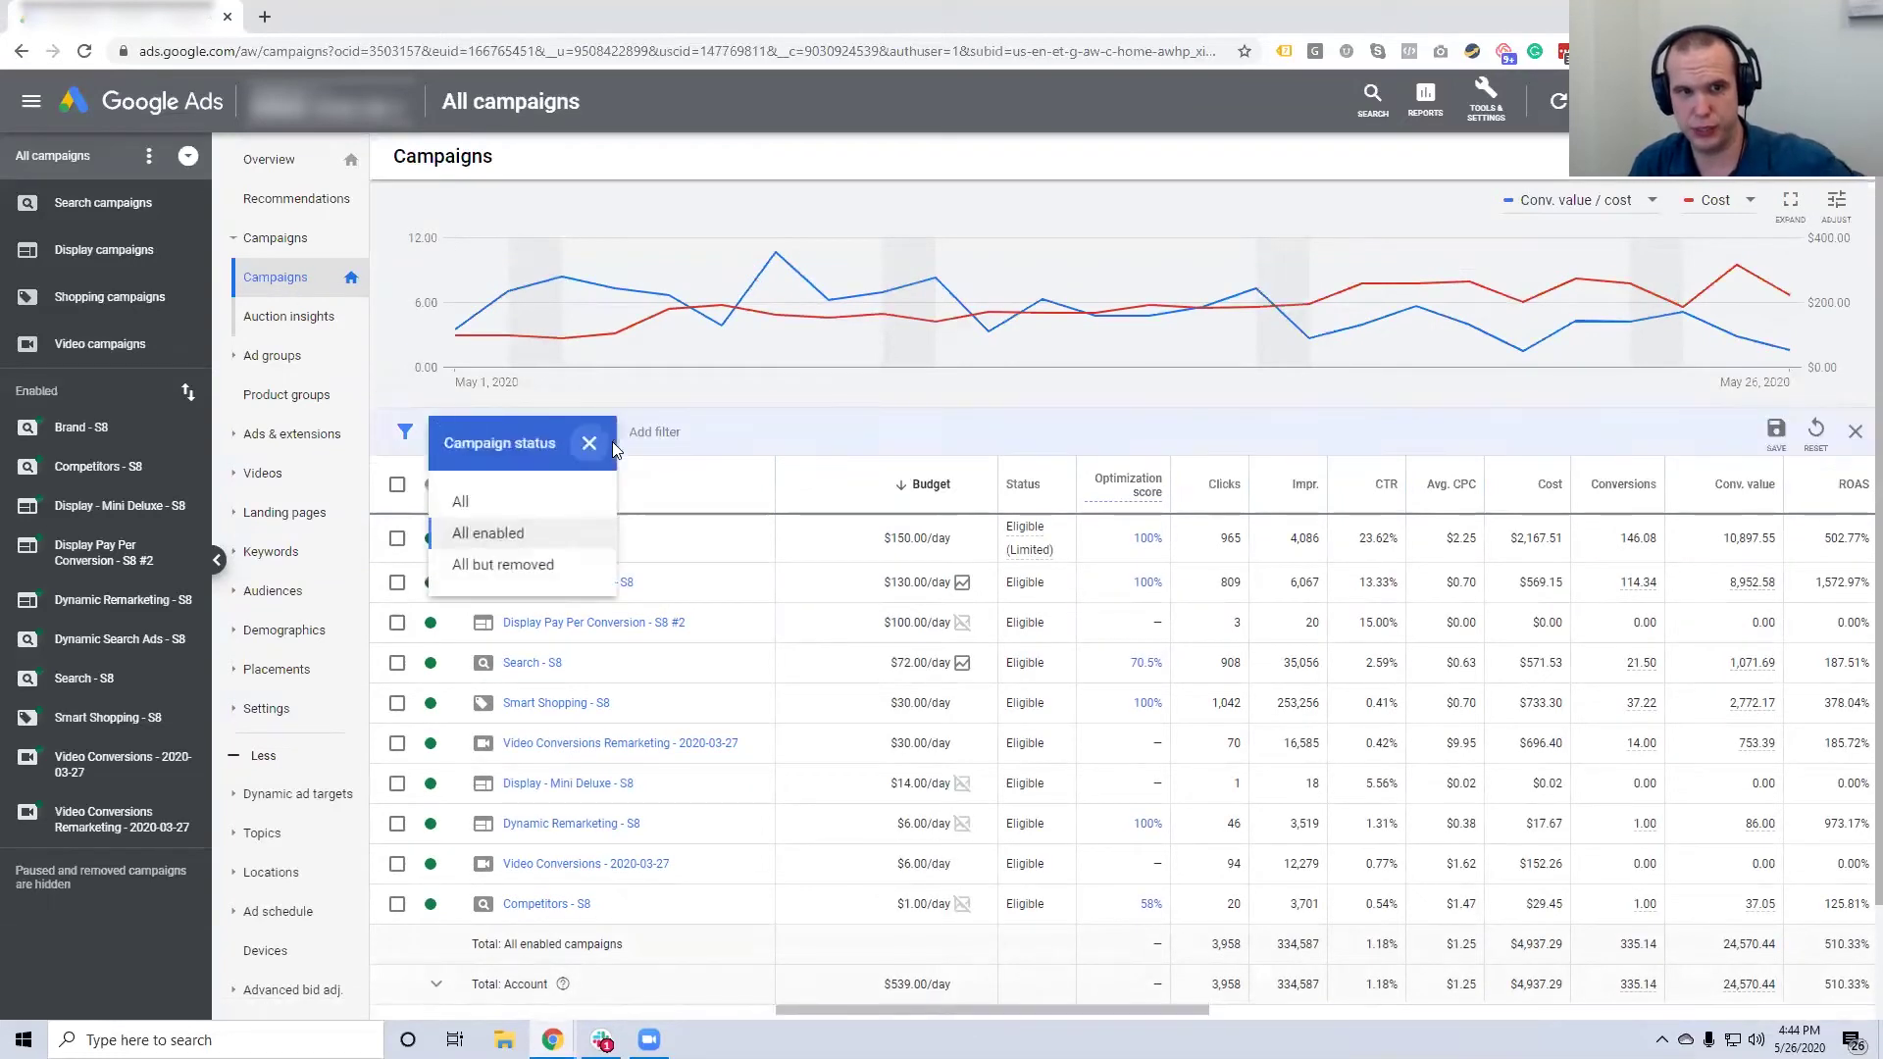
left_click(482, 534)
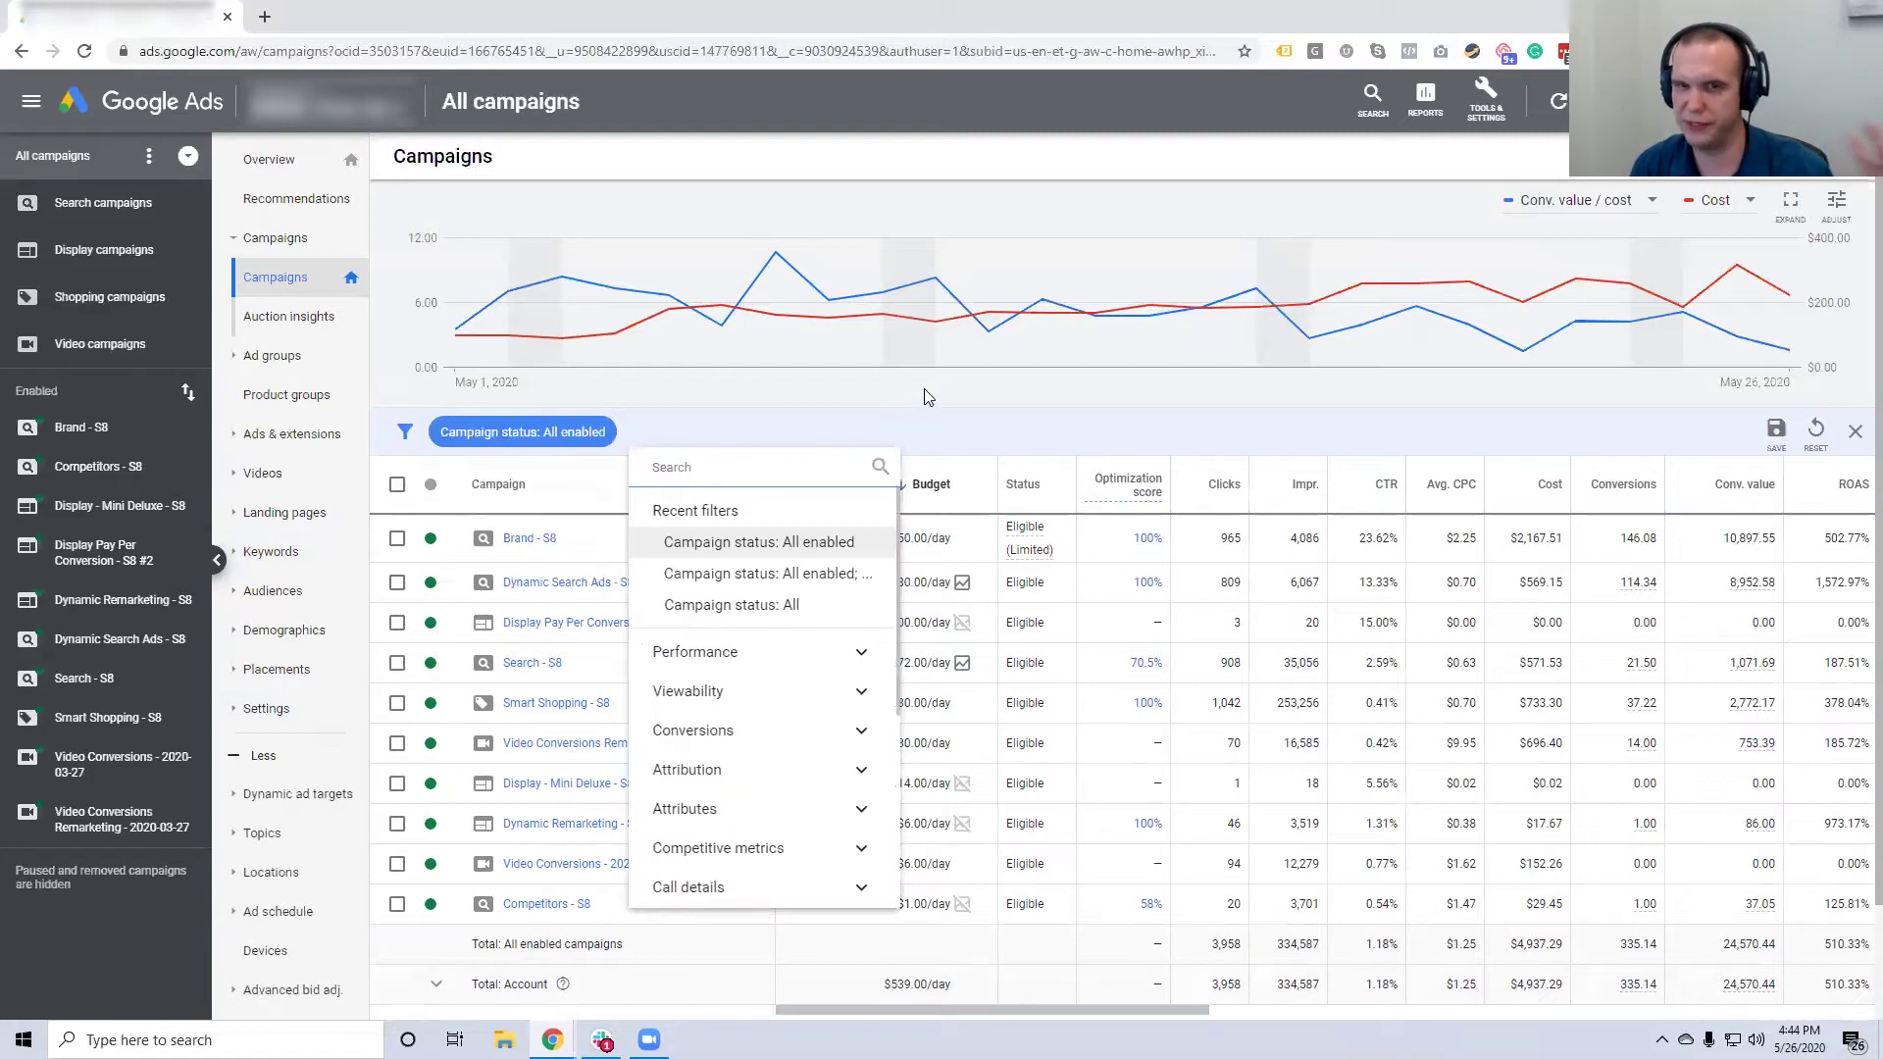
left_click(929, 395)
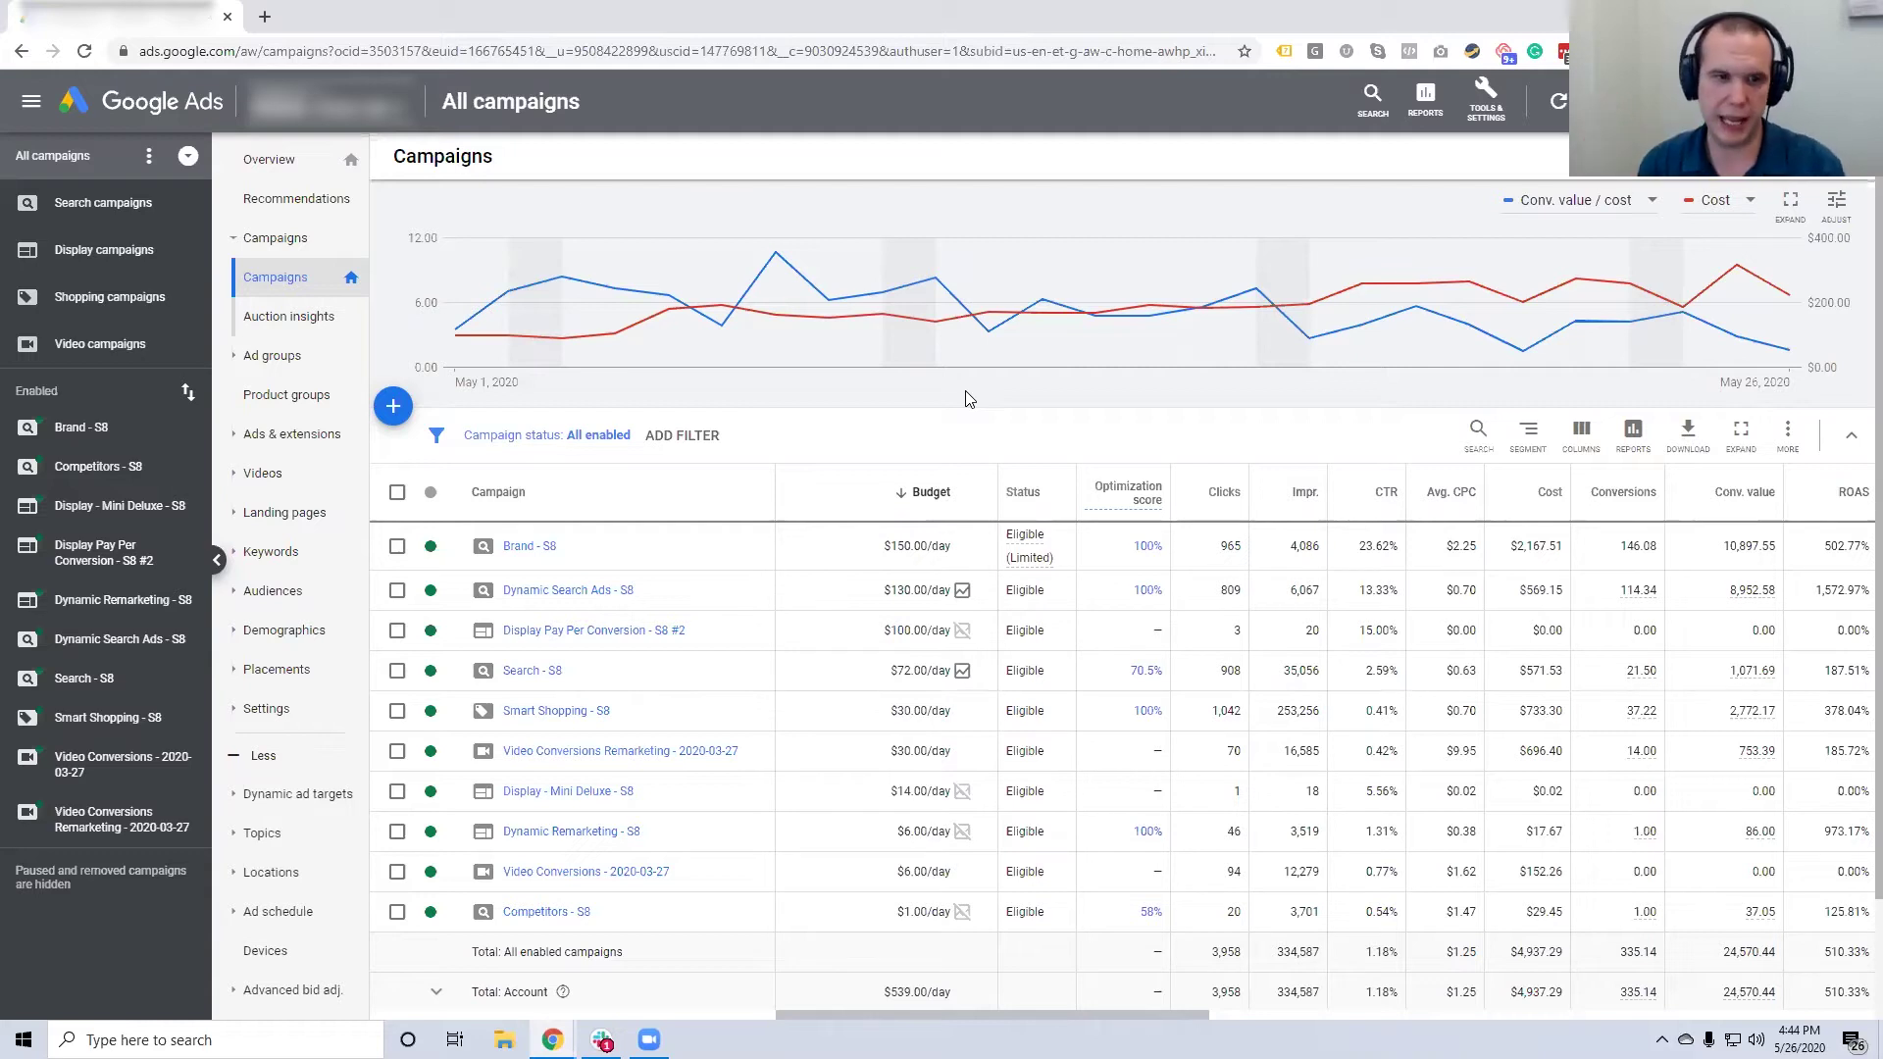
Open the Brand - S8 campaign and view the search keywords of its ad group
scroll(969, 398, "down", 1)
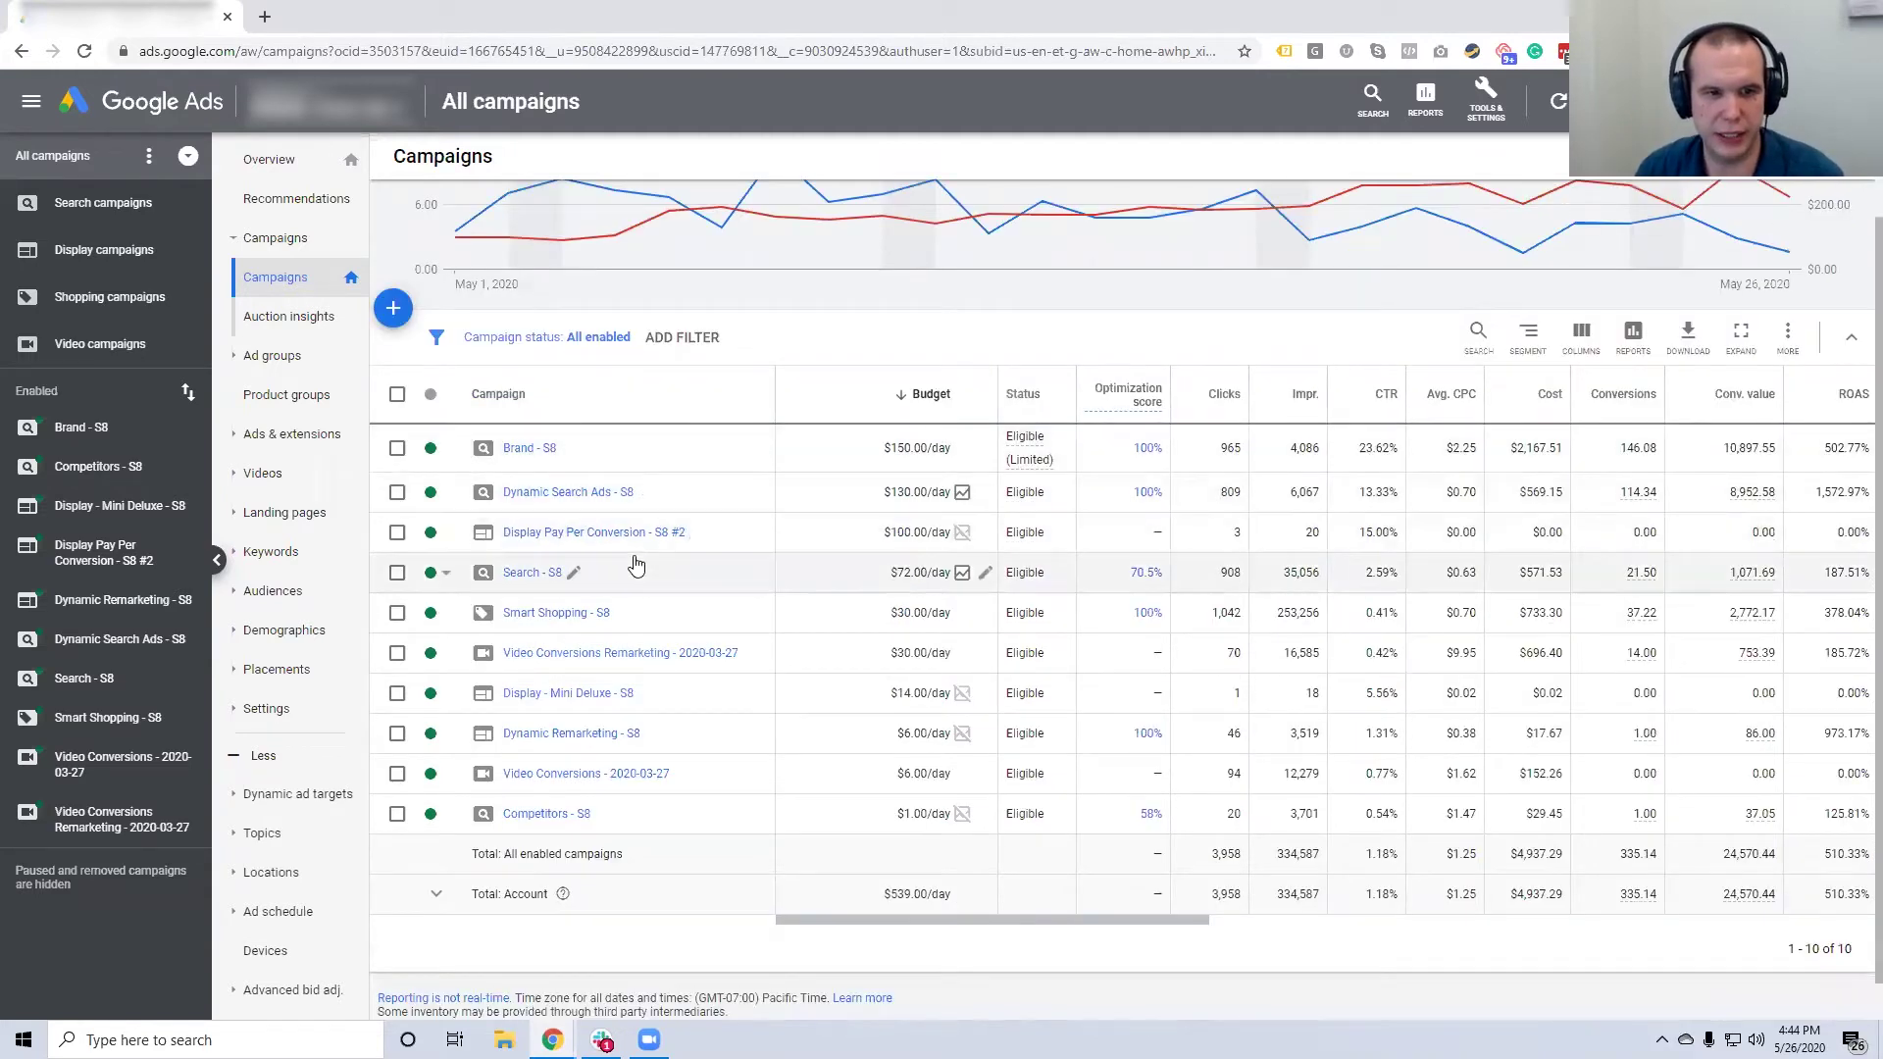
left_click(522, 451)
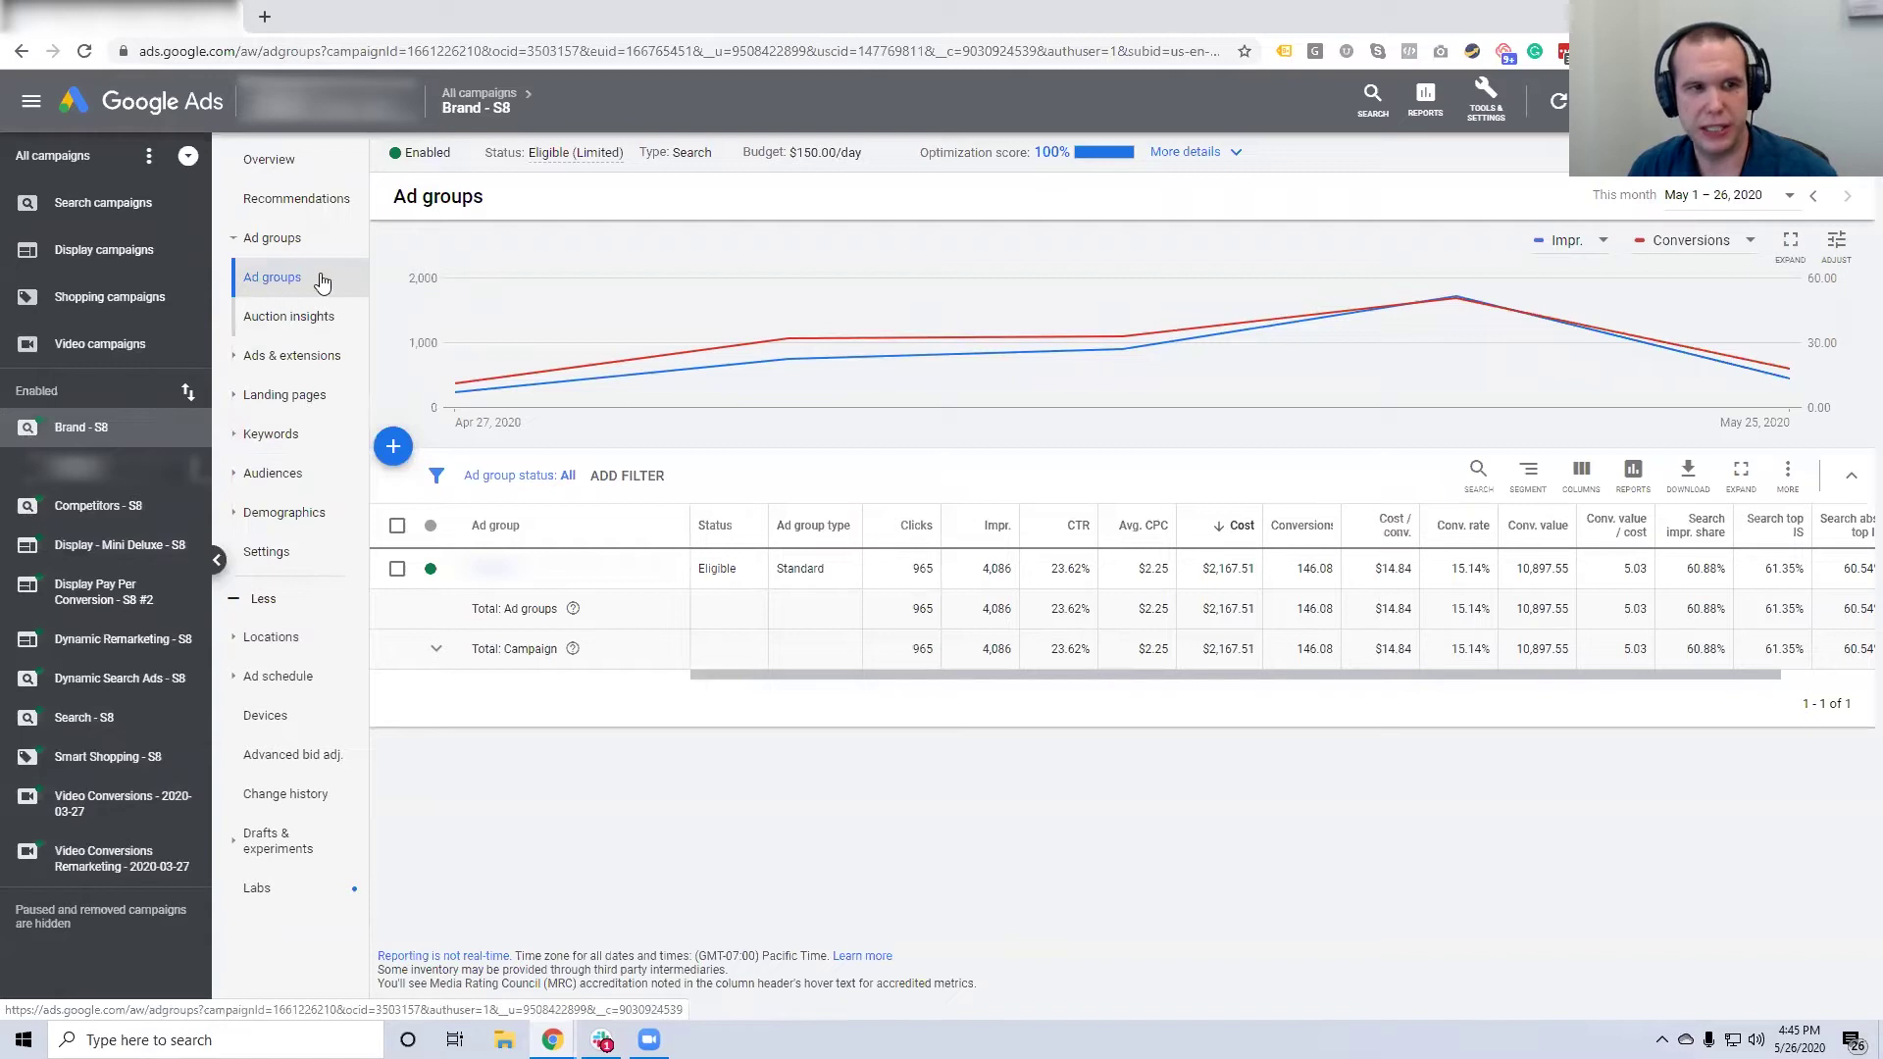
left_click(493, 576)
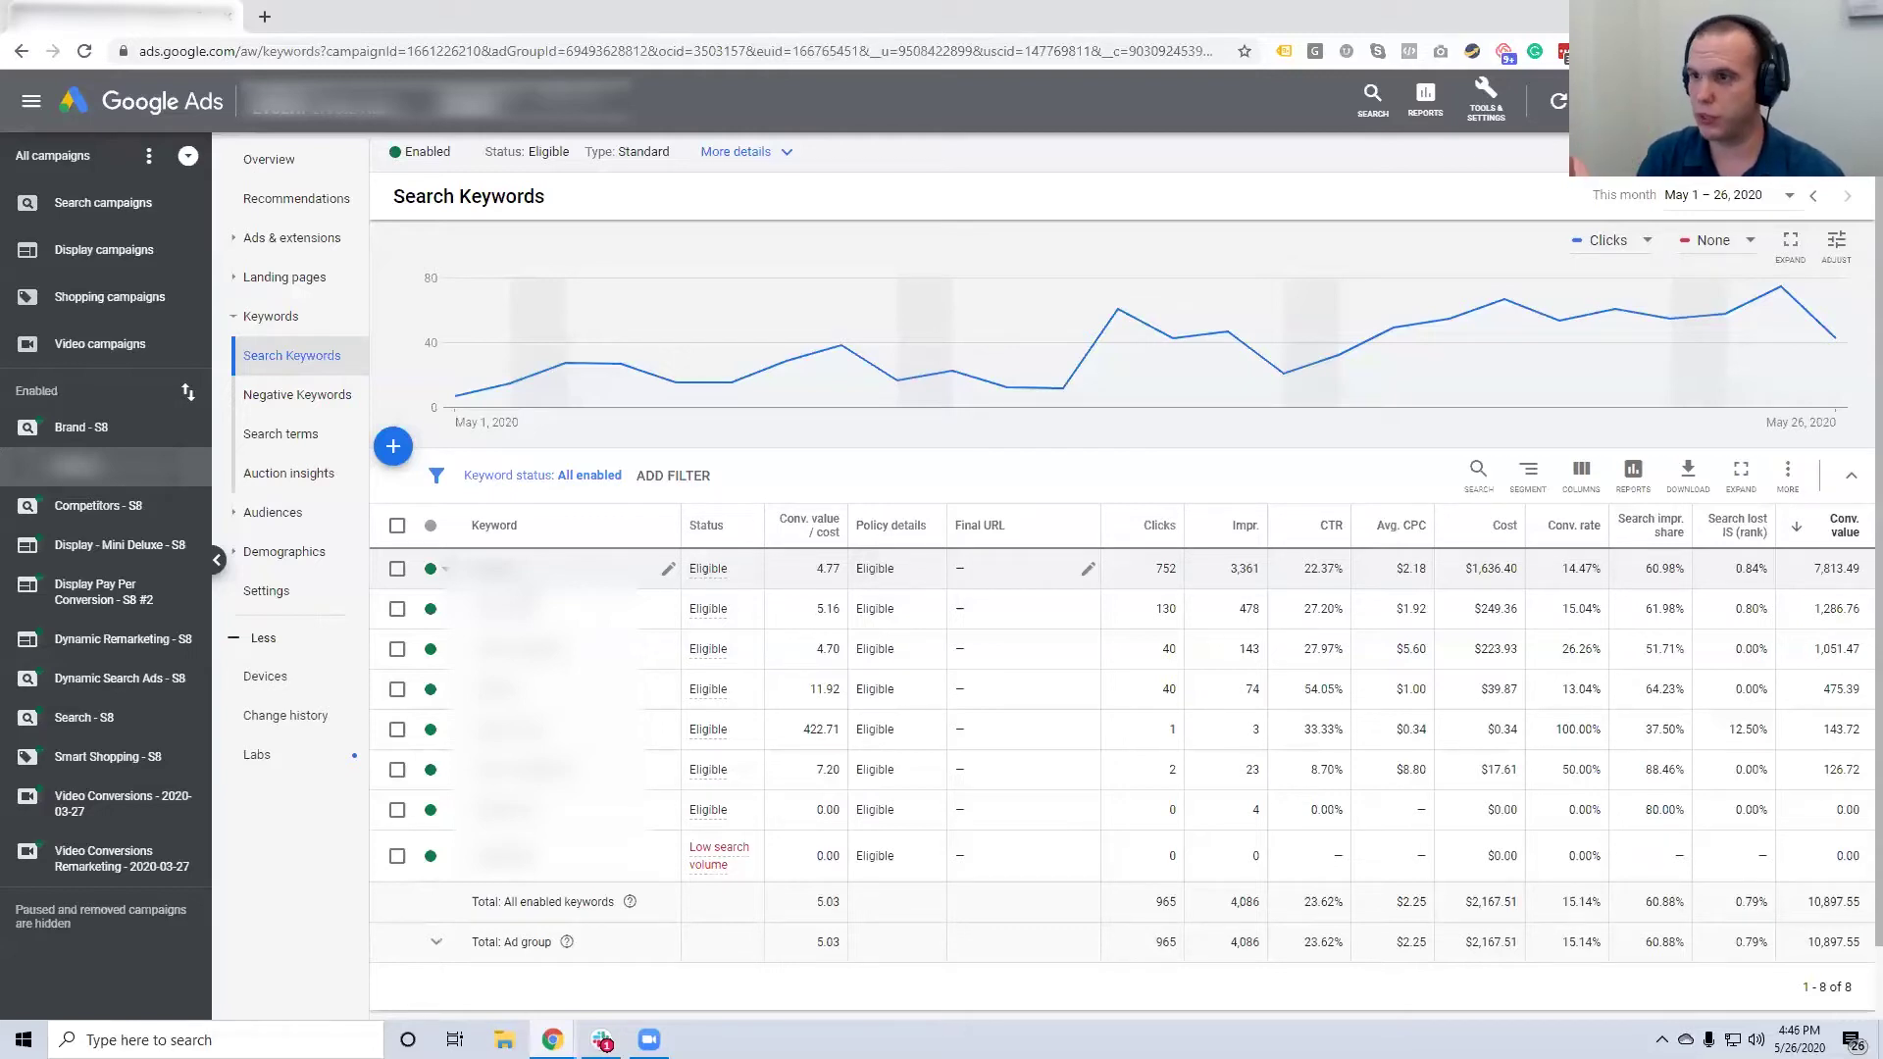
Review the ads and the extensions of the Brand - S8 campaign's ad group
left_click(278, 242)
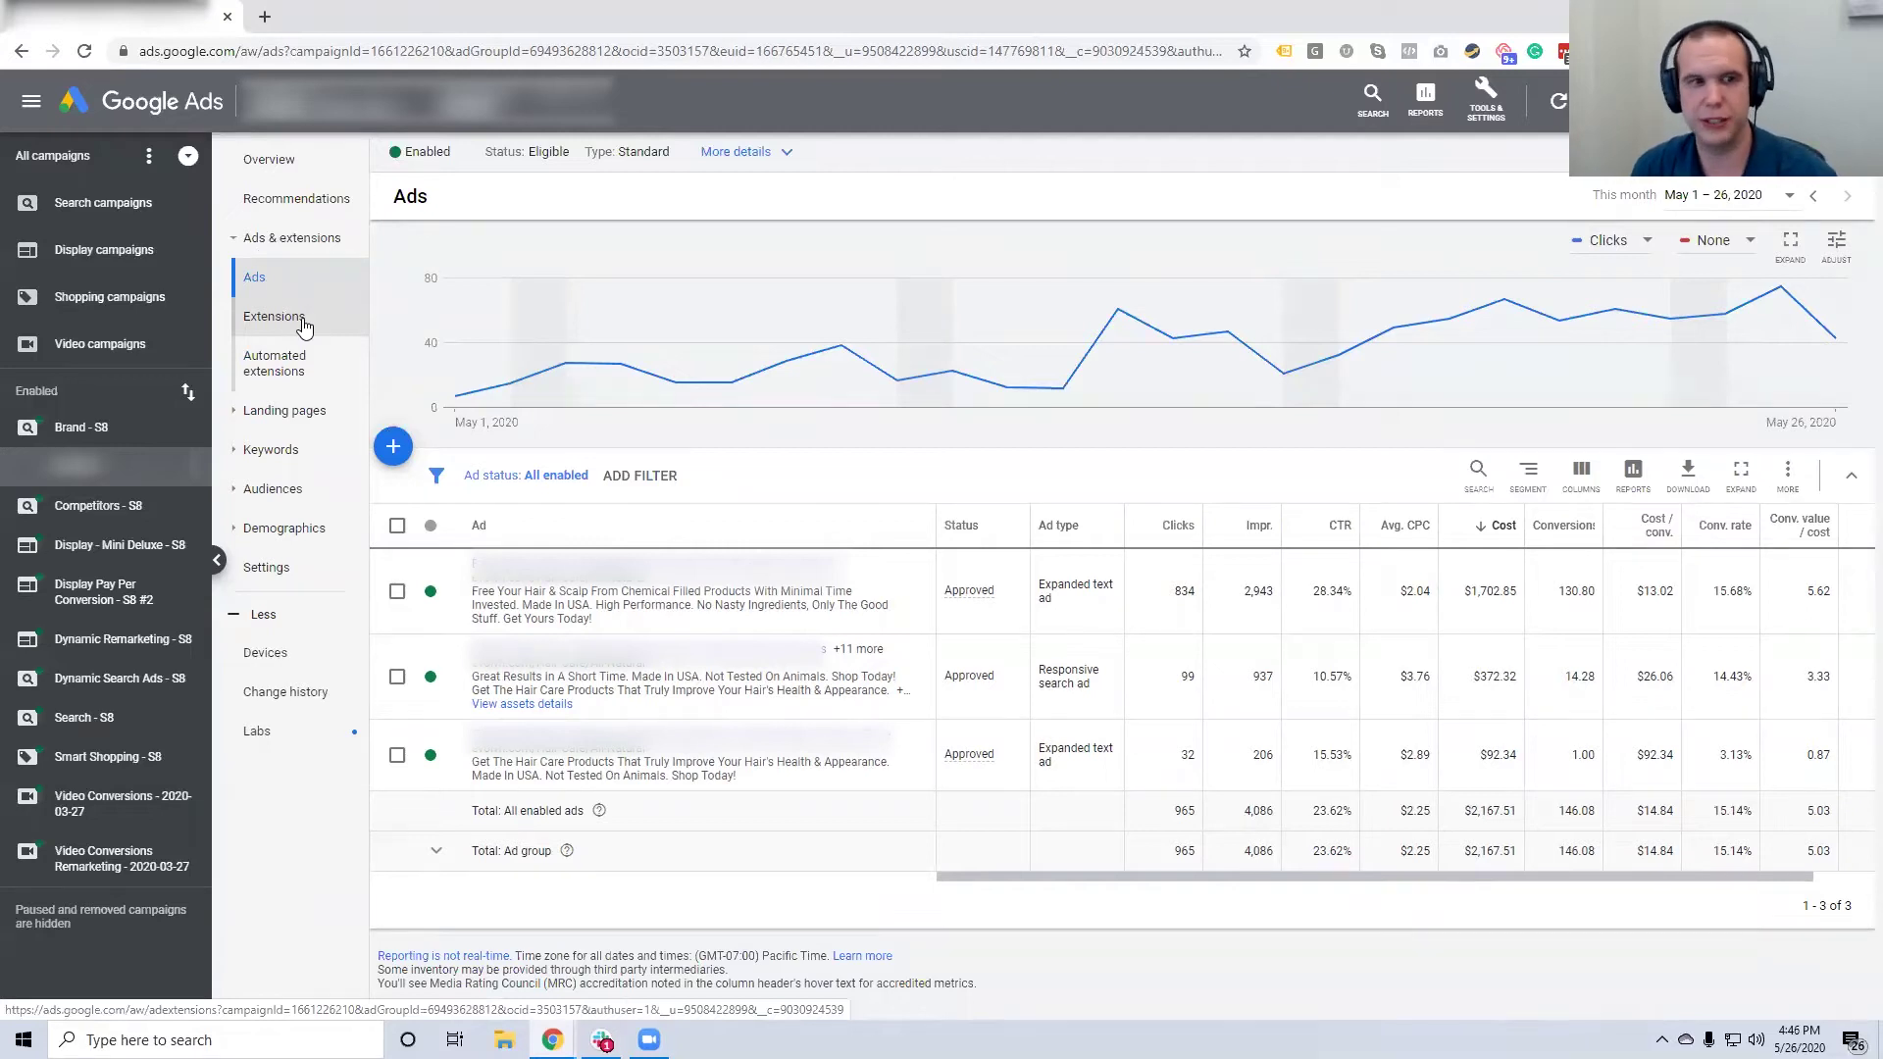
left_click(275, 316)
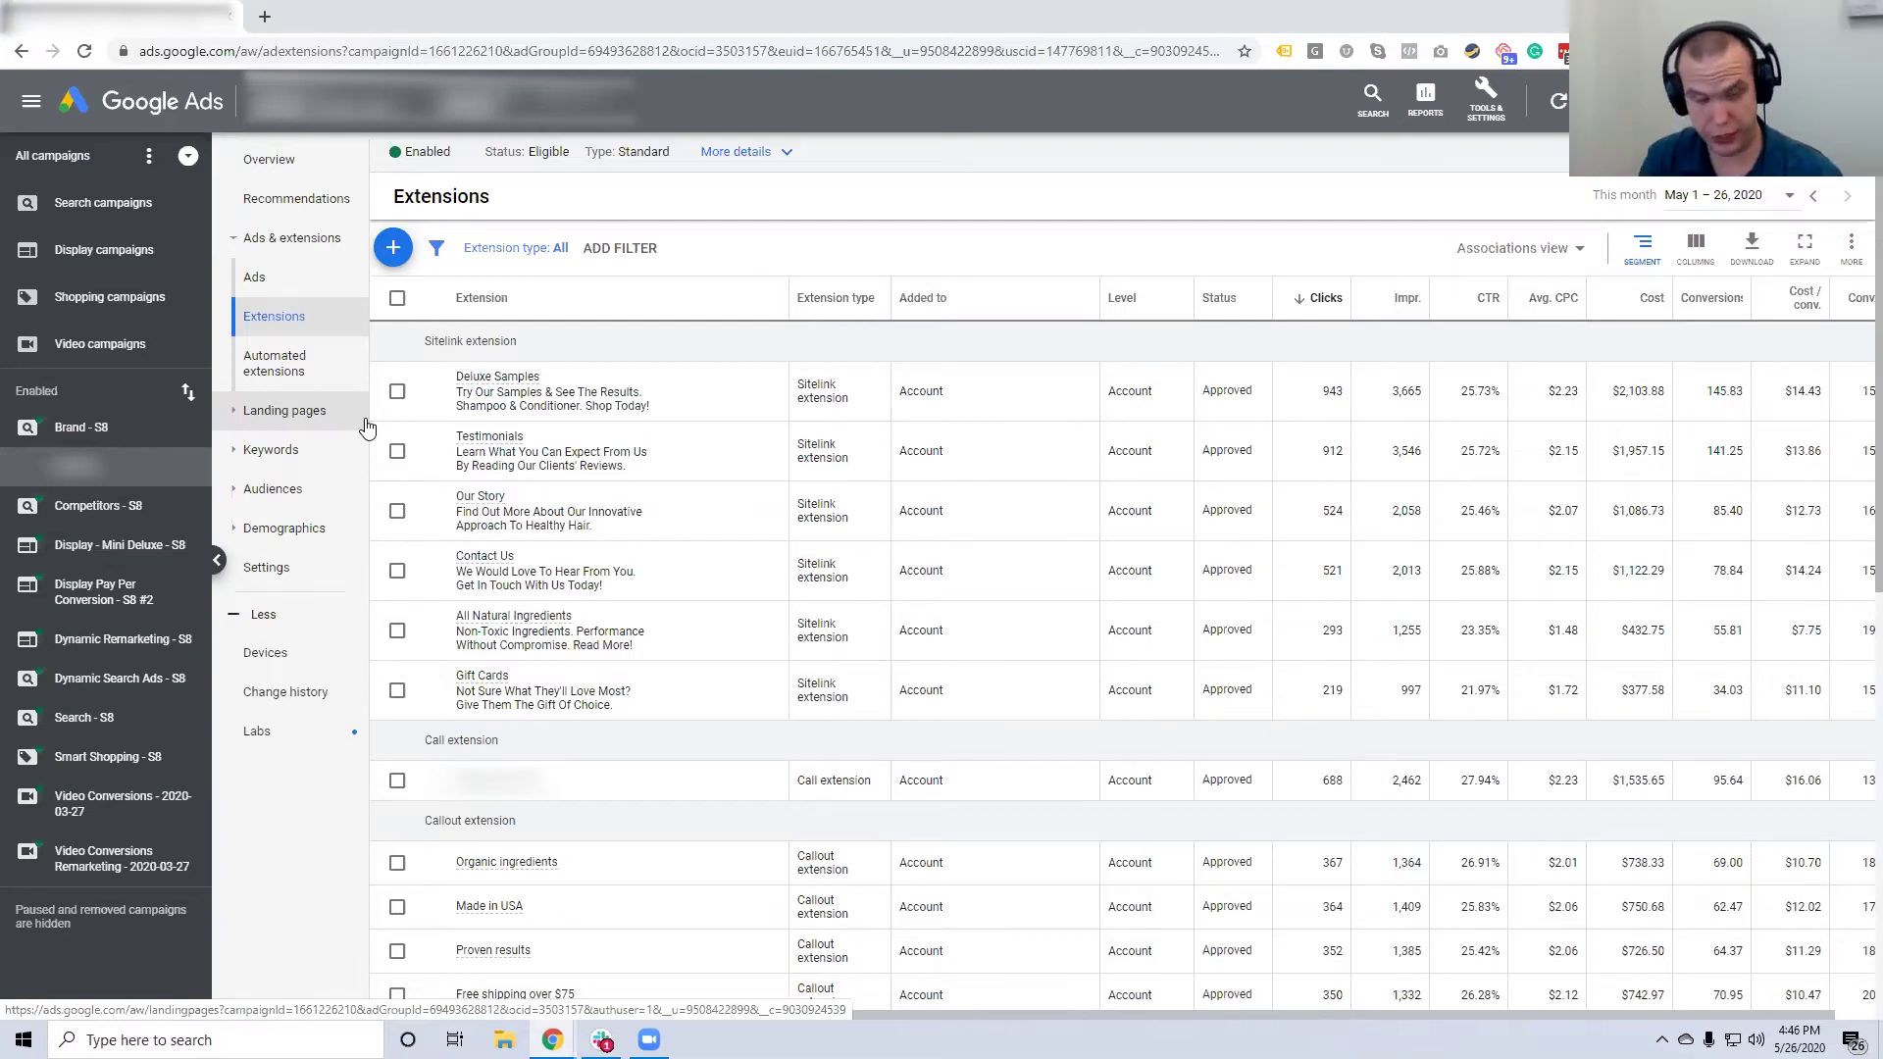
View the landing pages of the whole Brand - S8 campaign and return to the all-campaigns overview
left_click(115, 441)
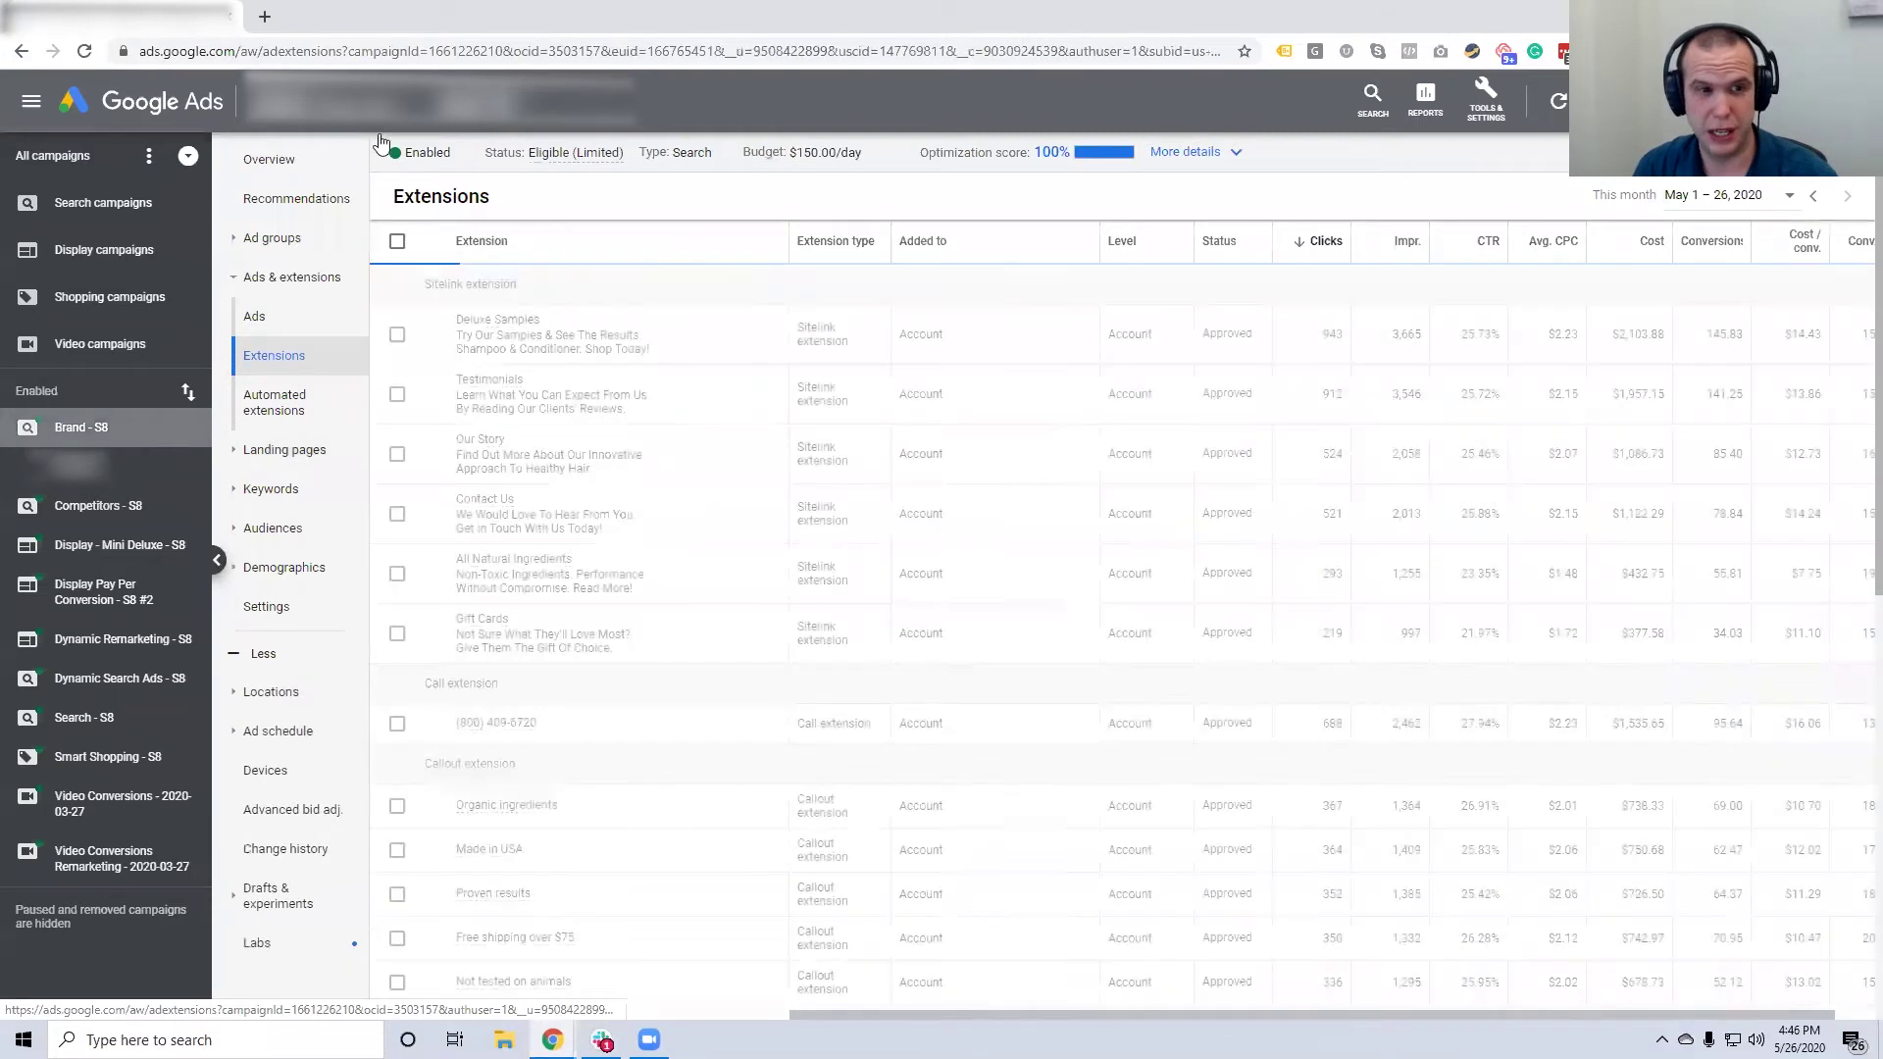
left_click(273, 453)
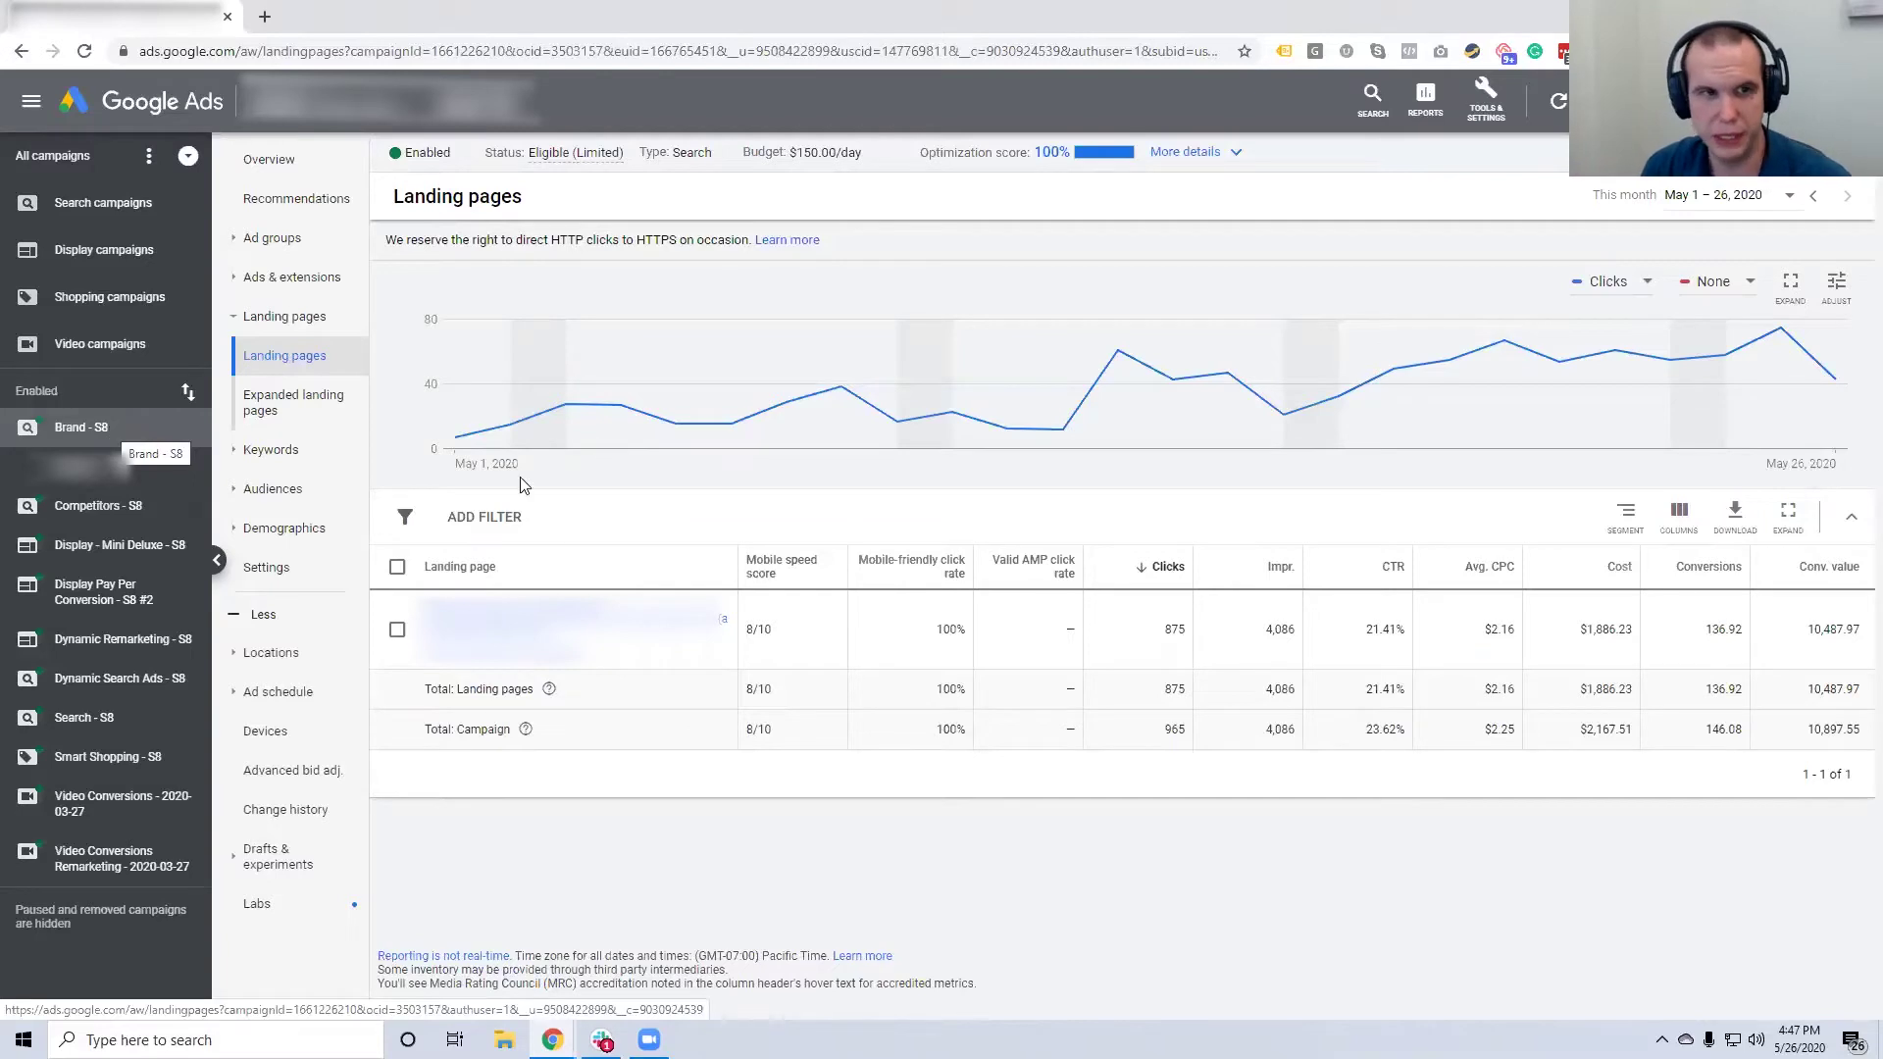
left_click(484, 154)
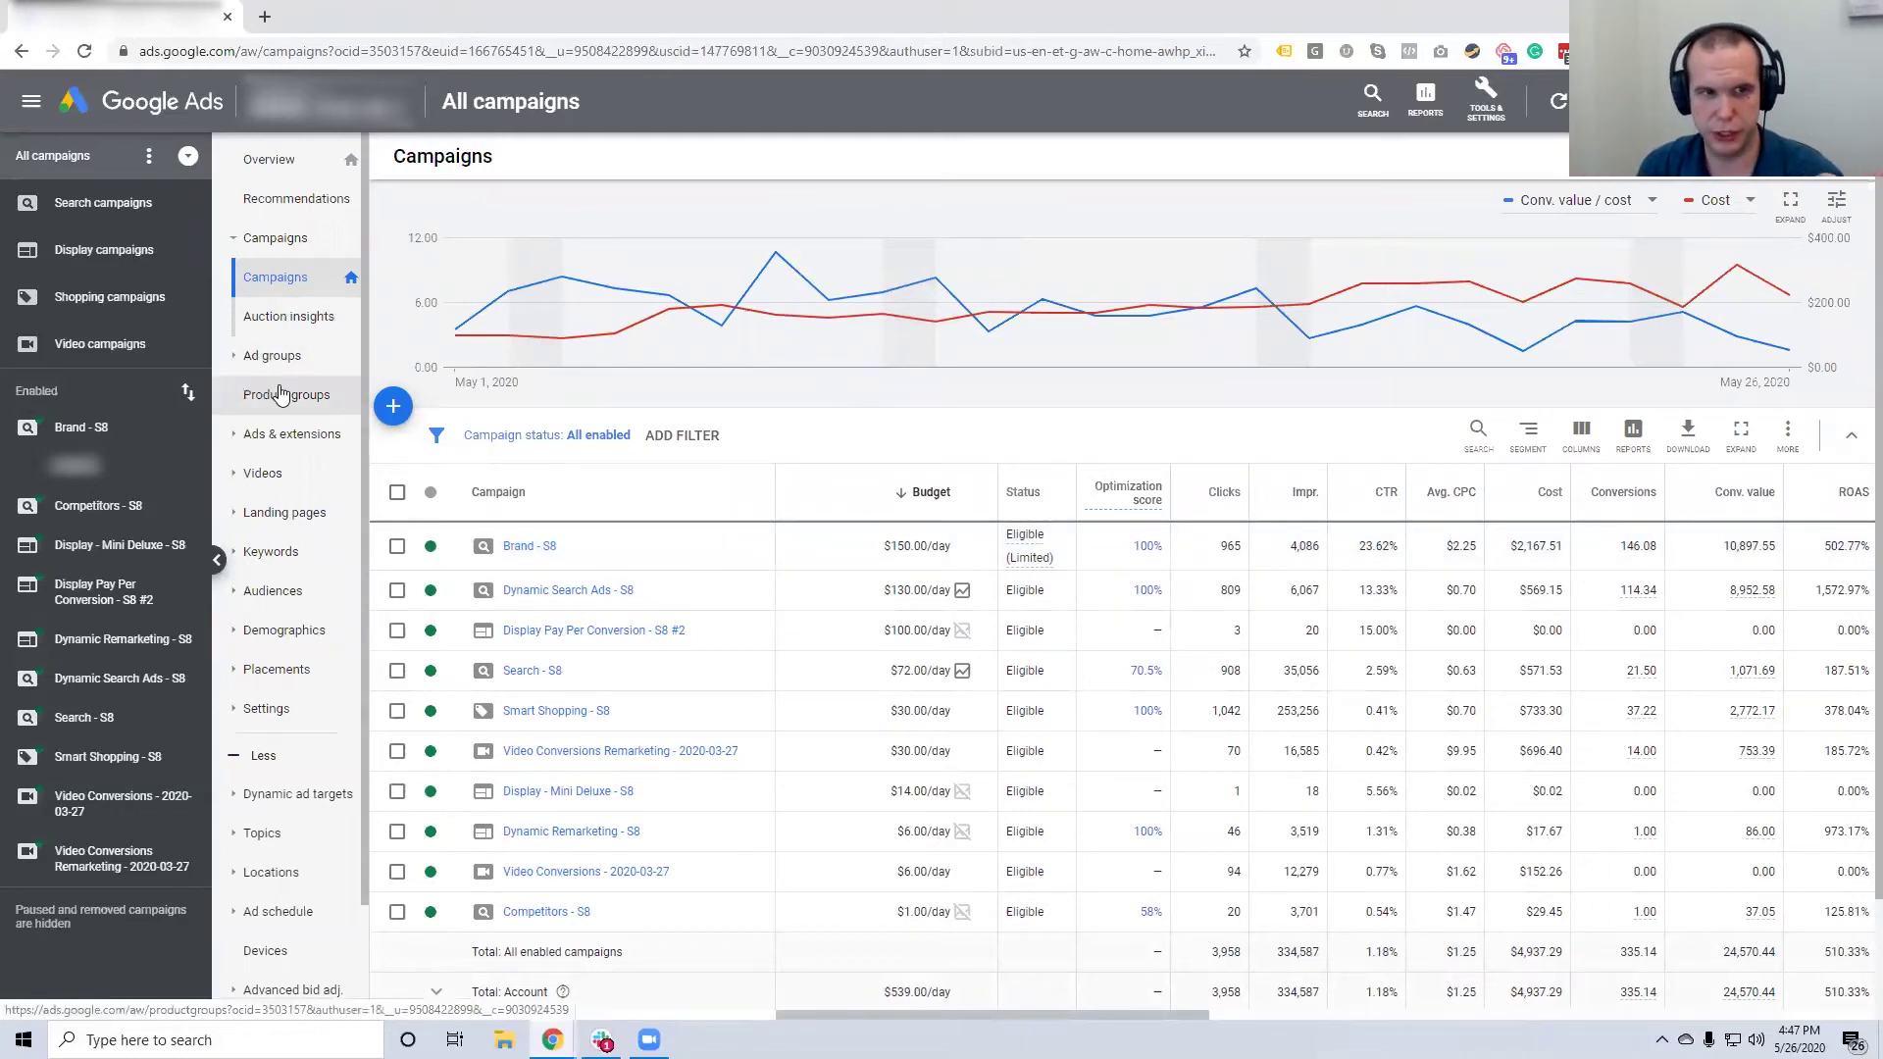
Review the ads across all campaigns, followed by those of the Brand - S8 and Competitors - S8 campaigns
left_click(282, 433)
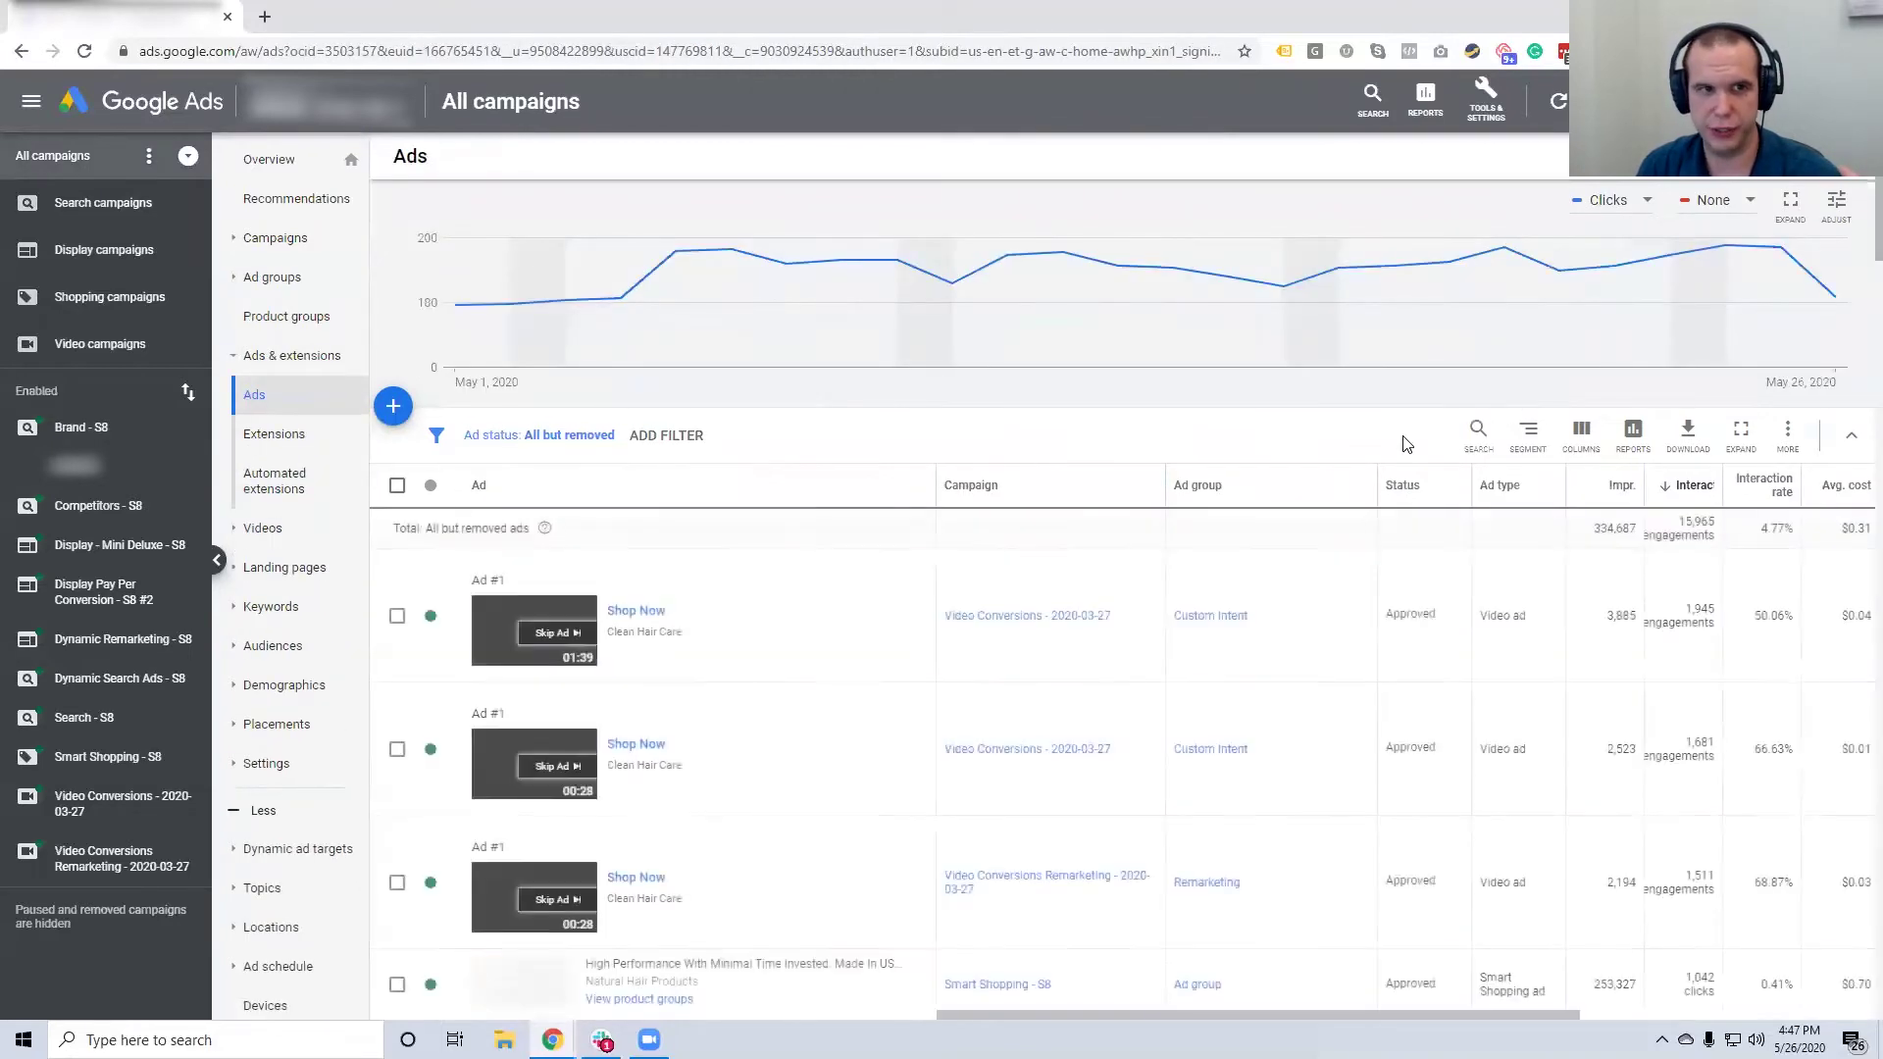
scroll(1403, 438, "down", 20)
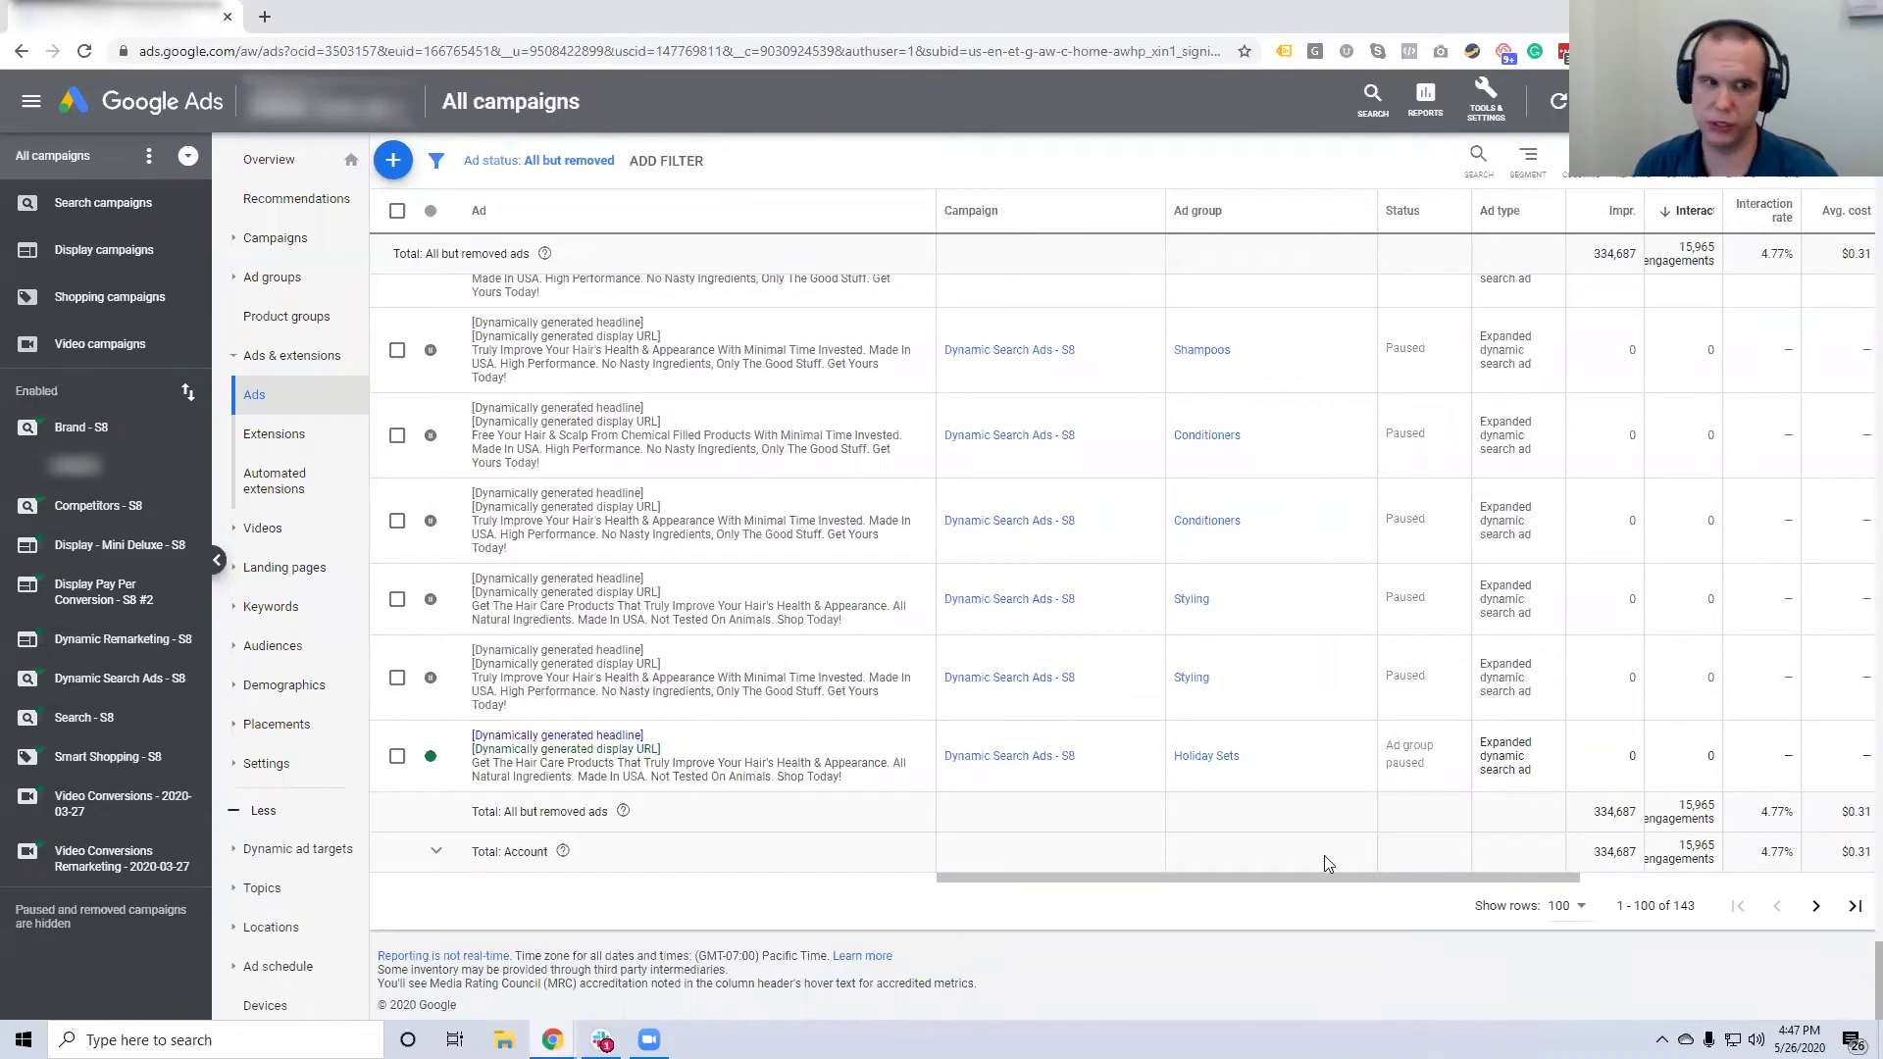
left_click(82, 427)
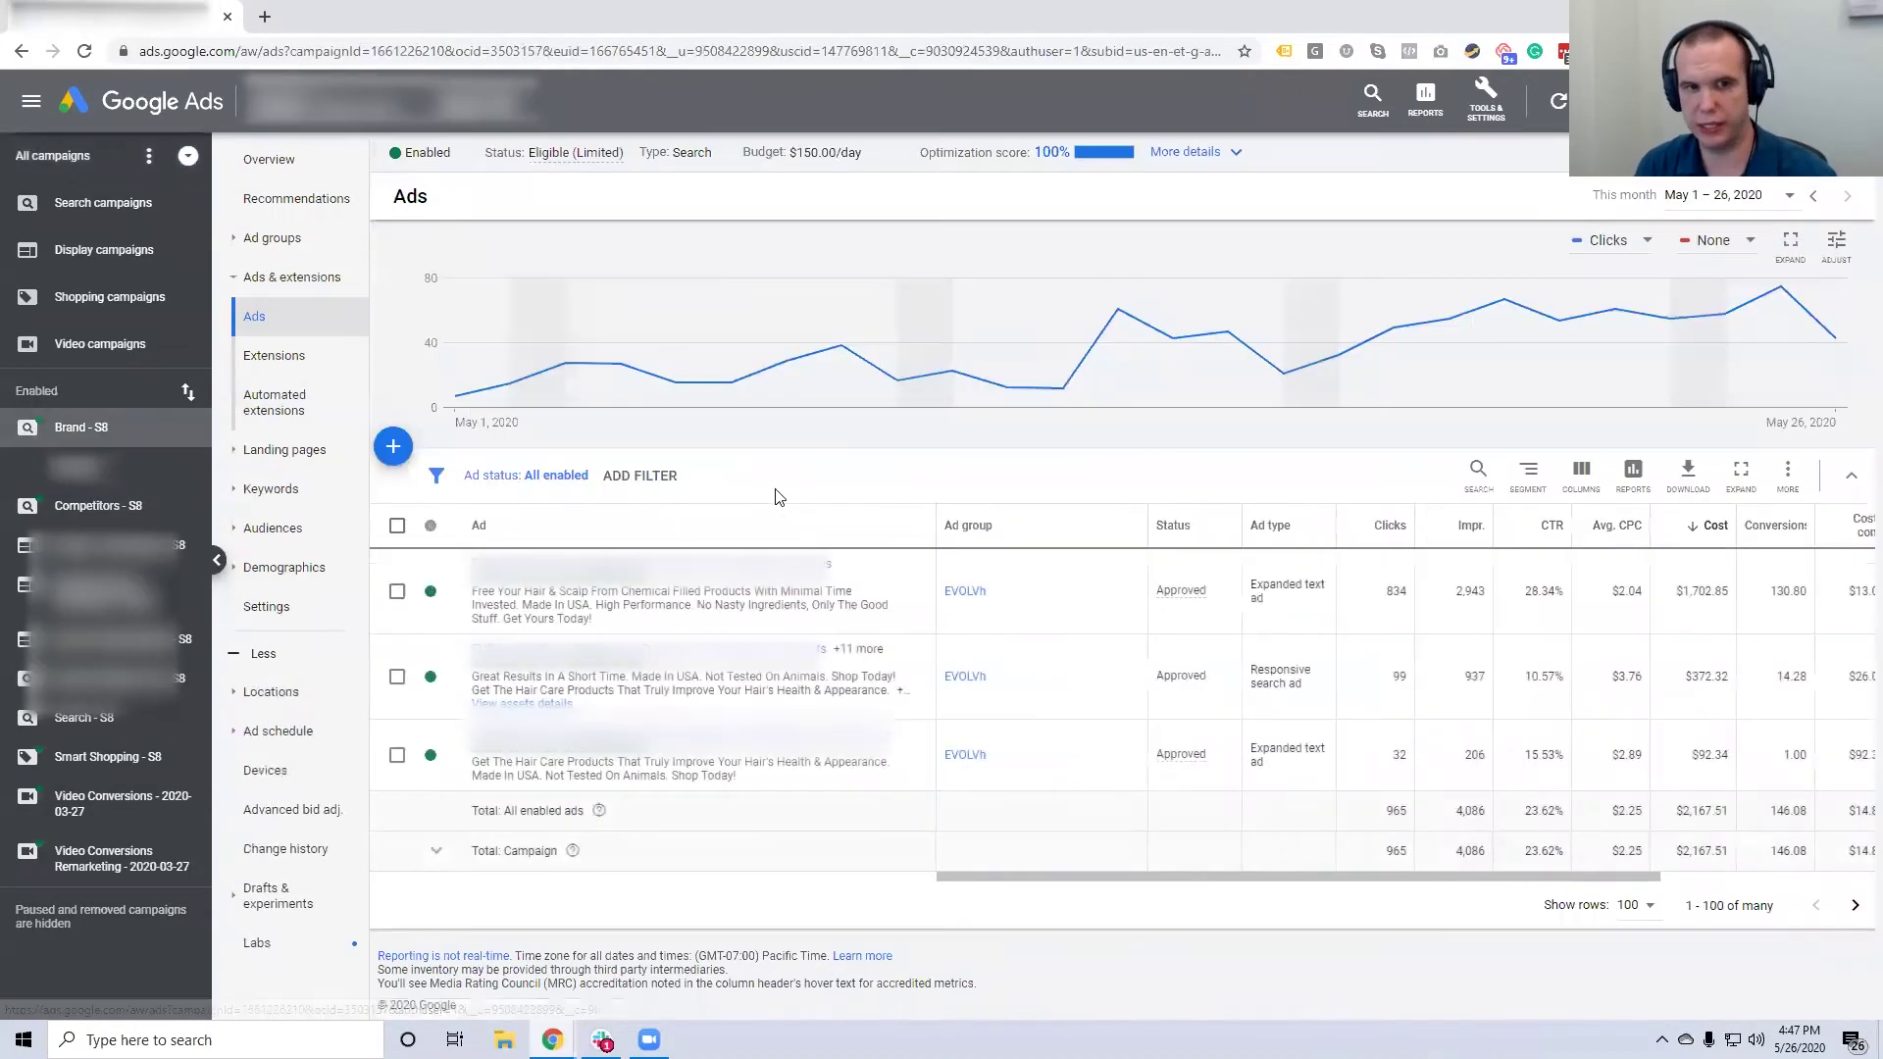
left_click(119, 526)
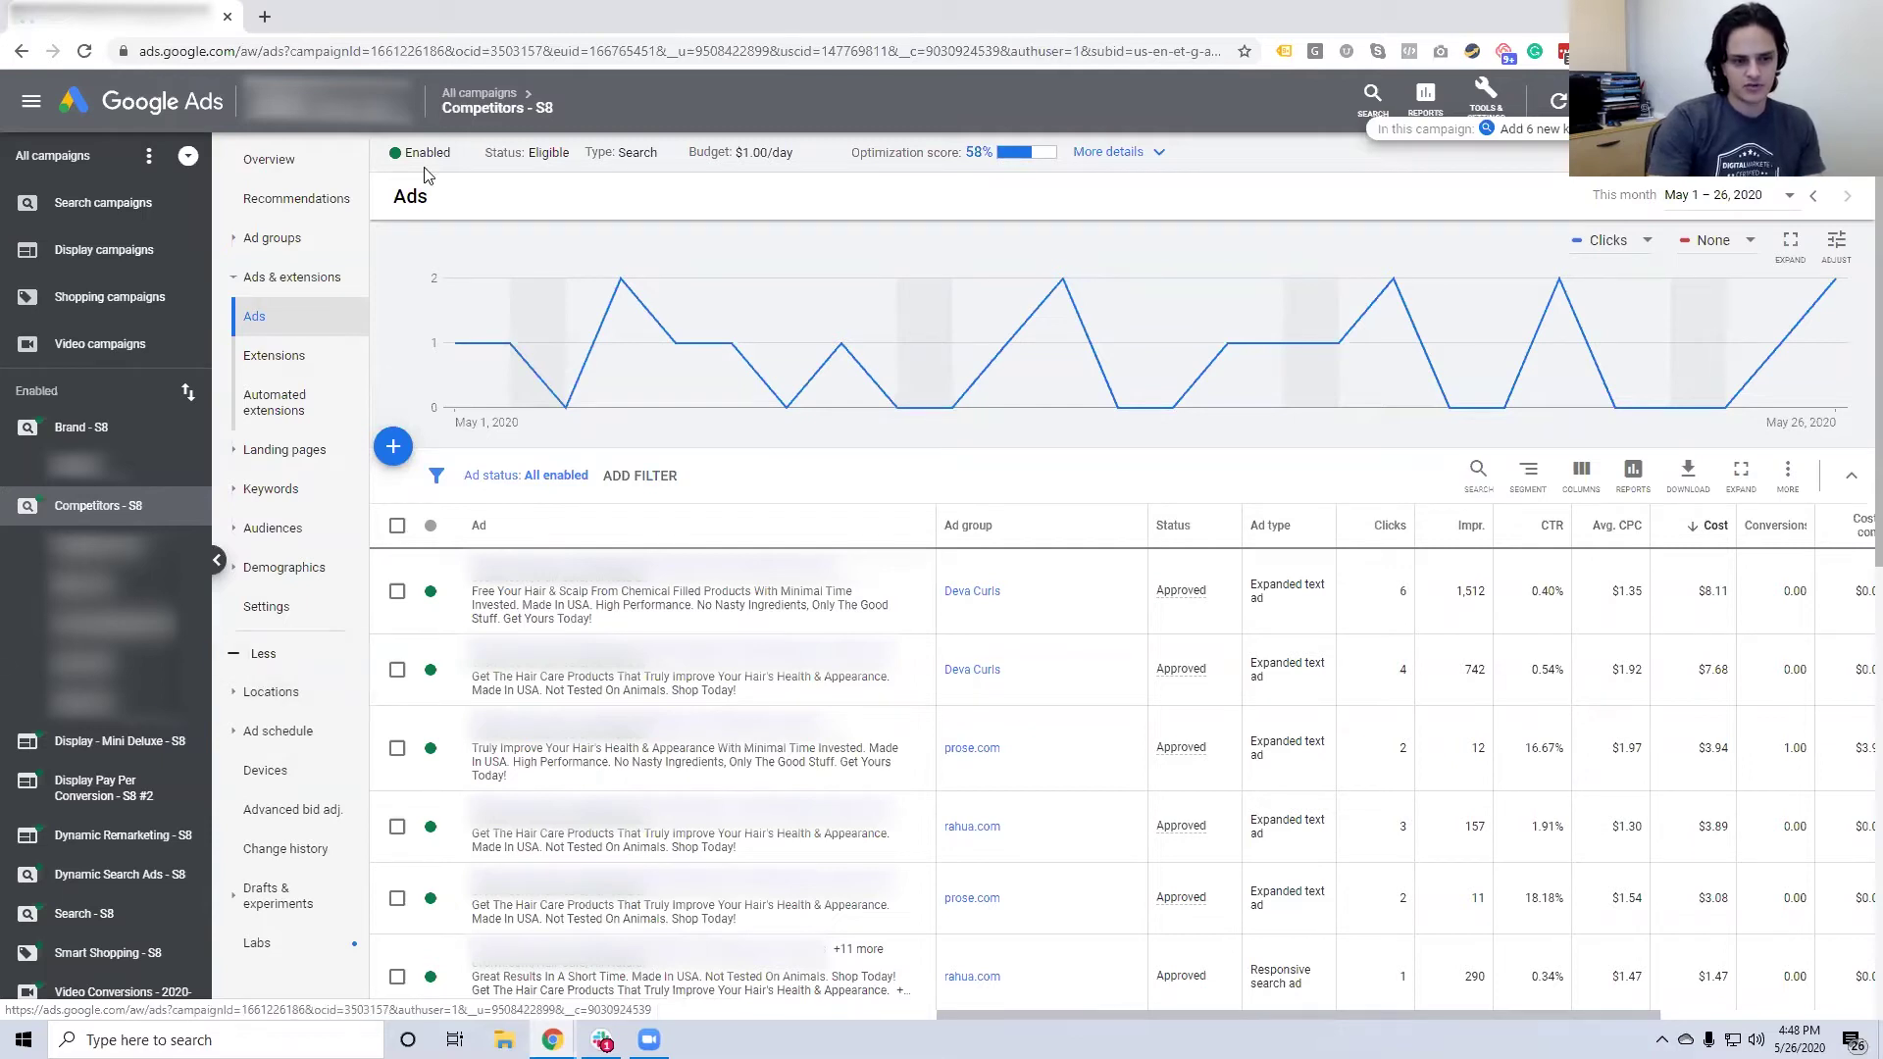
Return to the all-campaigns table and open the optimization score recommendations for the Competitors - S8 campaign
mouse_move(493, 103)
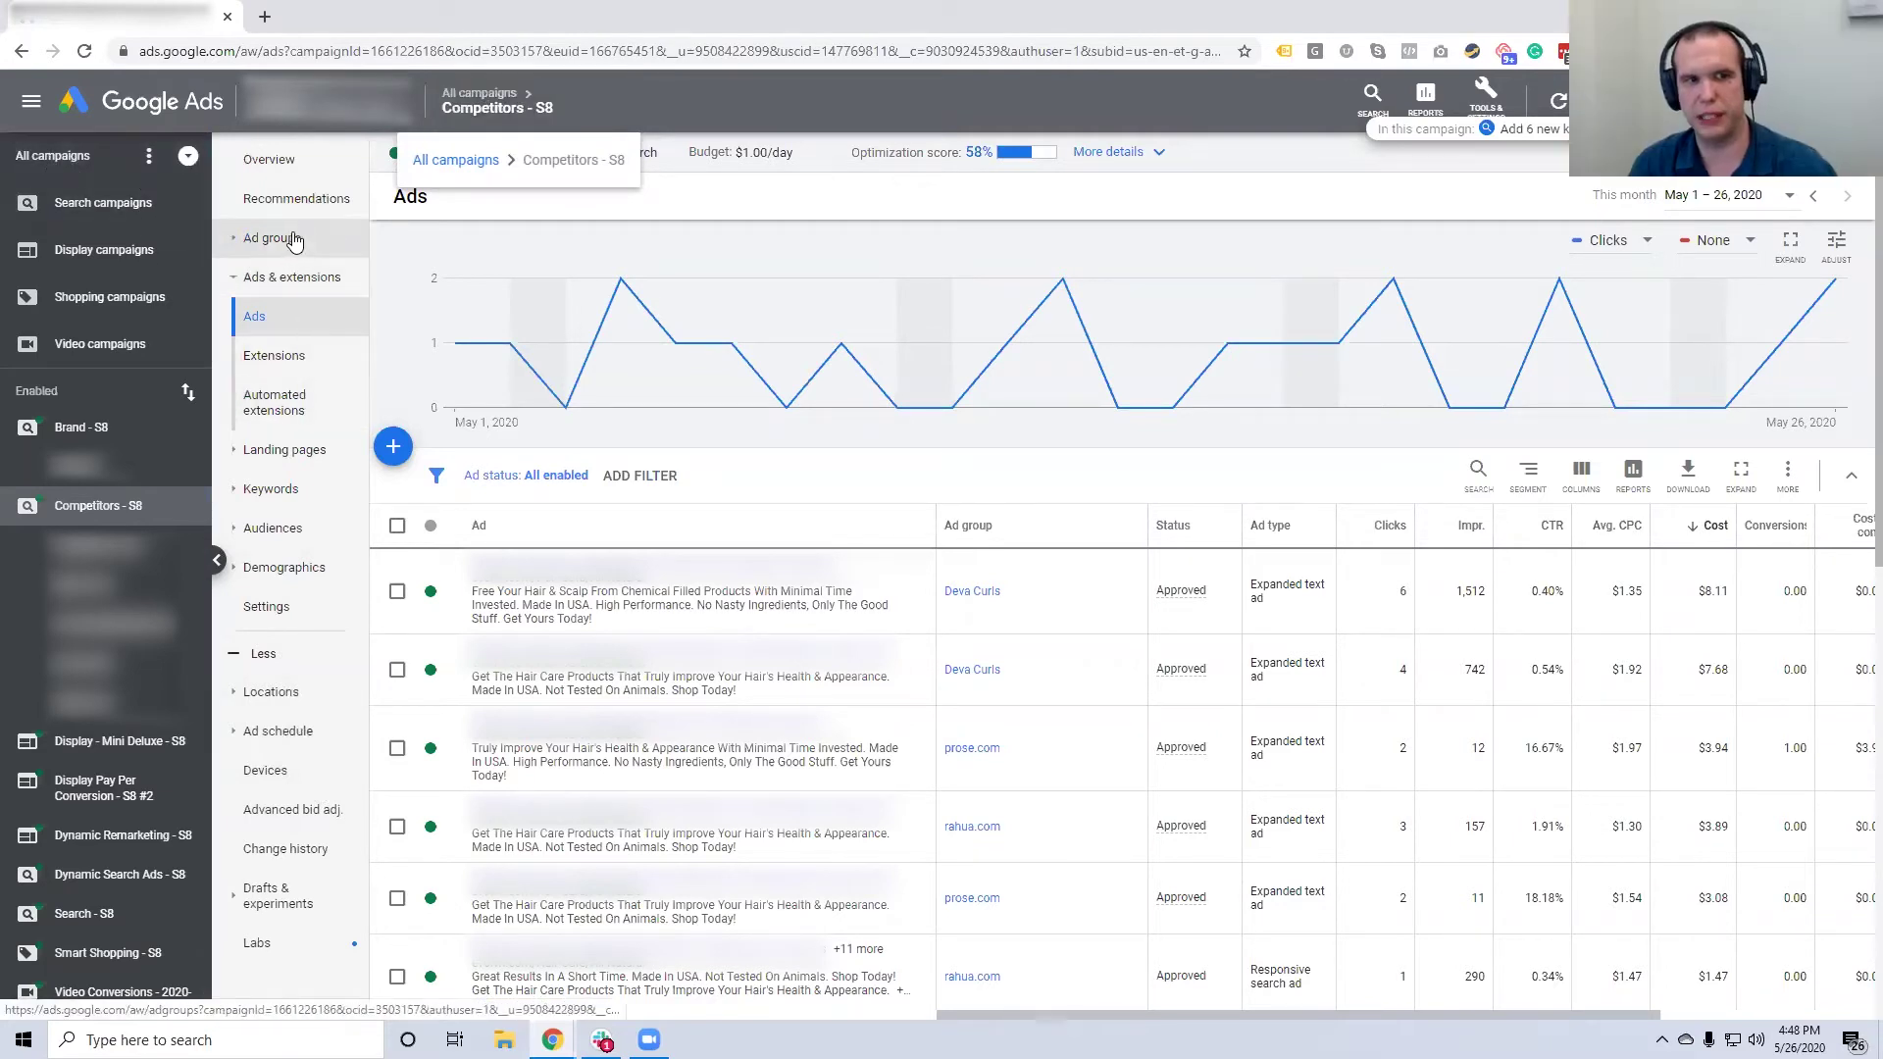
left_click(488, 95)
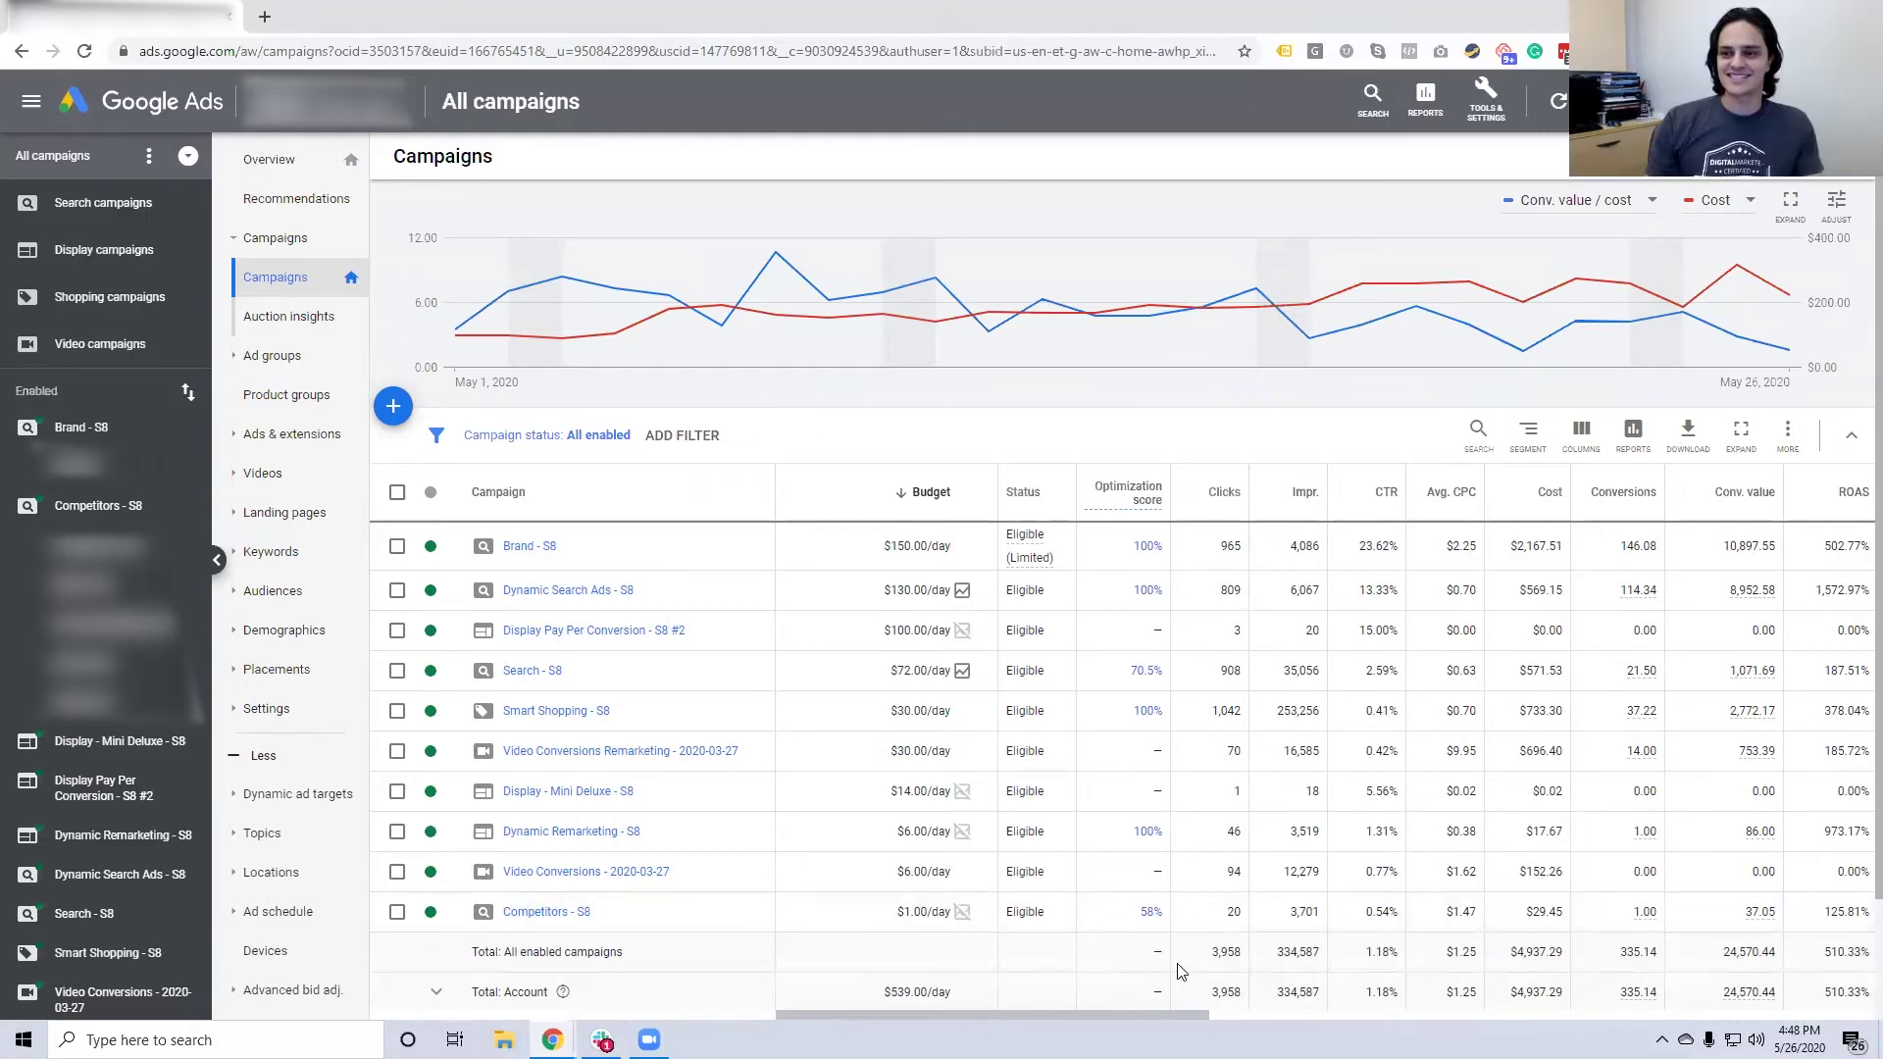
scroll(1169, 993, "down", 1)
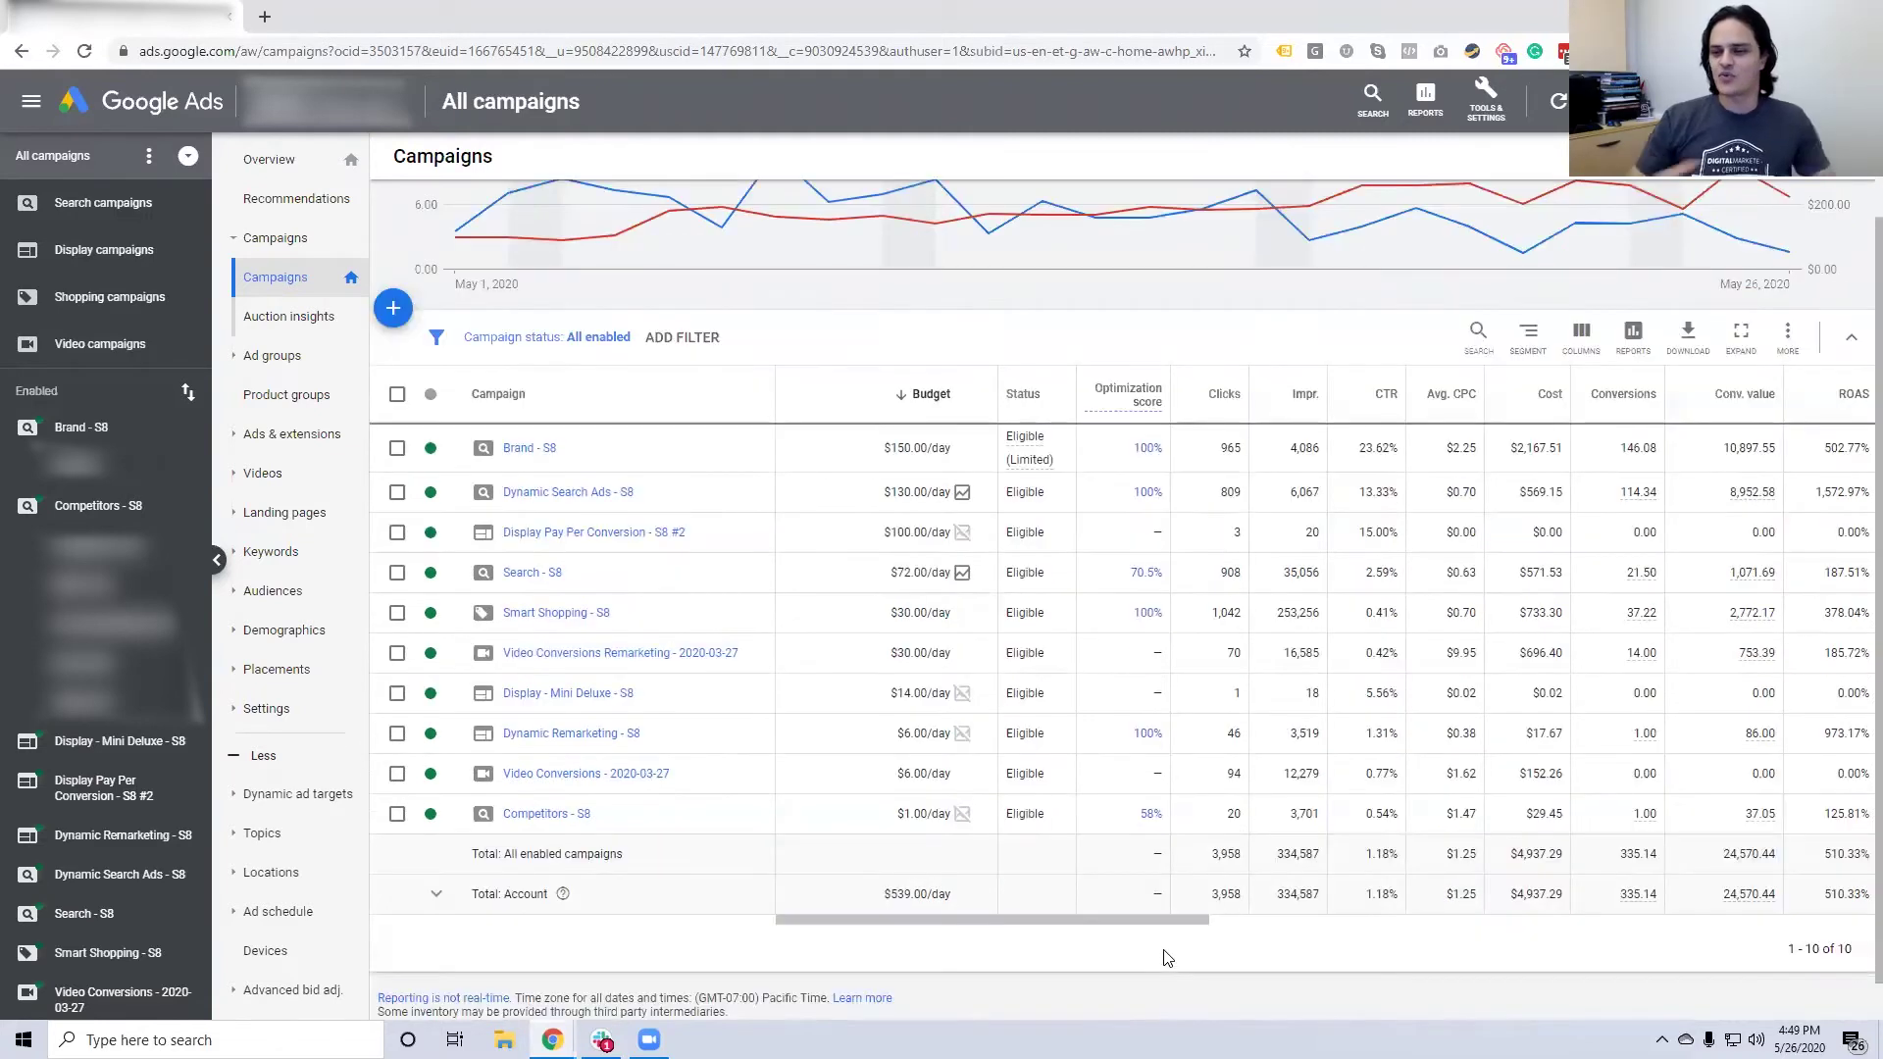
left_click(1149, 817)
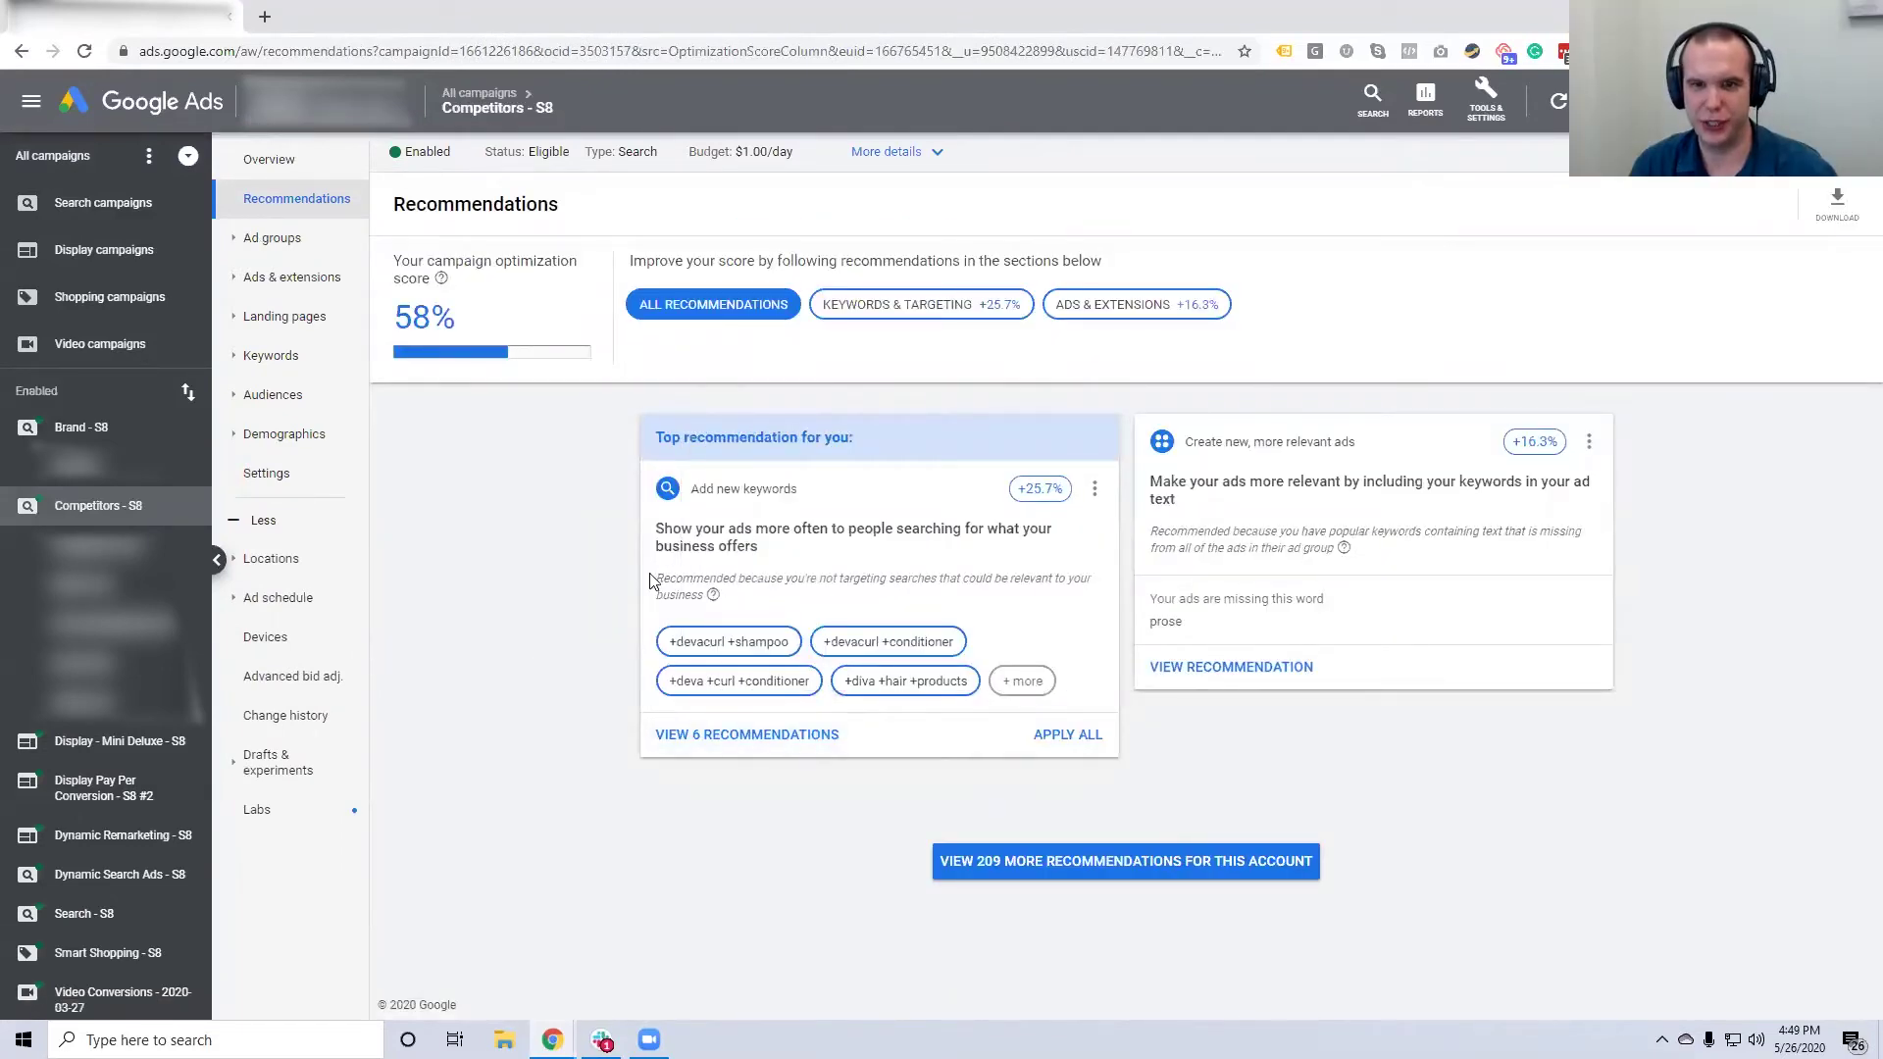
mouse_move(1046, 500)
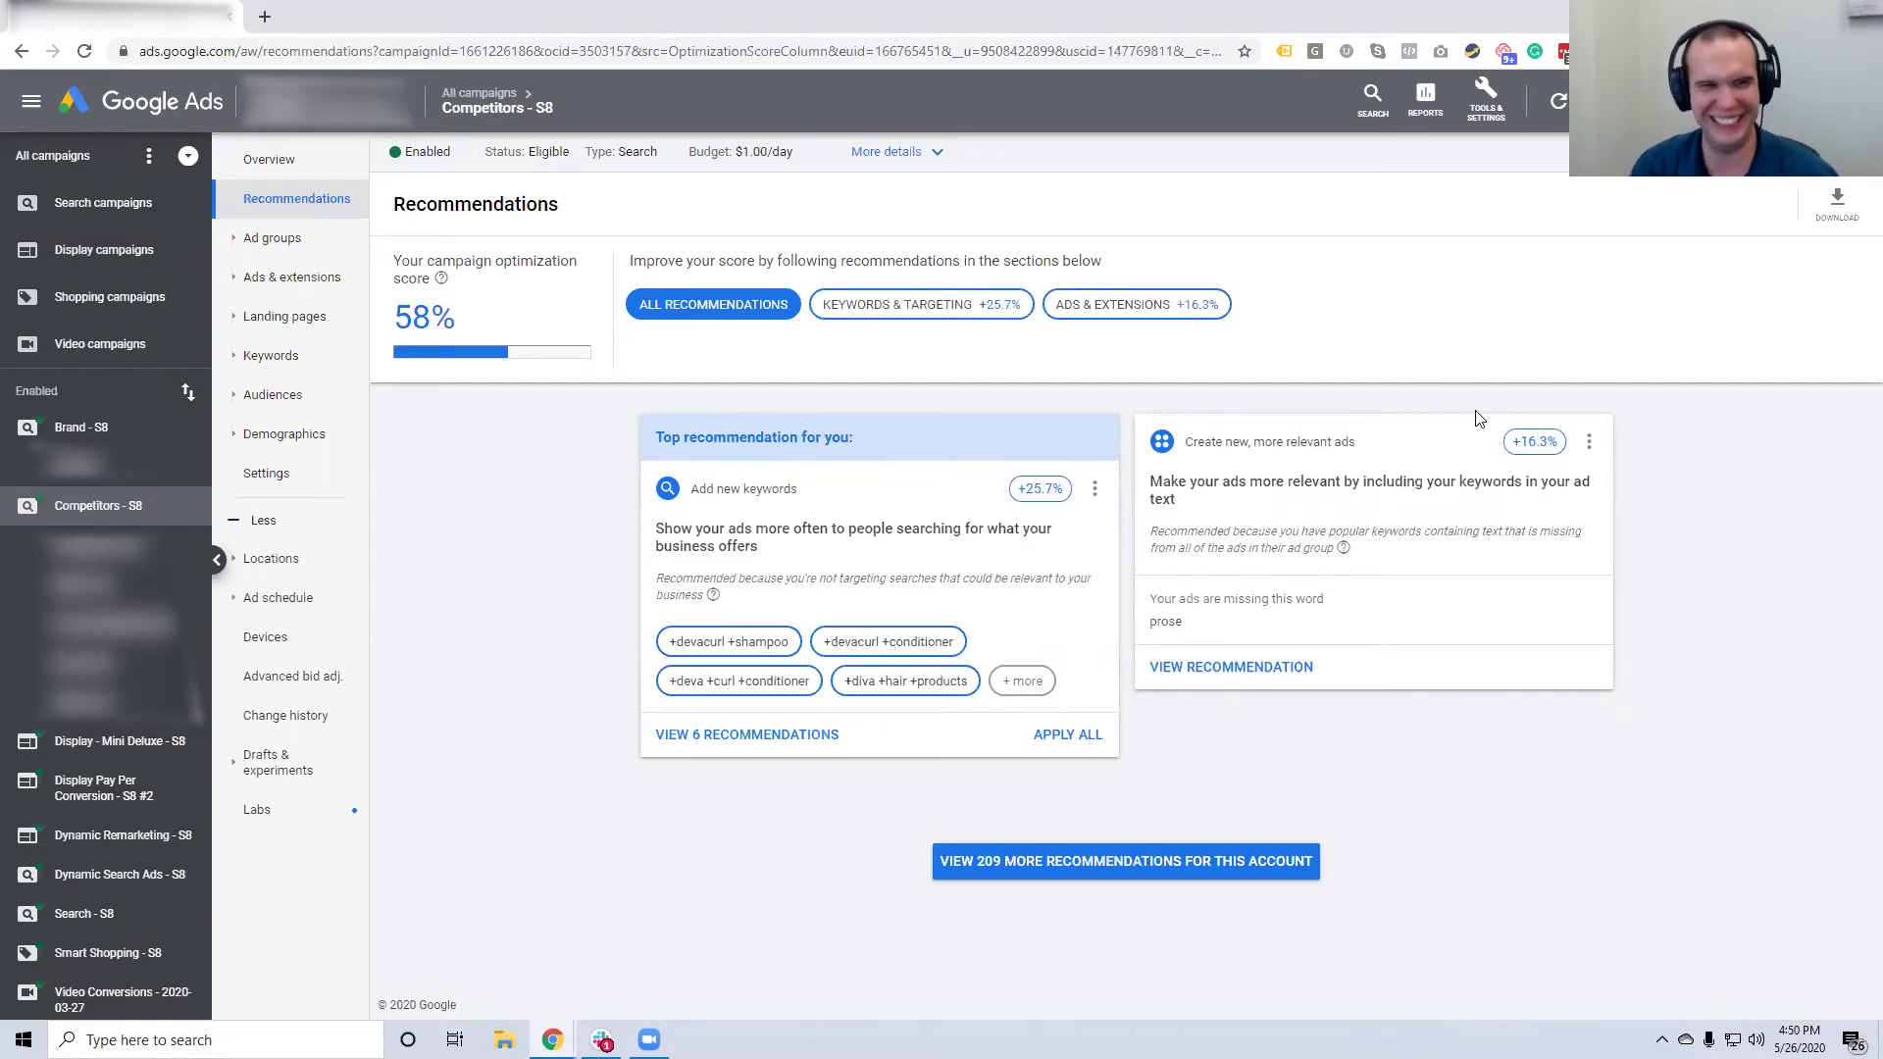
Return to the all-campaigns table, then open the Audience manager and review its remarketing audience lists
left_click(481, 103)
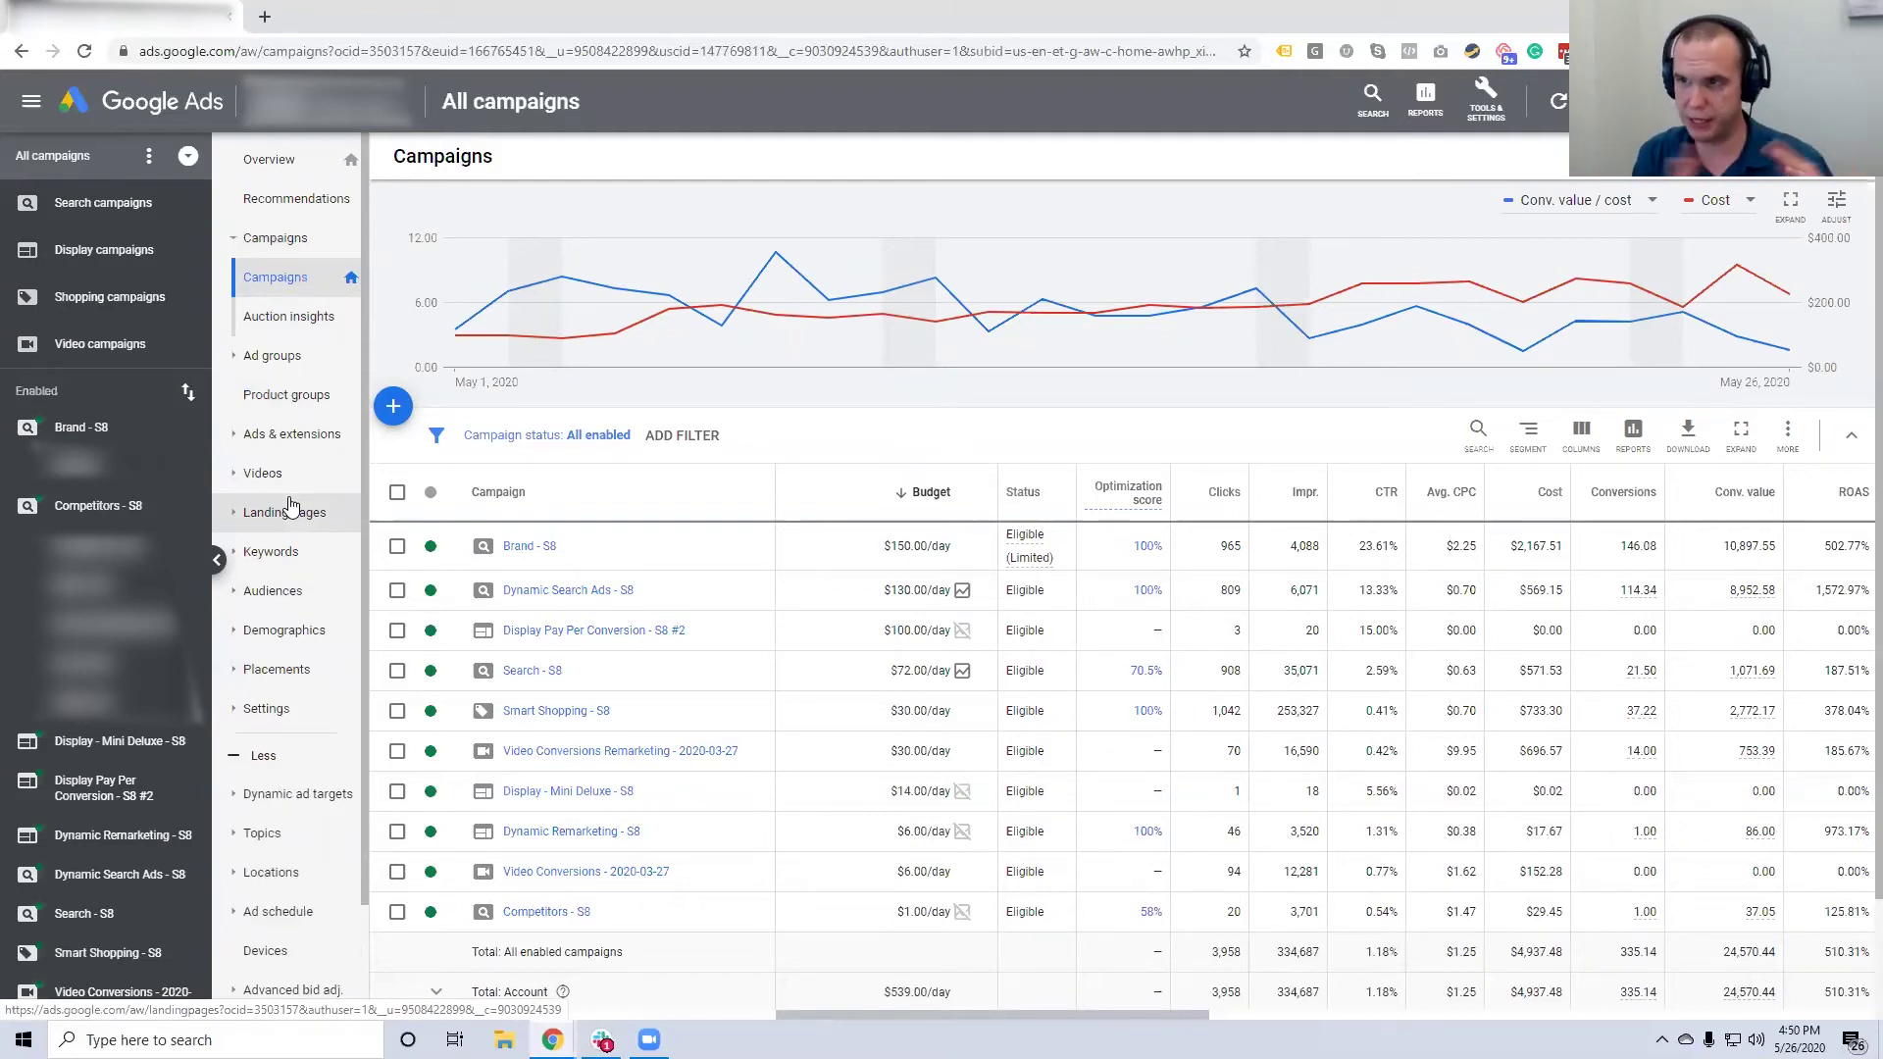
left_click(1486, 95)
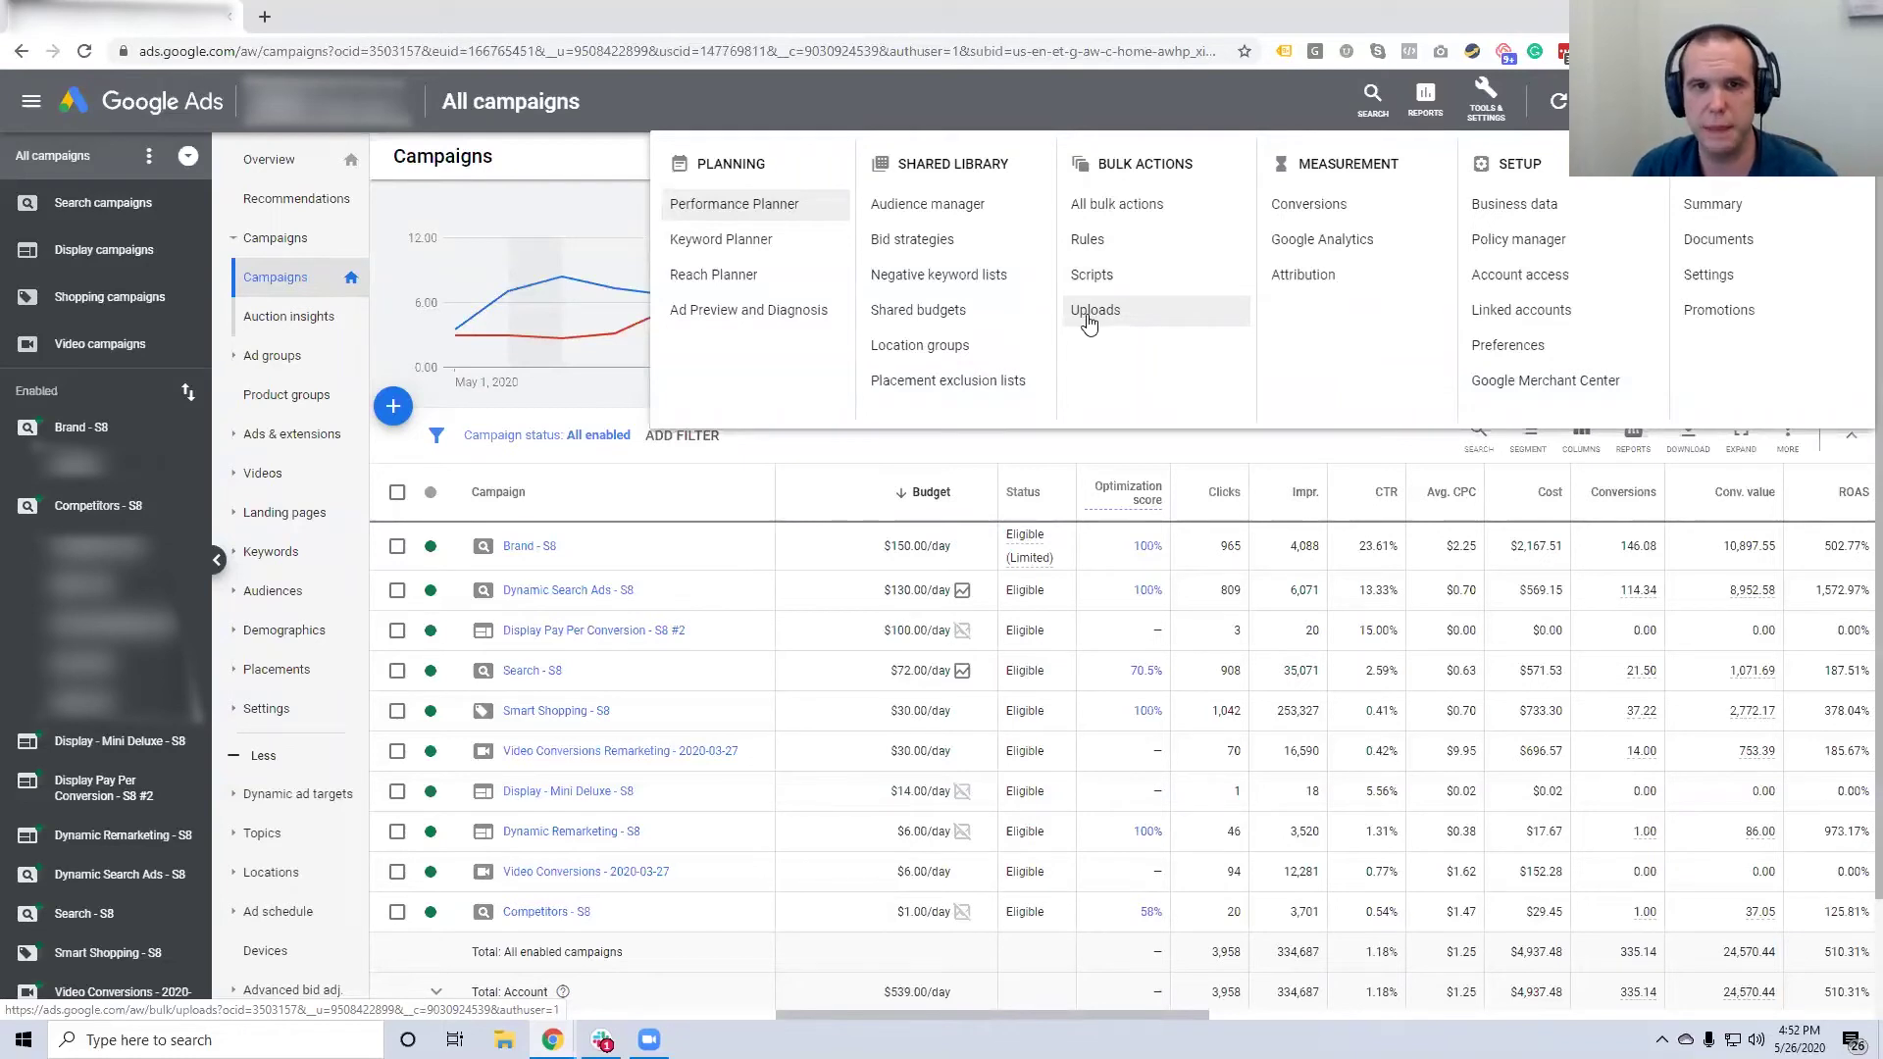
left_click(935, 206)
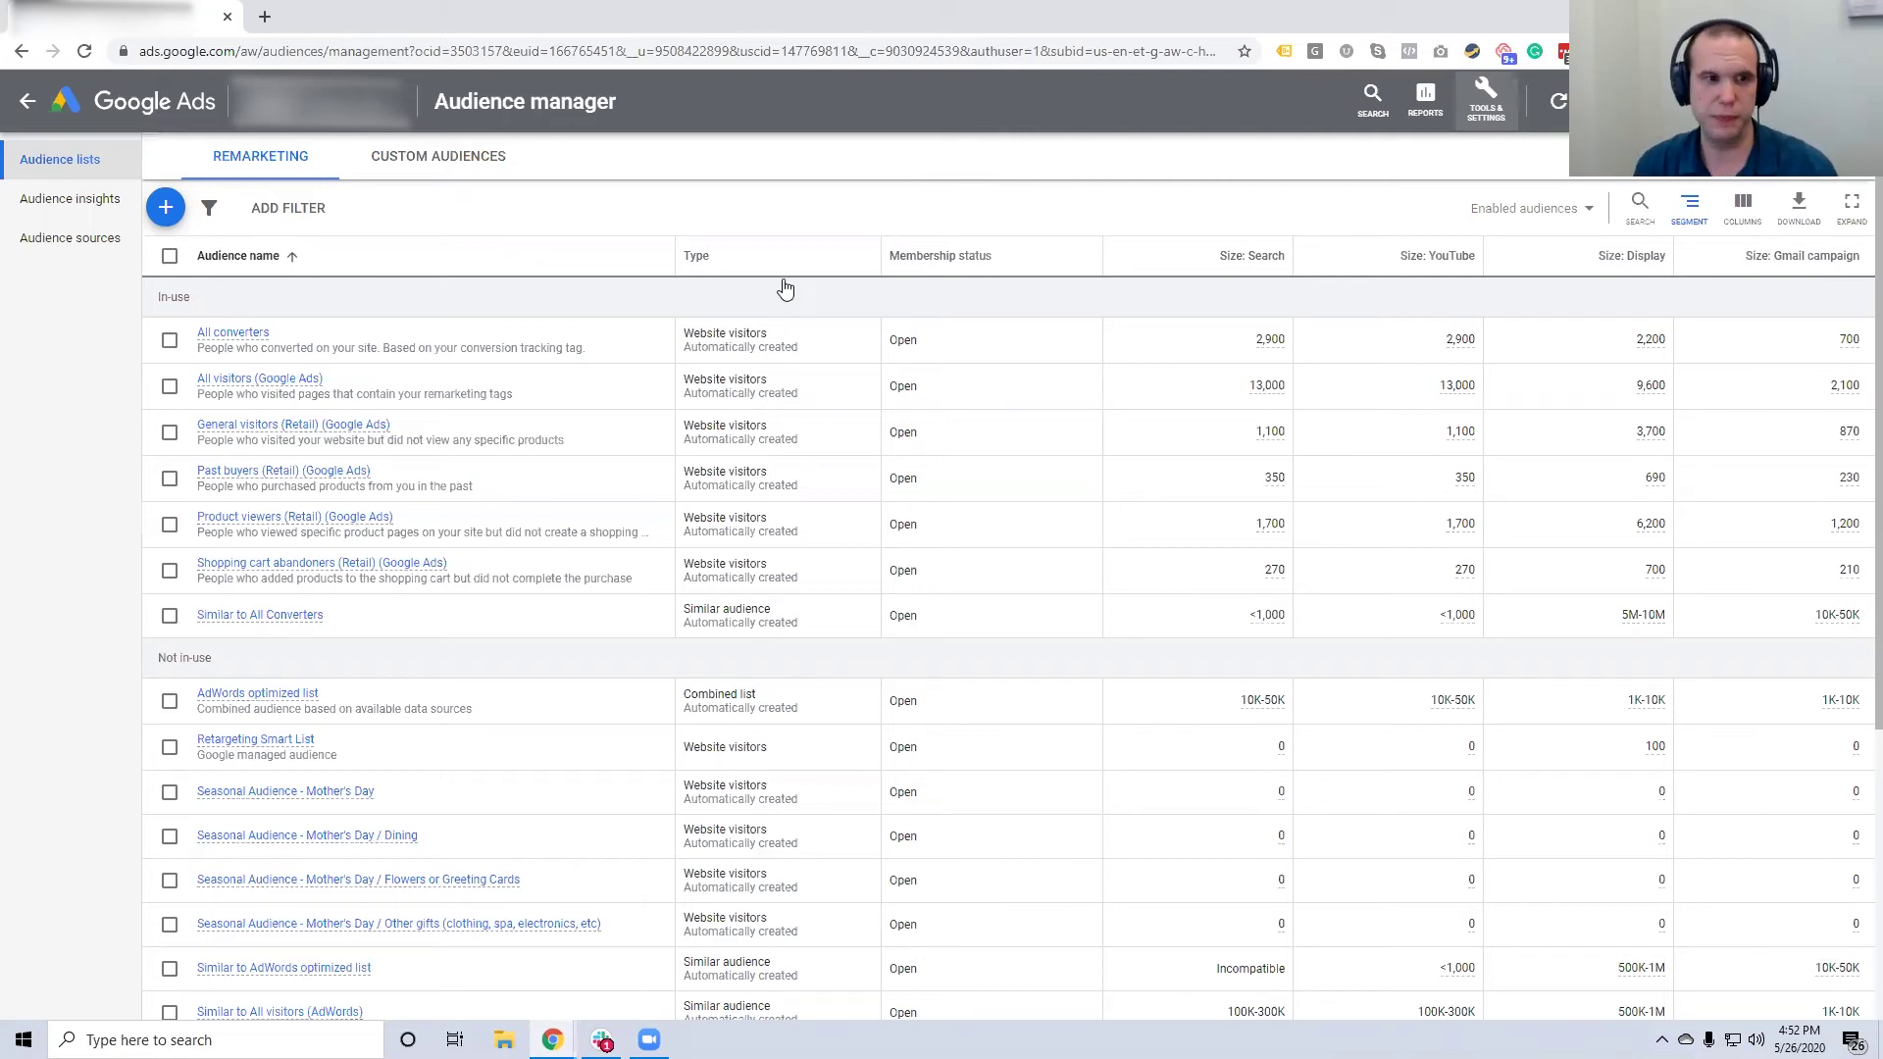
scroll(602, 395, "down", 4)
scroll(593, 463, "up", 4)
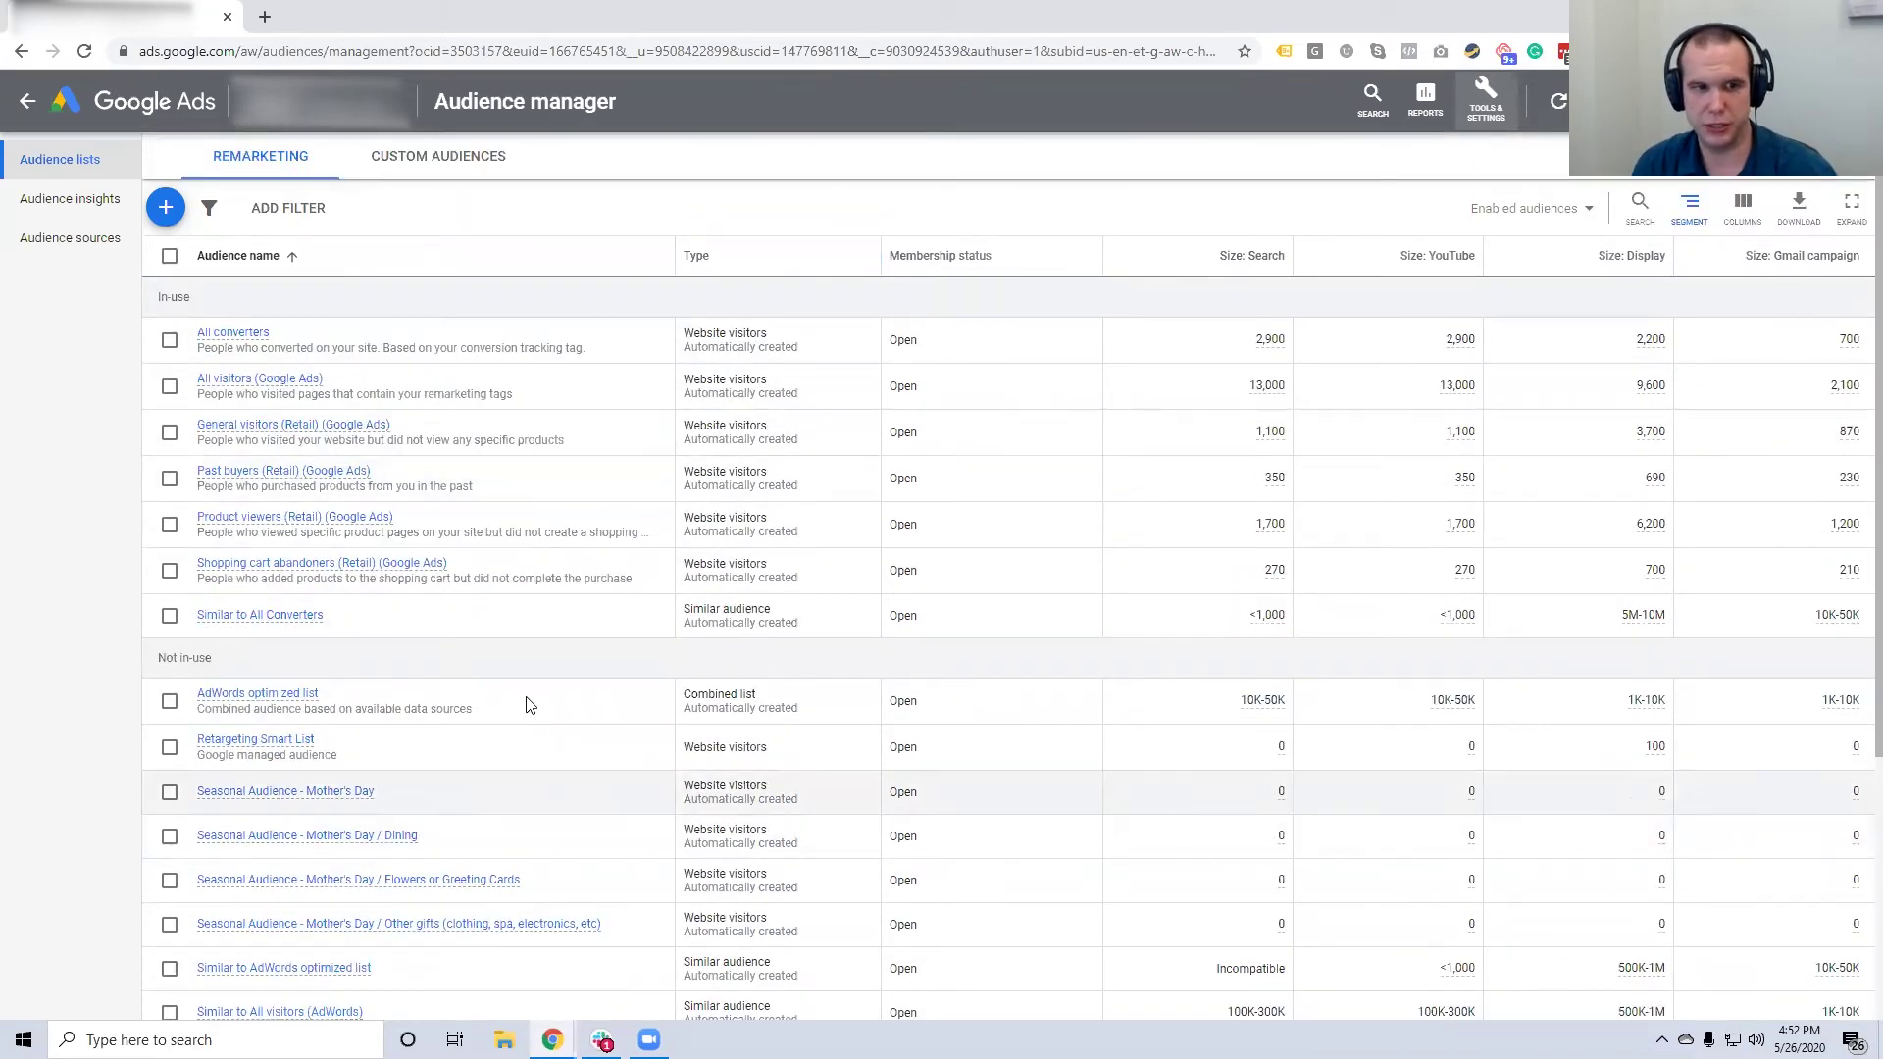
Draft a website visitors audience for visitors of a page who also visited another page, and leave without creating it
left_click(166, 207)
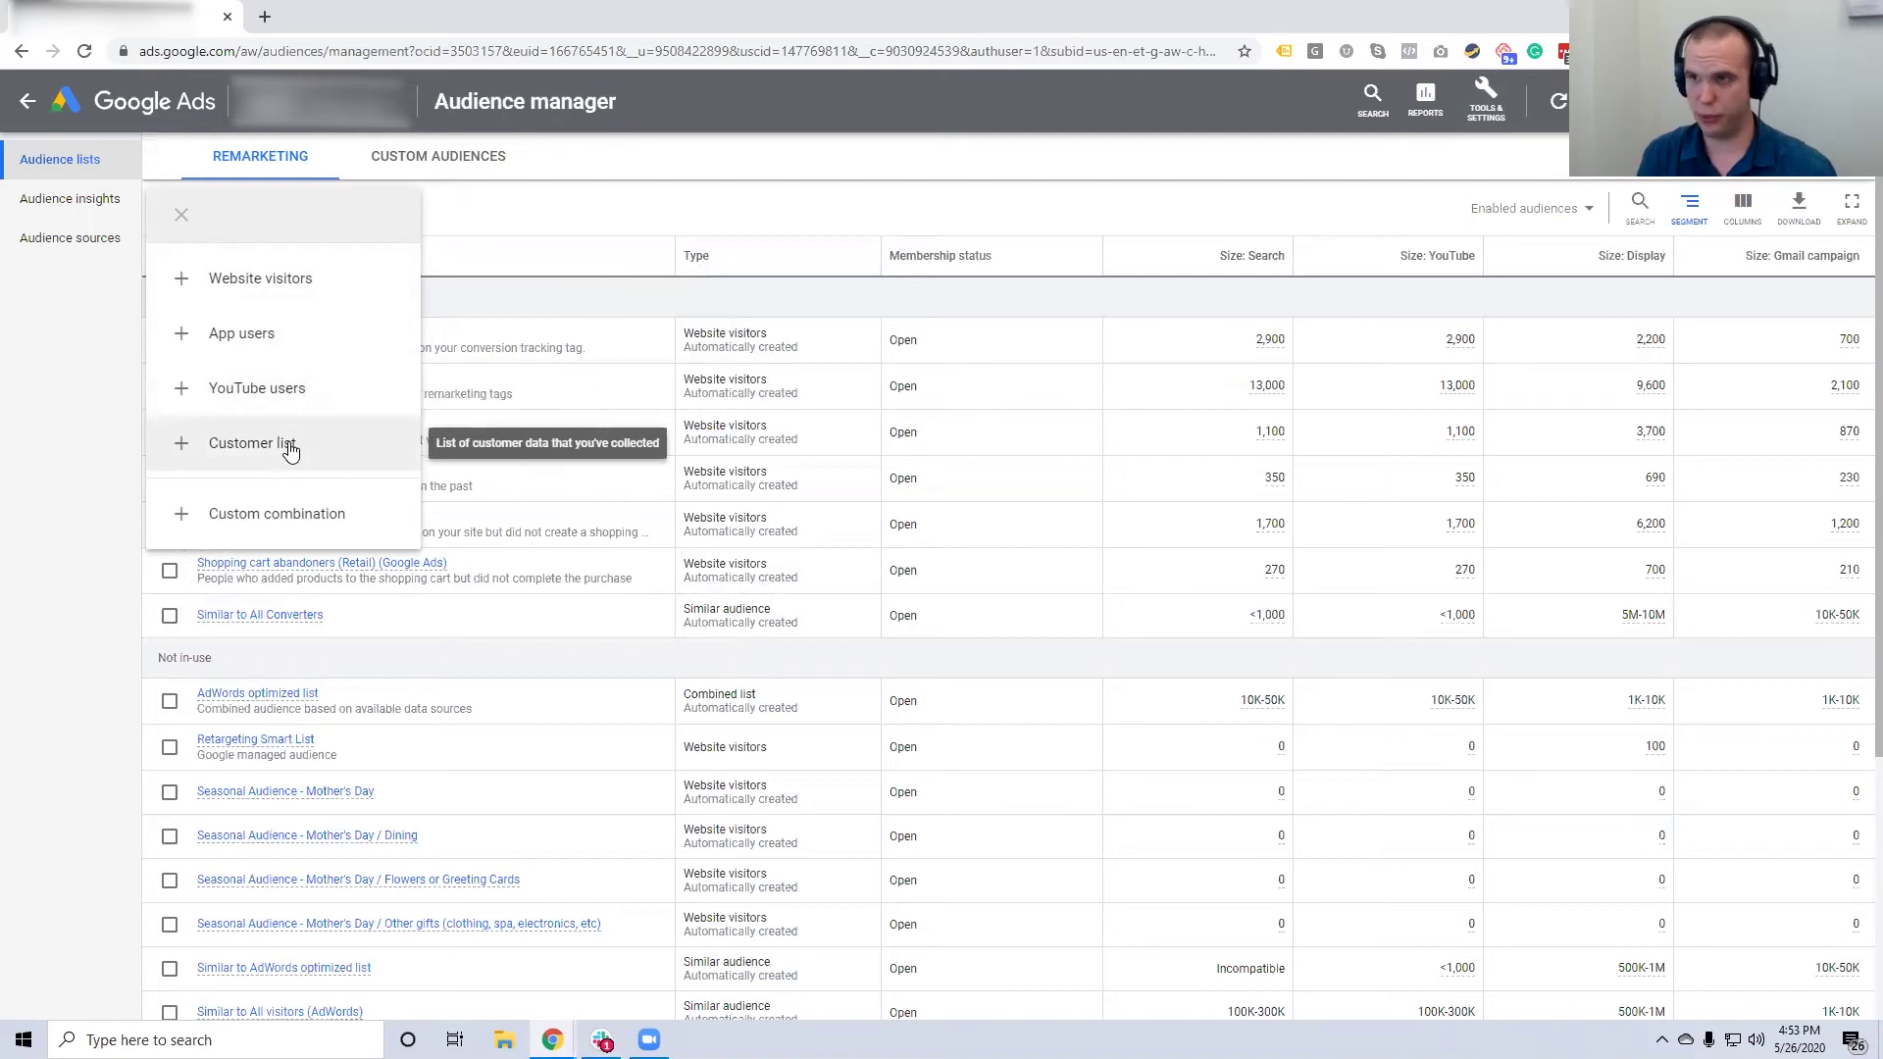
left_click(273, 282)
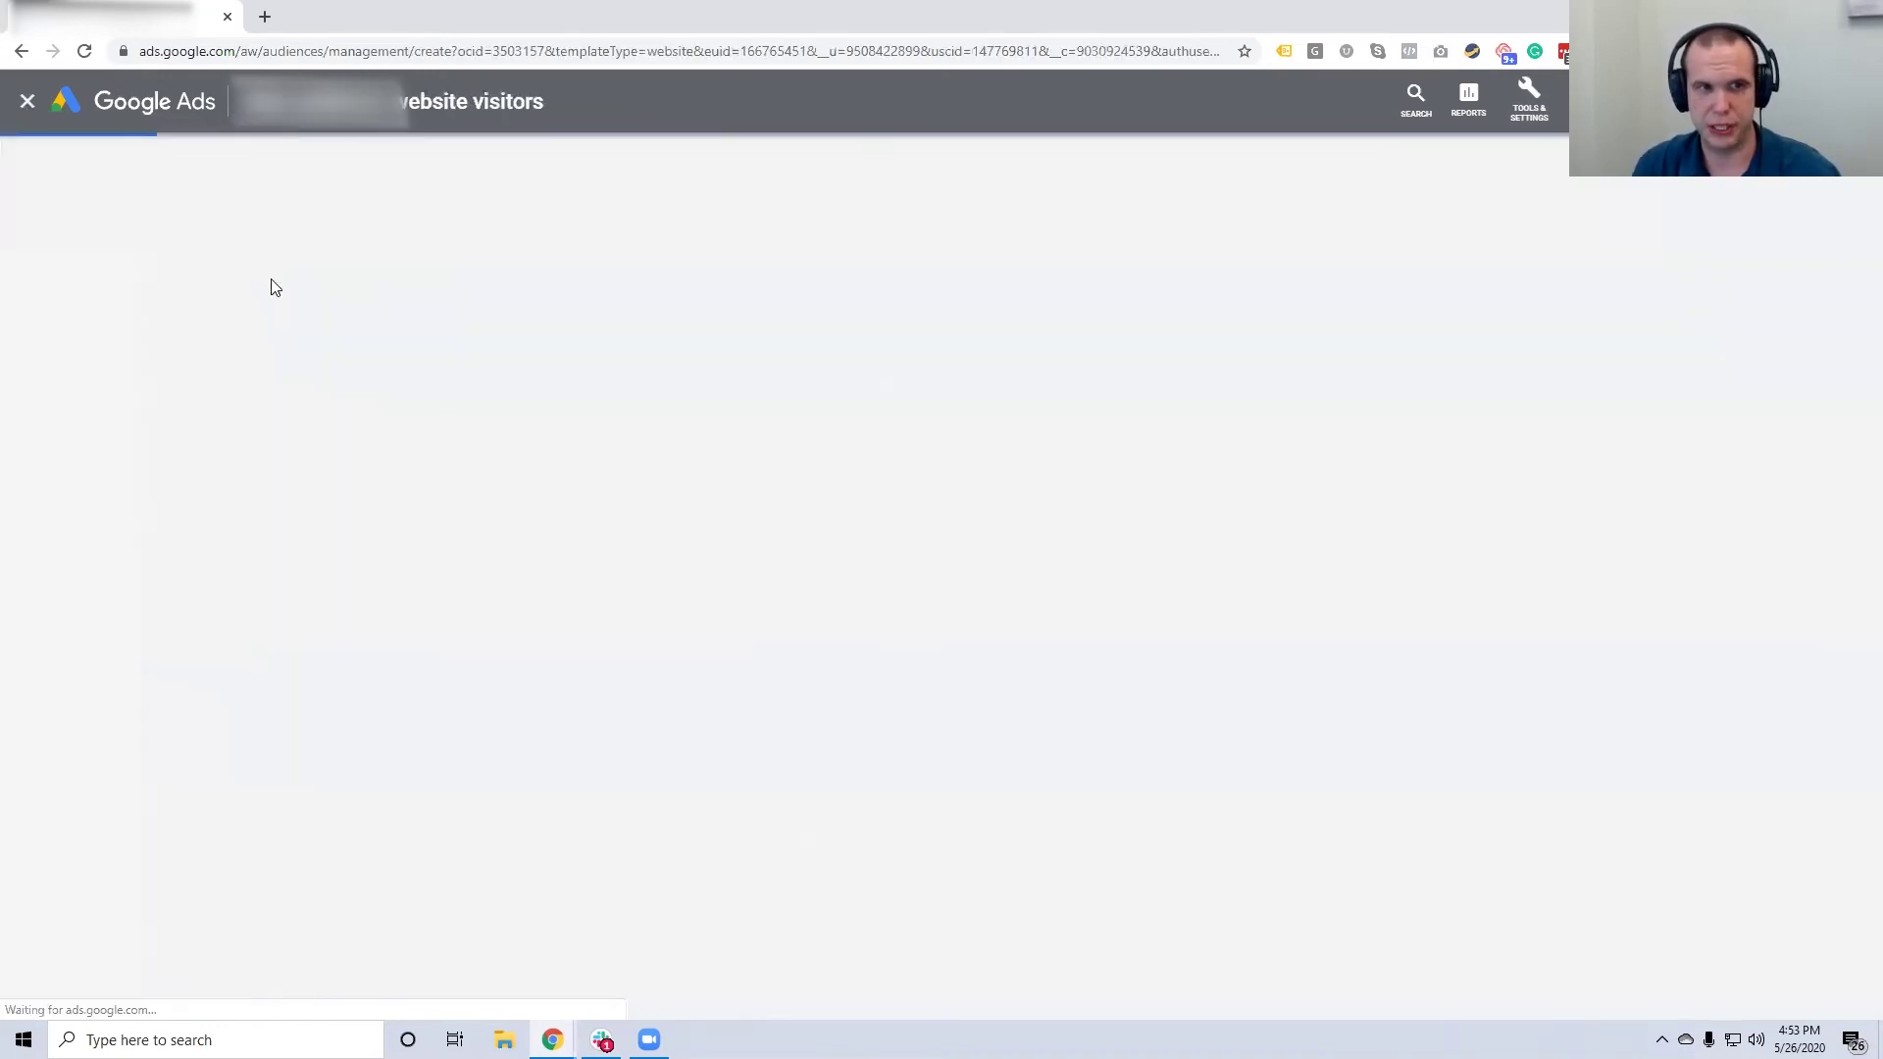
left_click(541, 335)
left_click(464, 353)
left_click(522, 351)
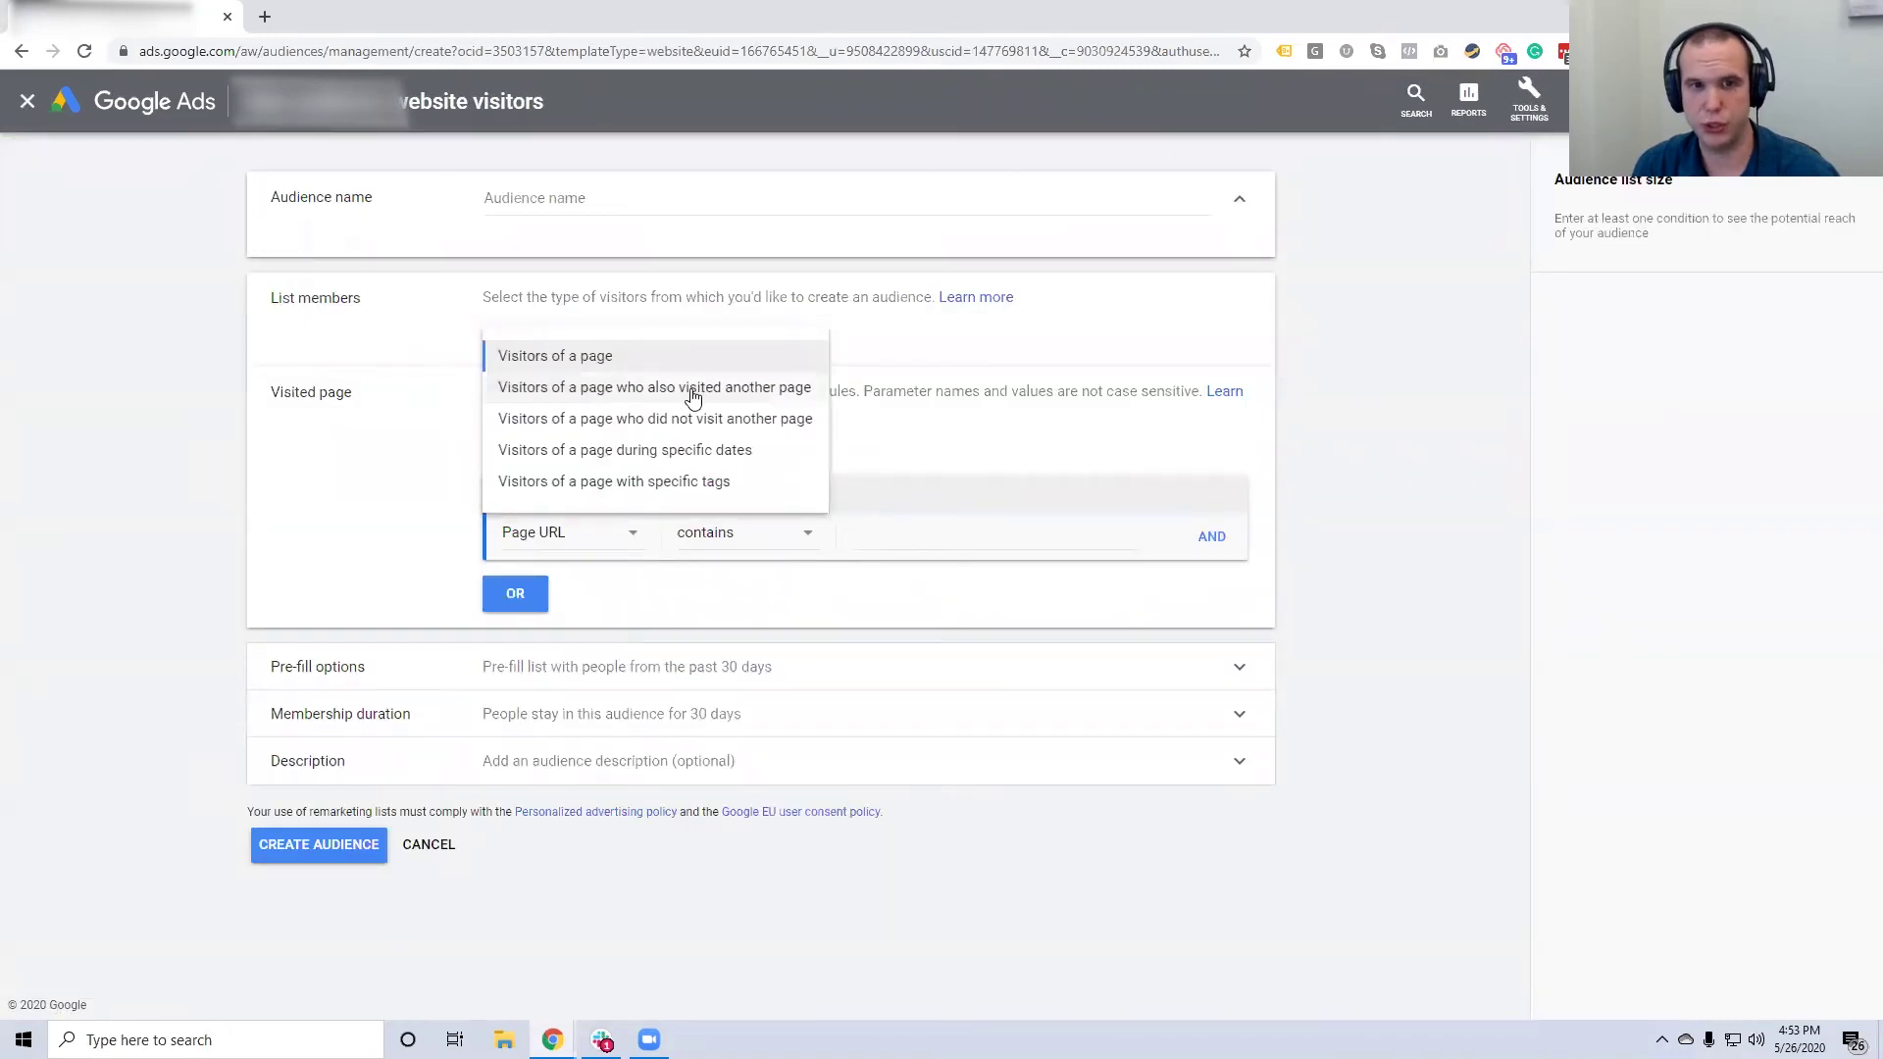
left_click(692, 391)
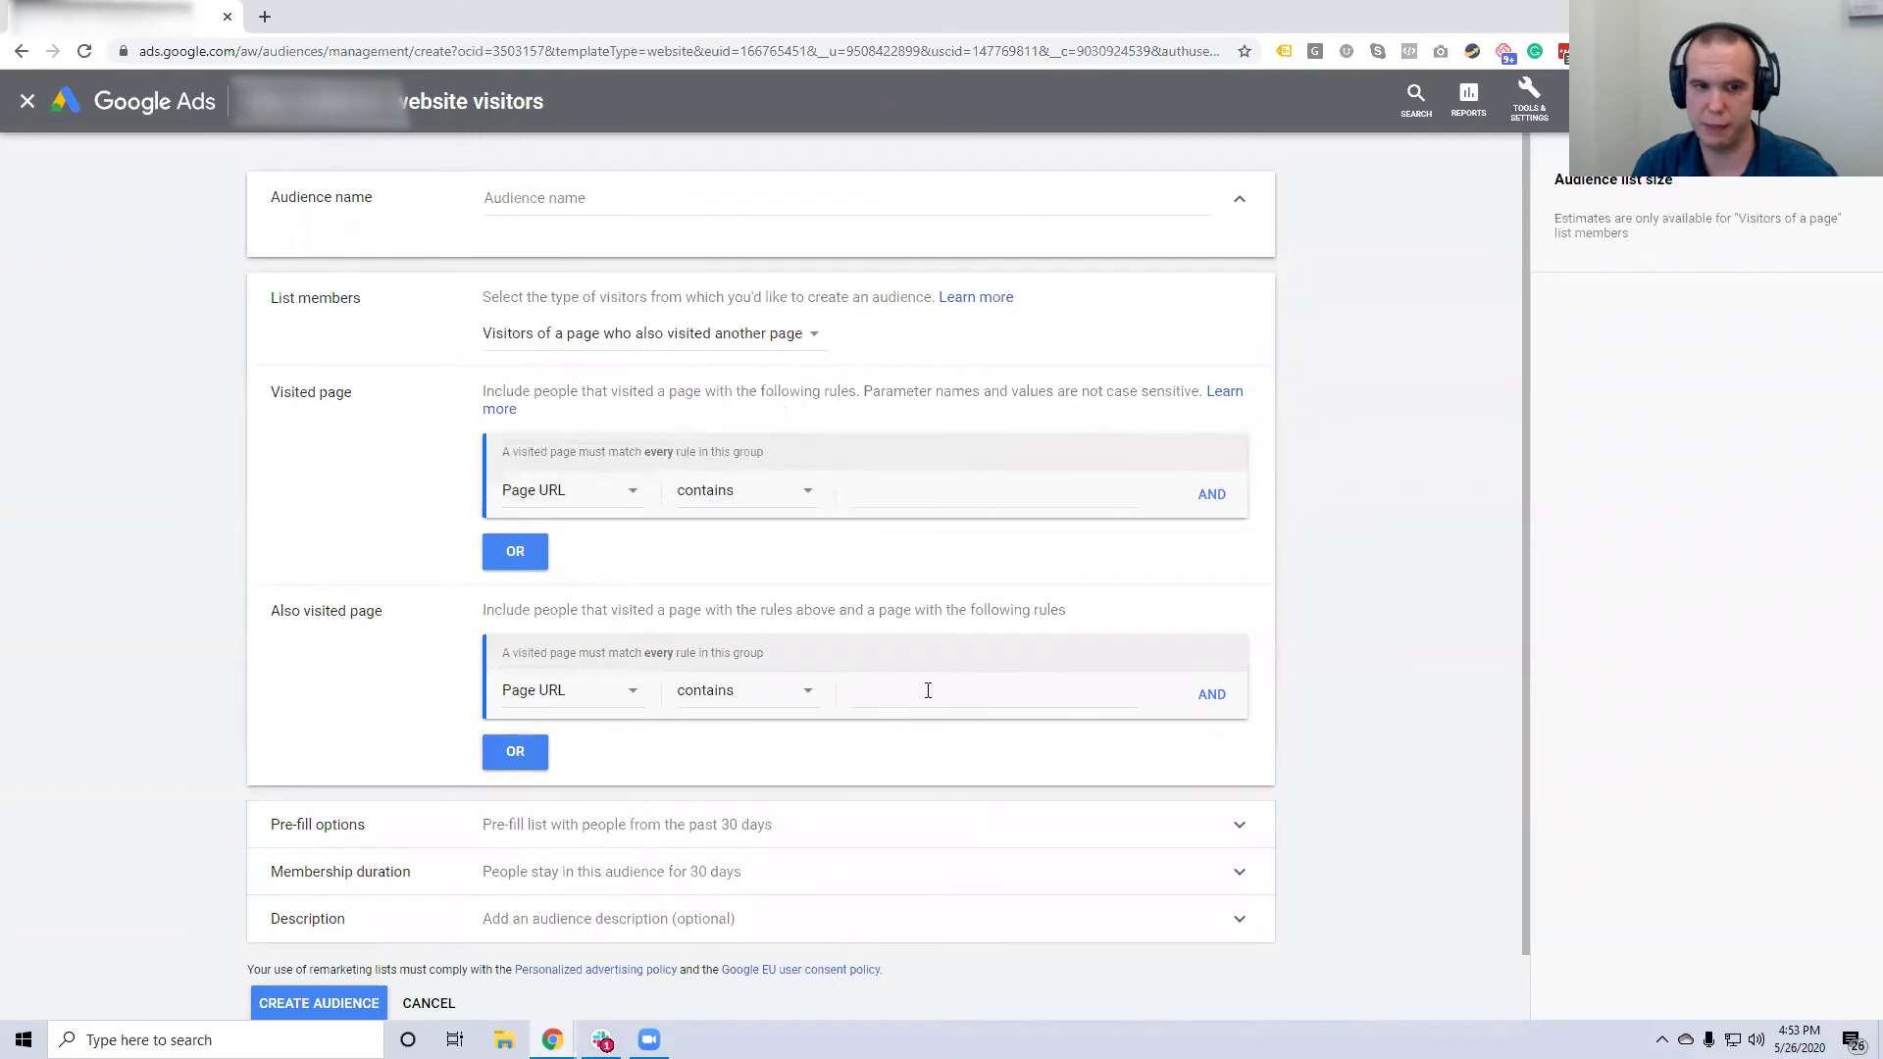
scroll(925, 685, "down", 1)
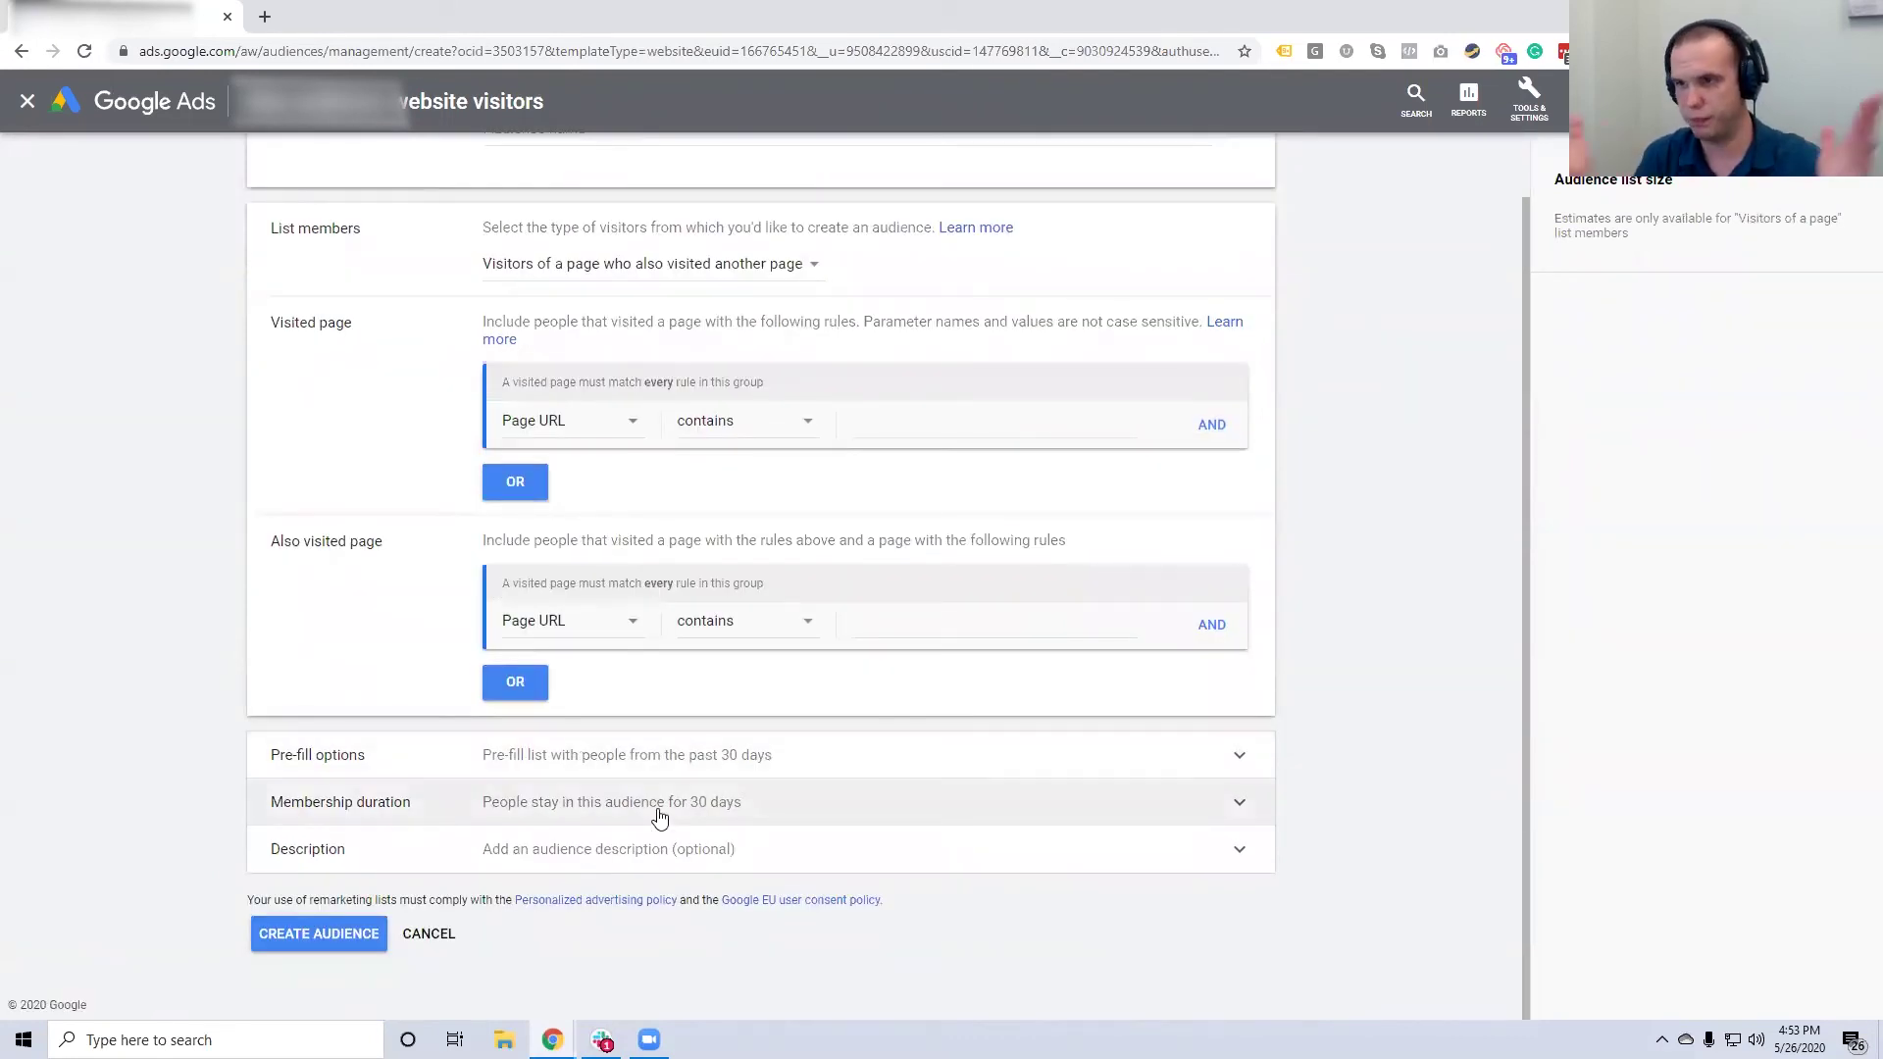
left_click(30, 102)
View the portfolio bid strategies, followed by the account's shared budgets
left_click(1493, 118)
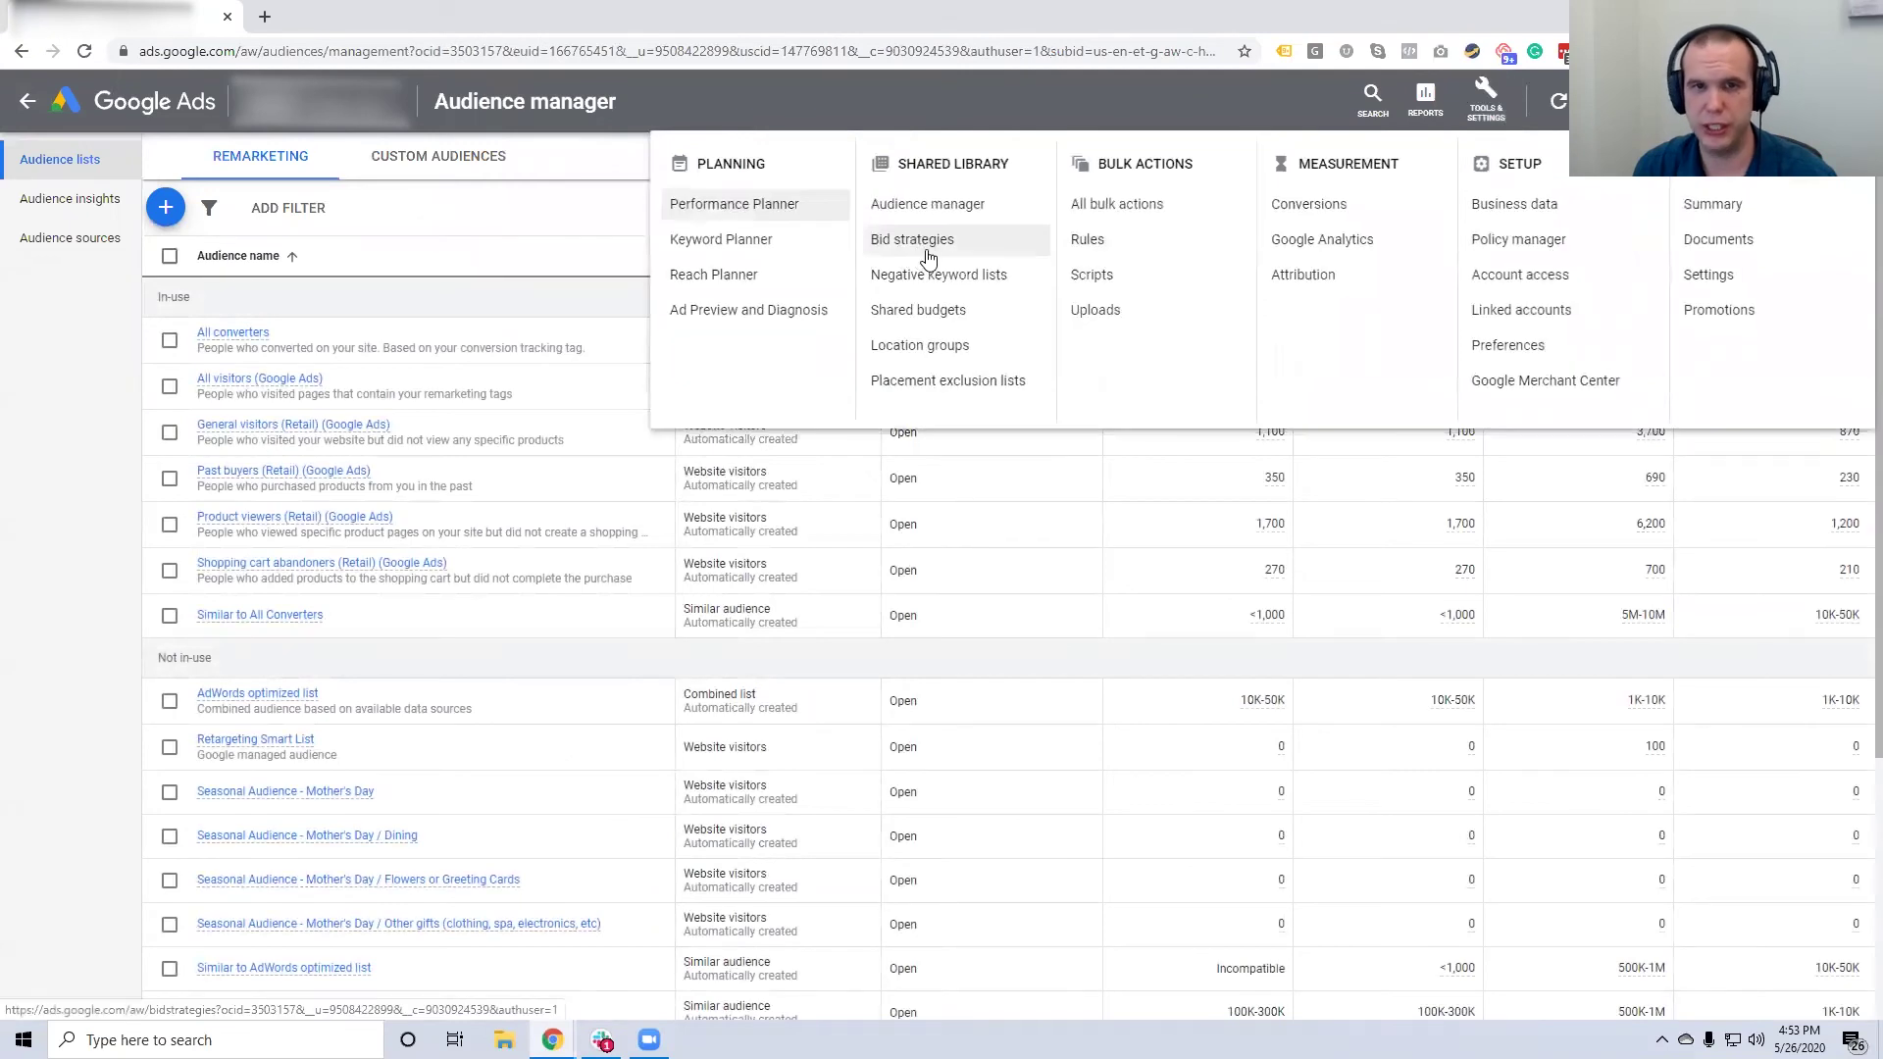
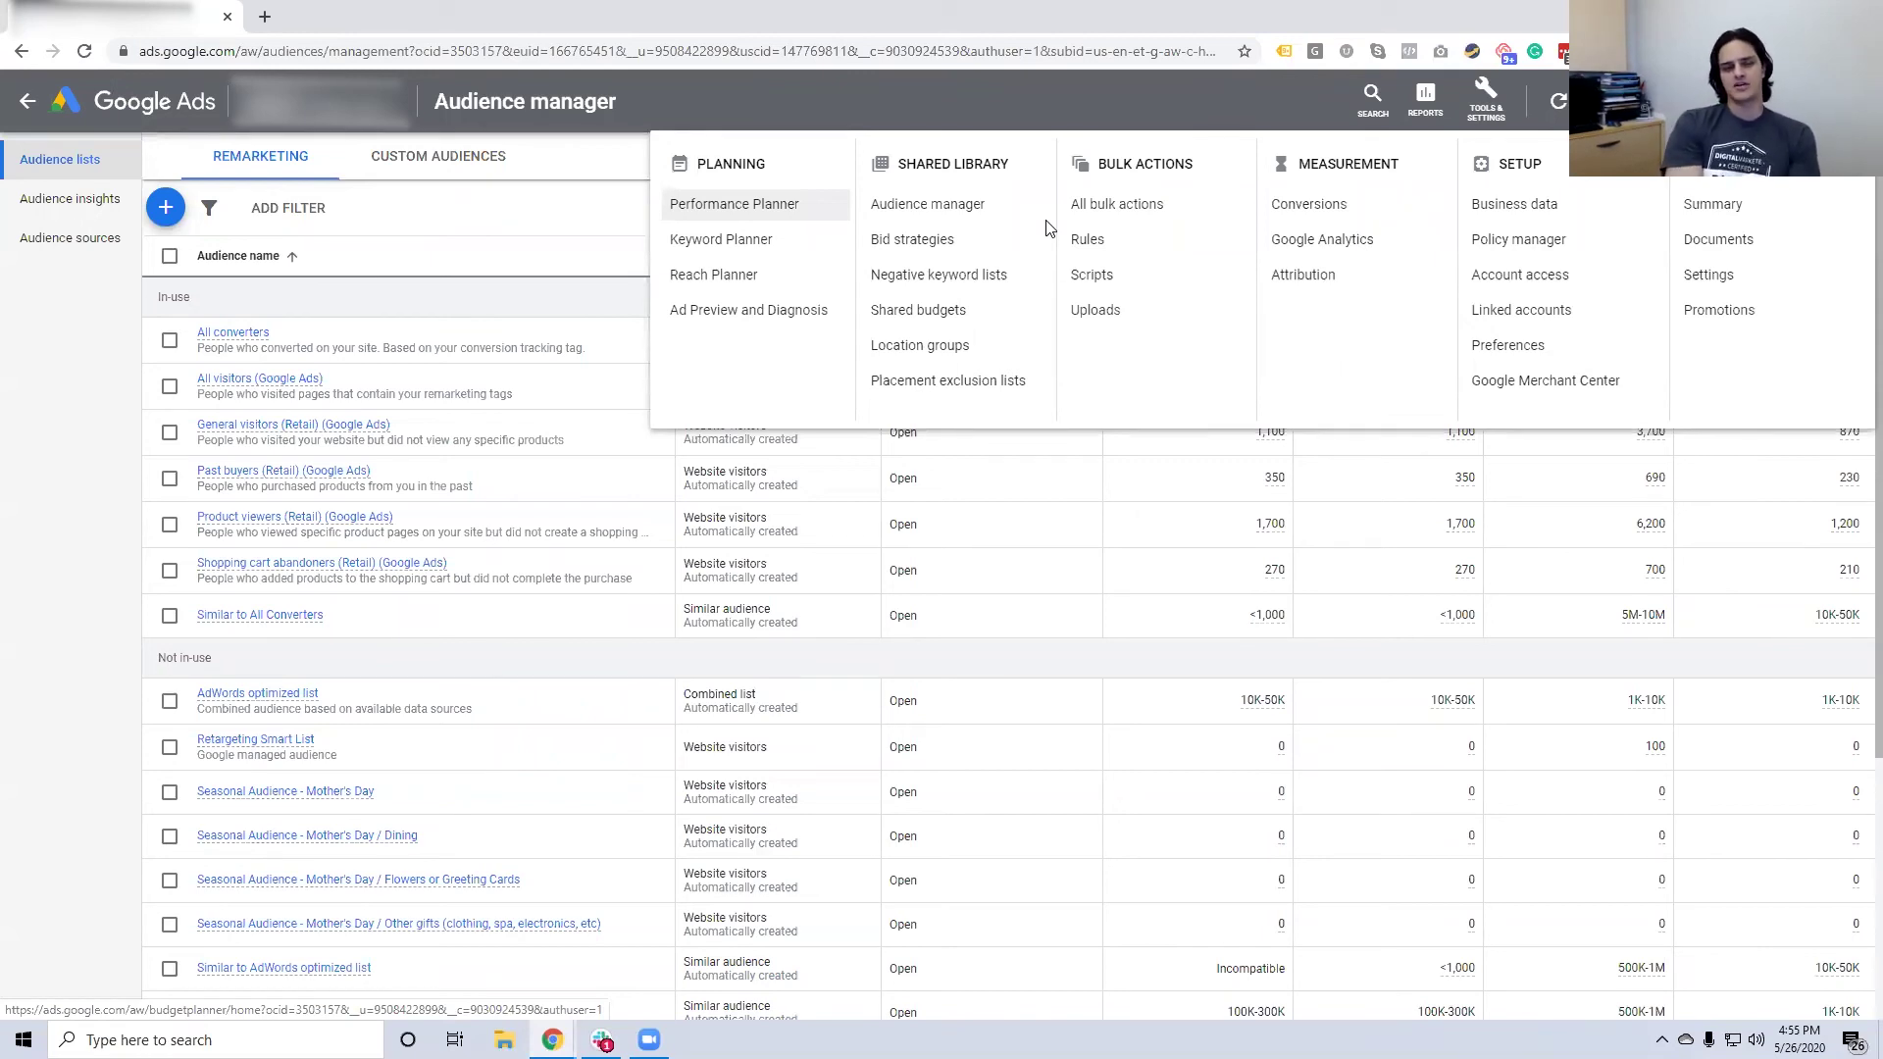
left_click(897, 247)
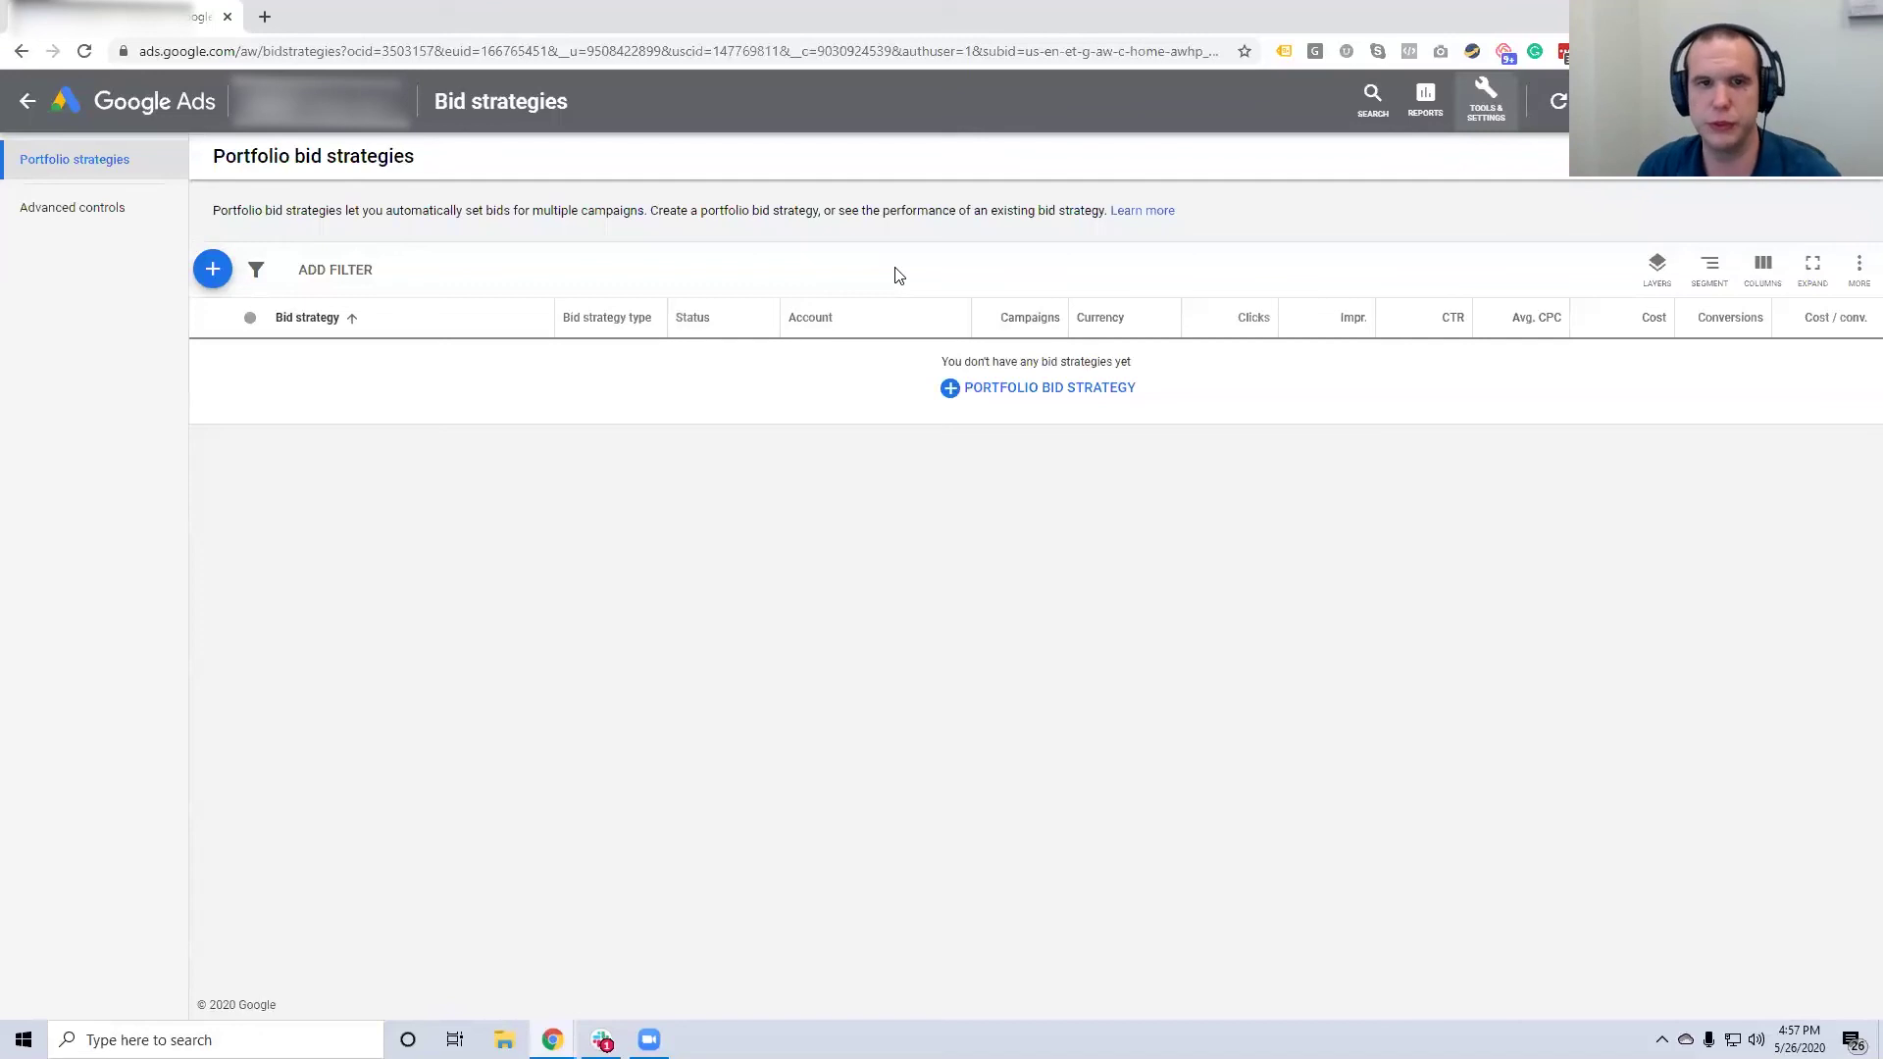
left_click(1498, 109)
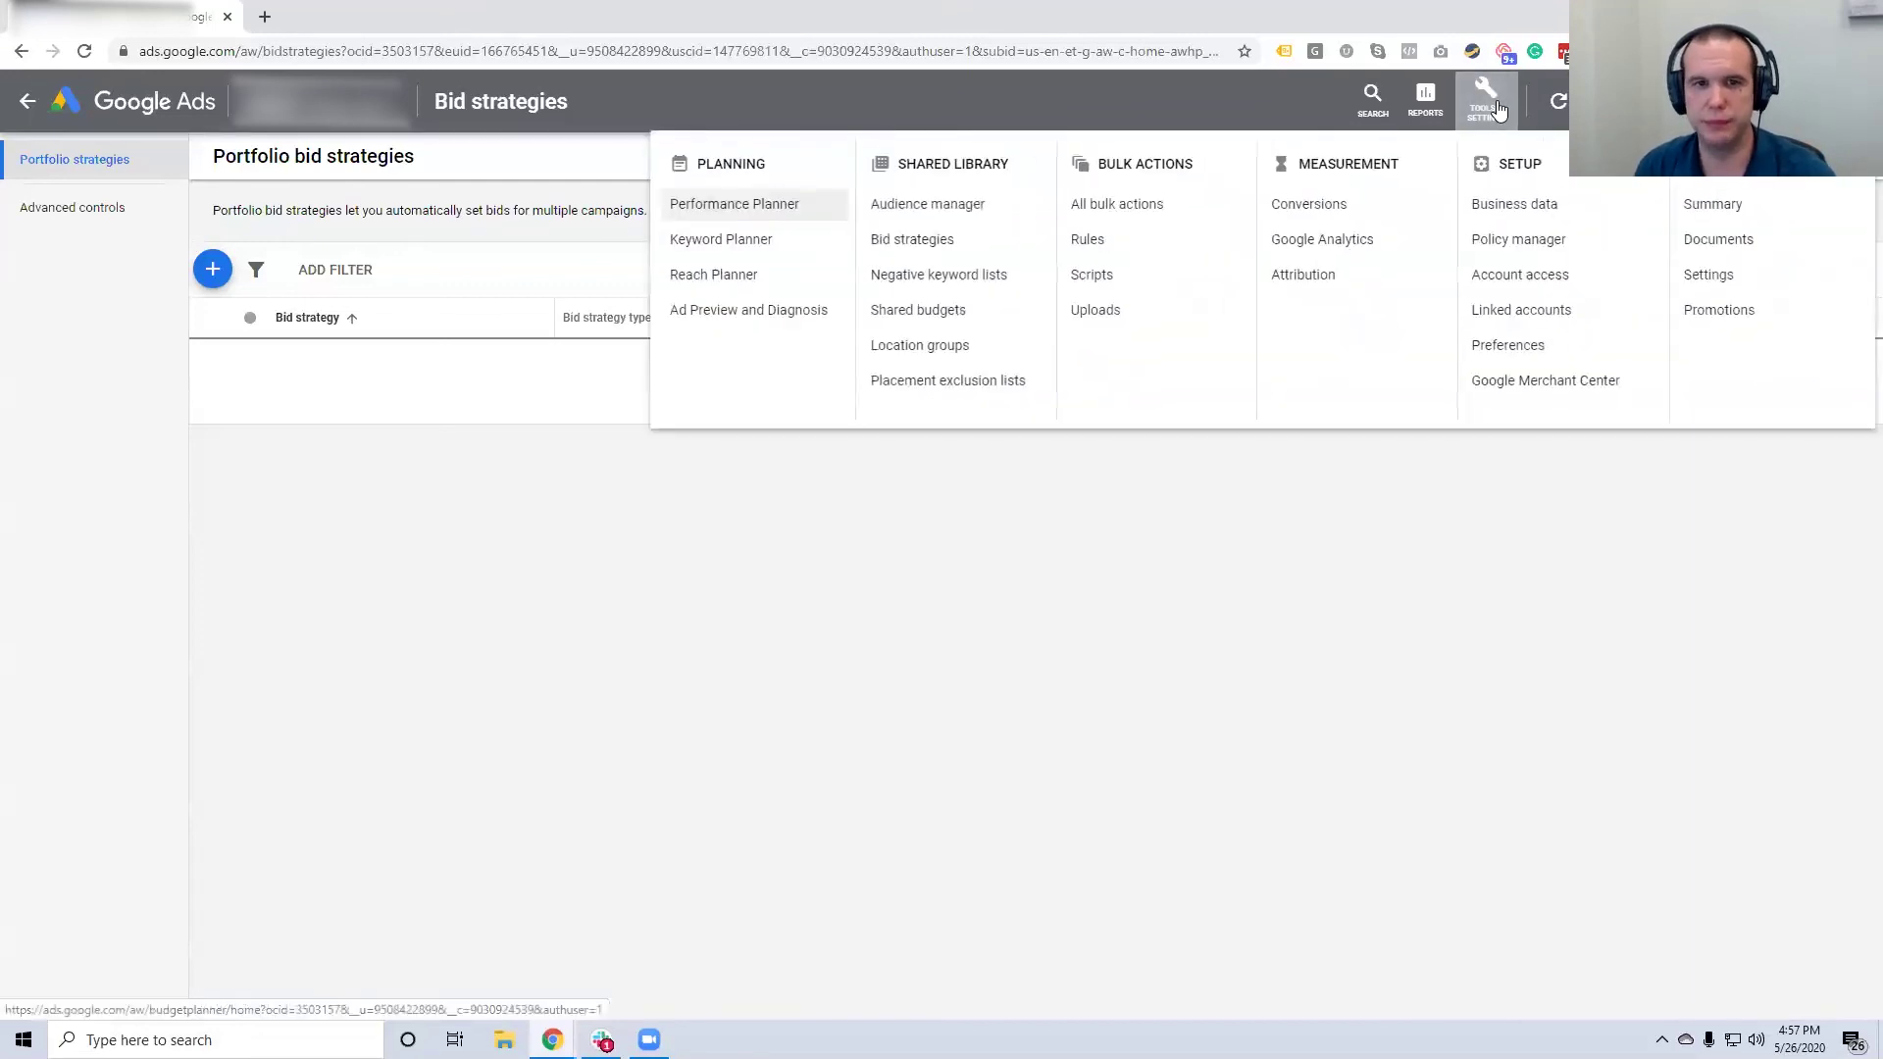
left_click(918, 311)
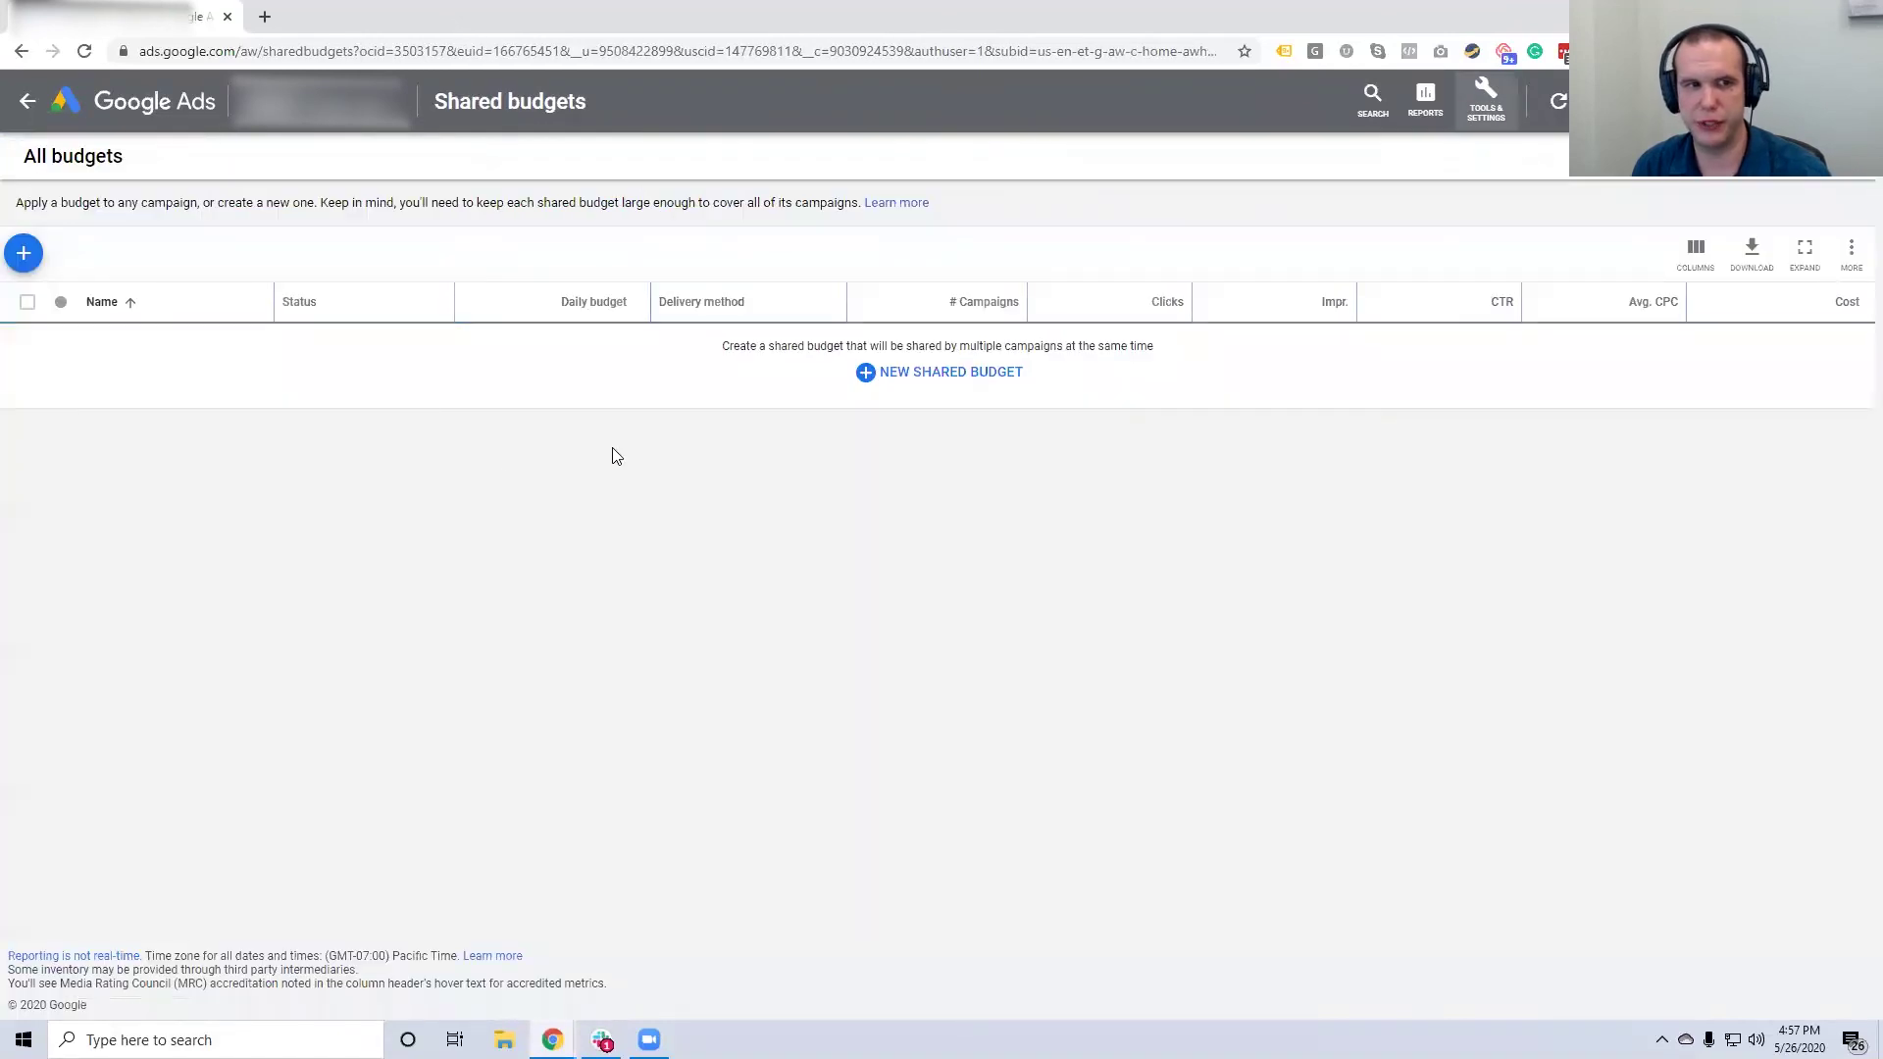
Draft a new shared budget named Product A with an average daily spend of $150
left_click(24, 253)
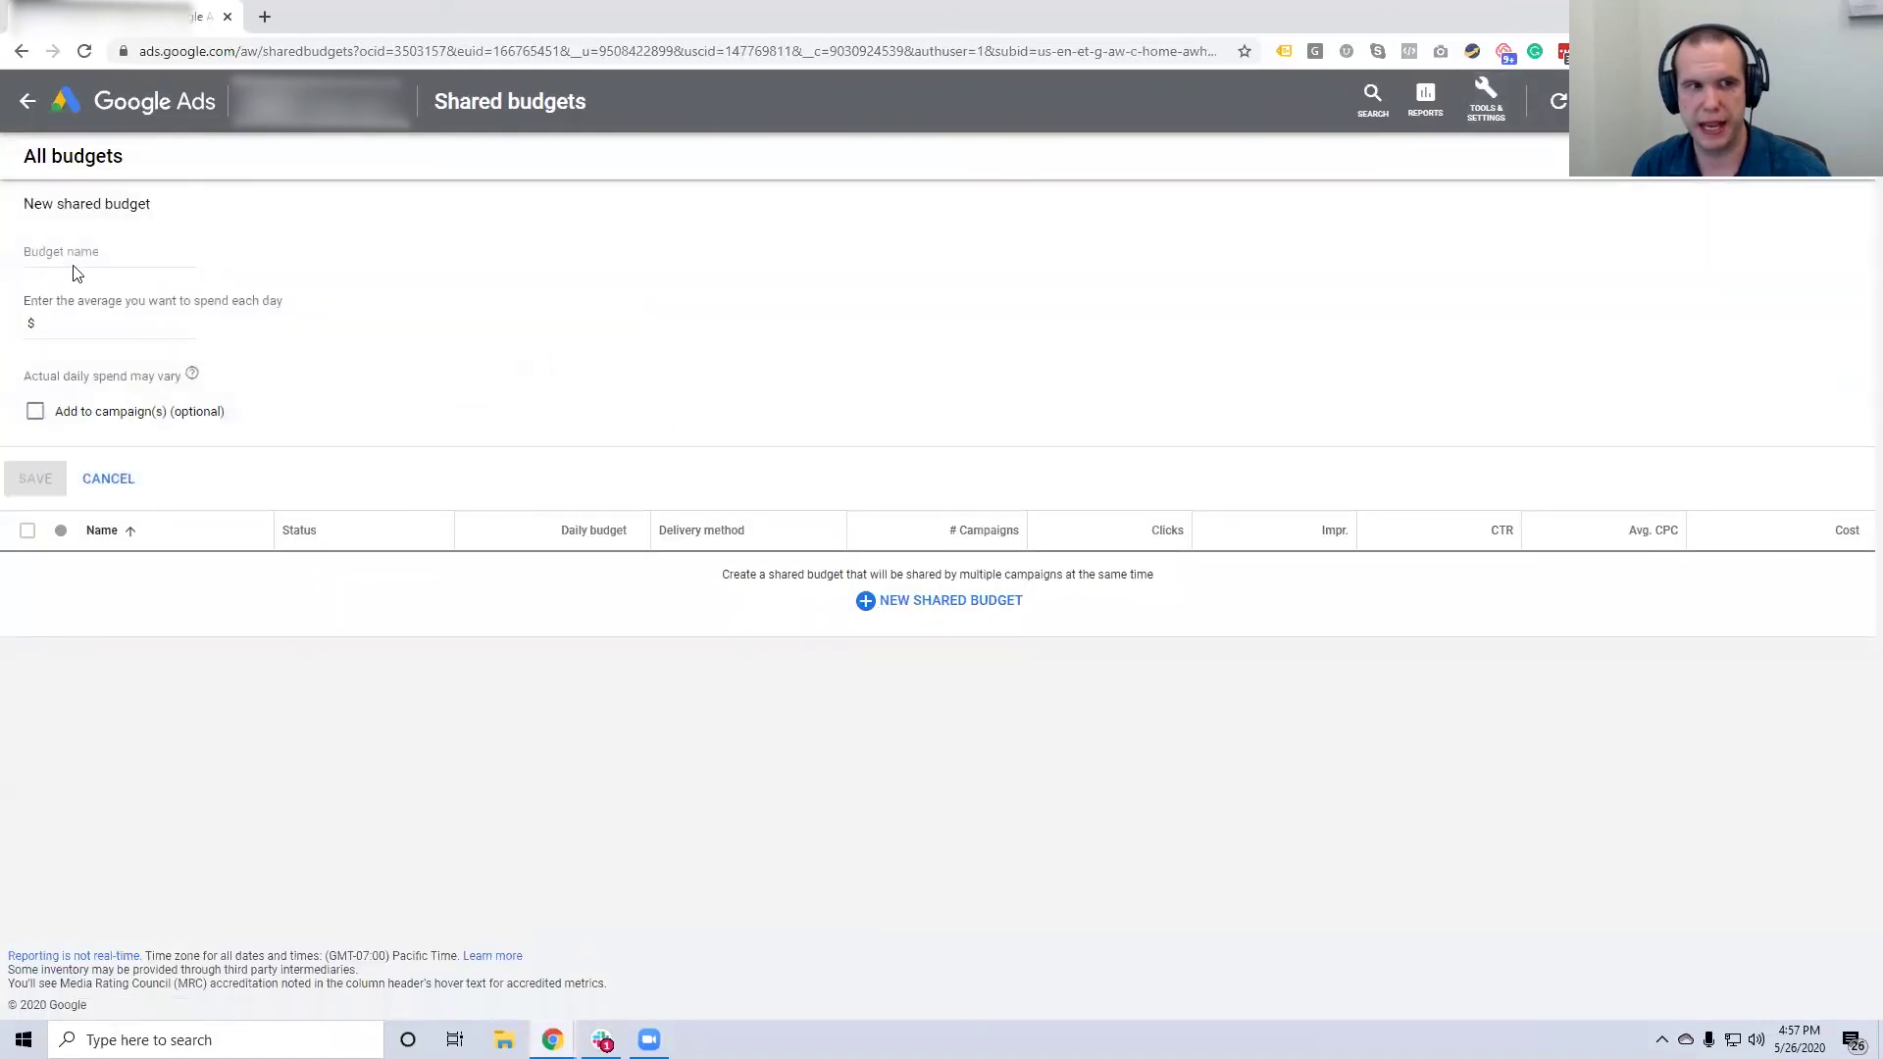
left_click(76, 251)
type("Product A")
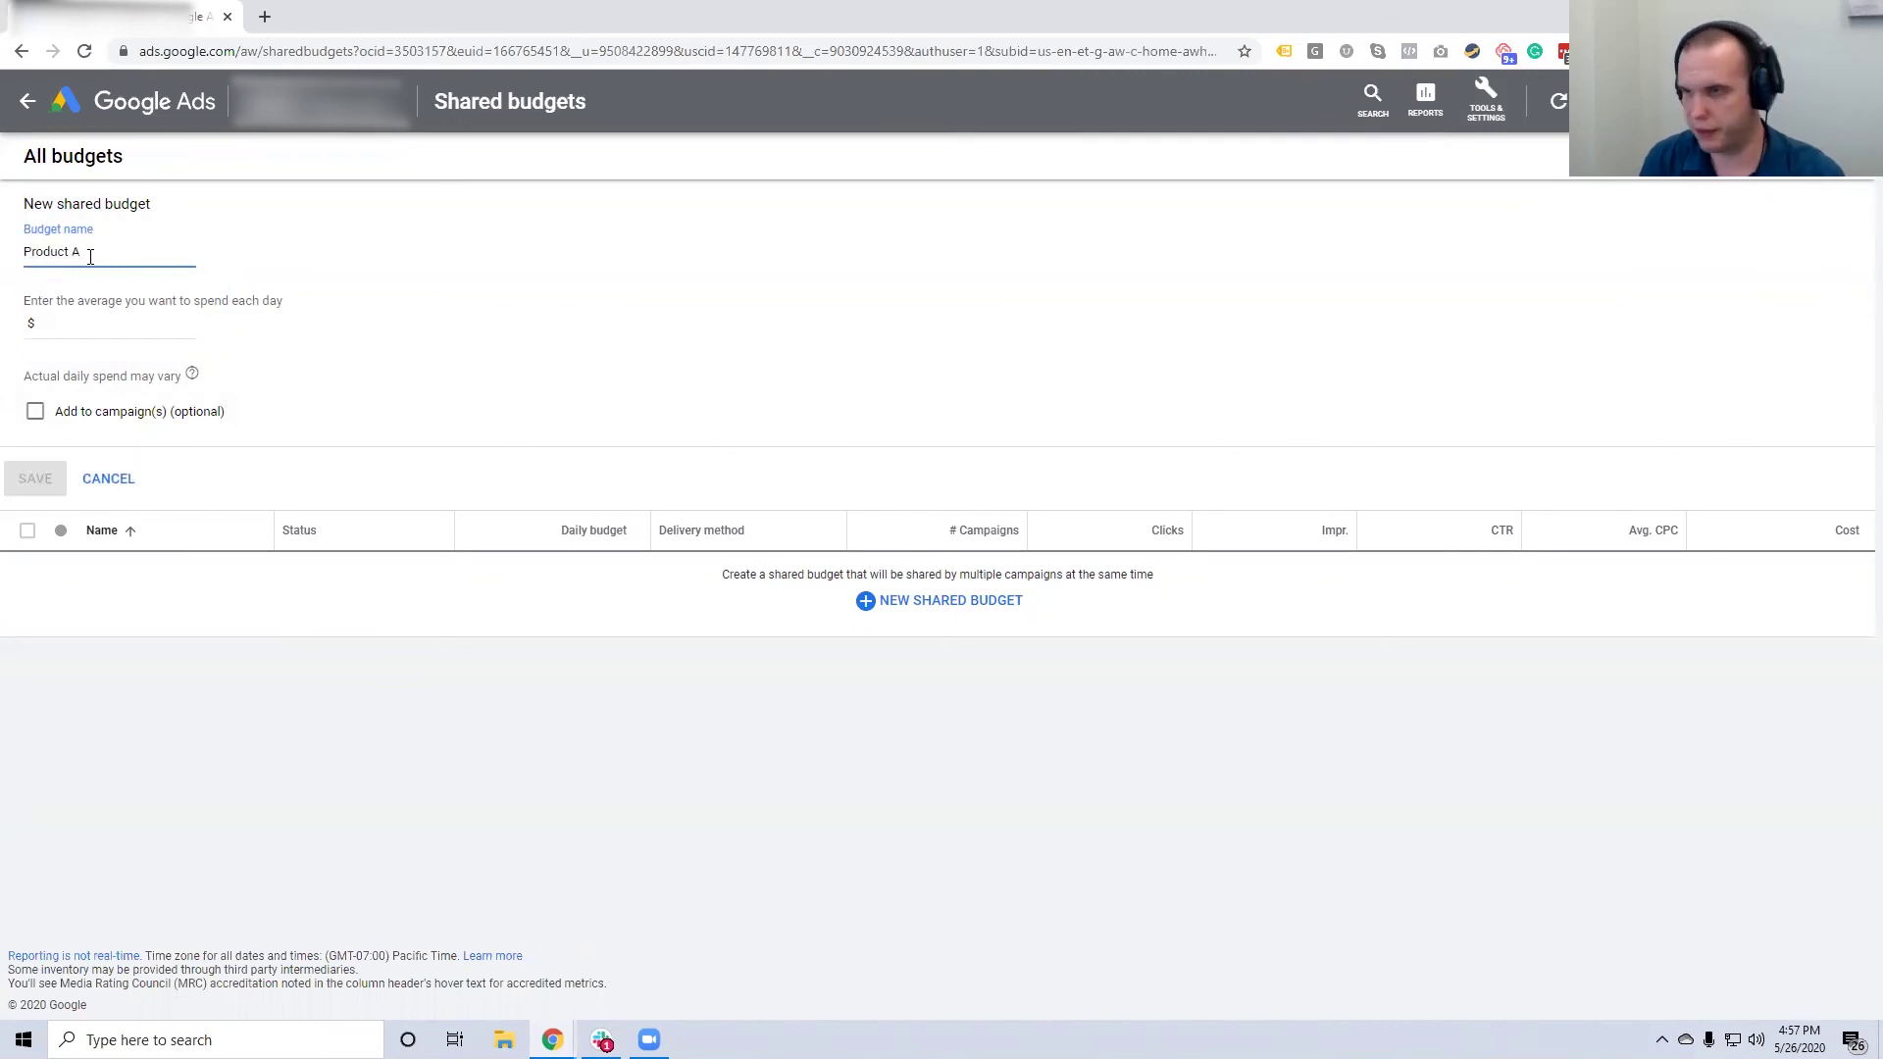
left_click(106, 321)
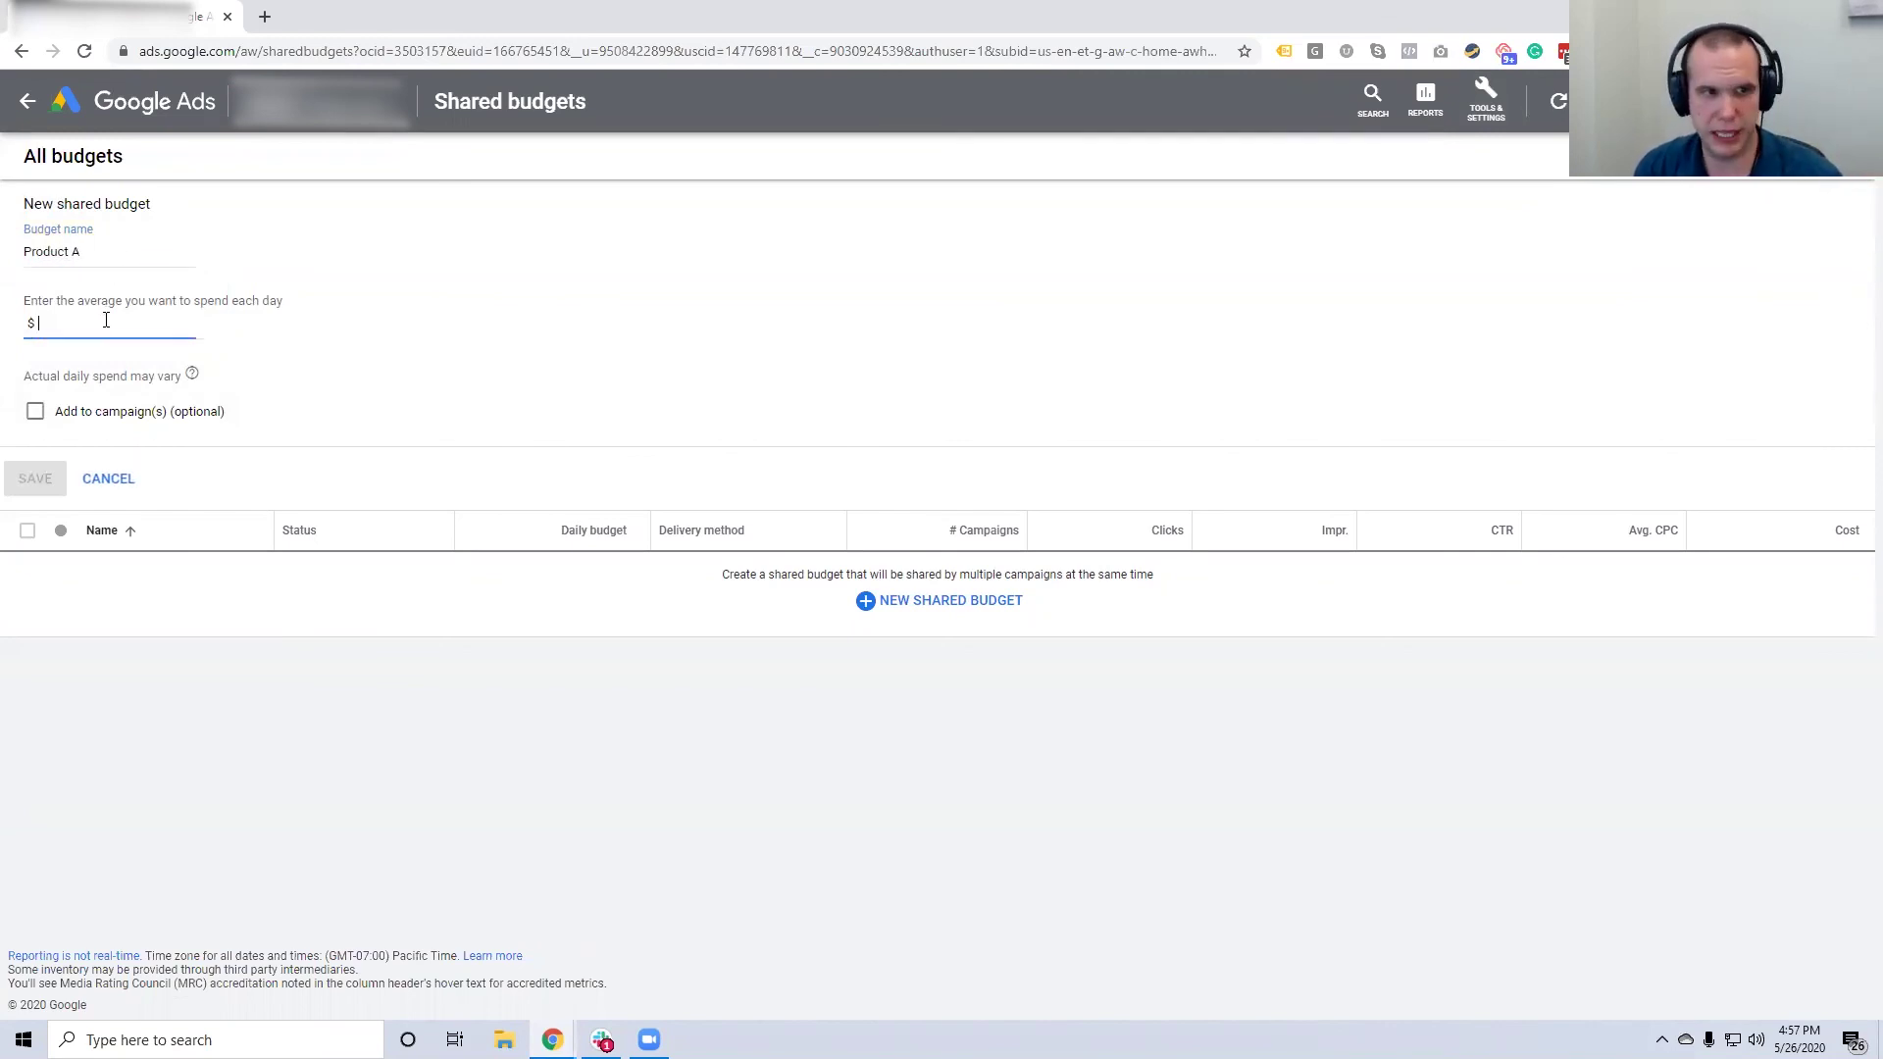
type("150")
Assign Brand - S8, Competitors - S8 and Display - Mini Deluxe - S8 to the drafted shared budget, and discard it without saving
left_click(79, 417)
scroll(147, 657, "down", 1)
scroll(108, 635, "up", 1)
left_click(91, 583)
left_click(90, 623)
left_click(90, 662)
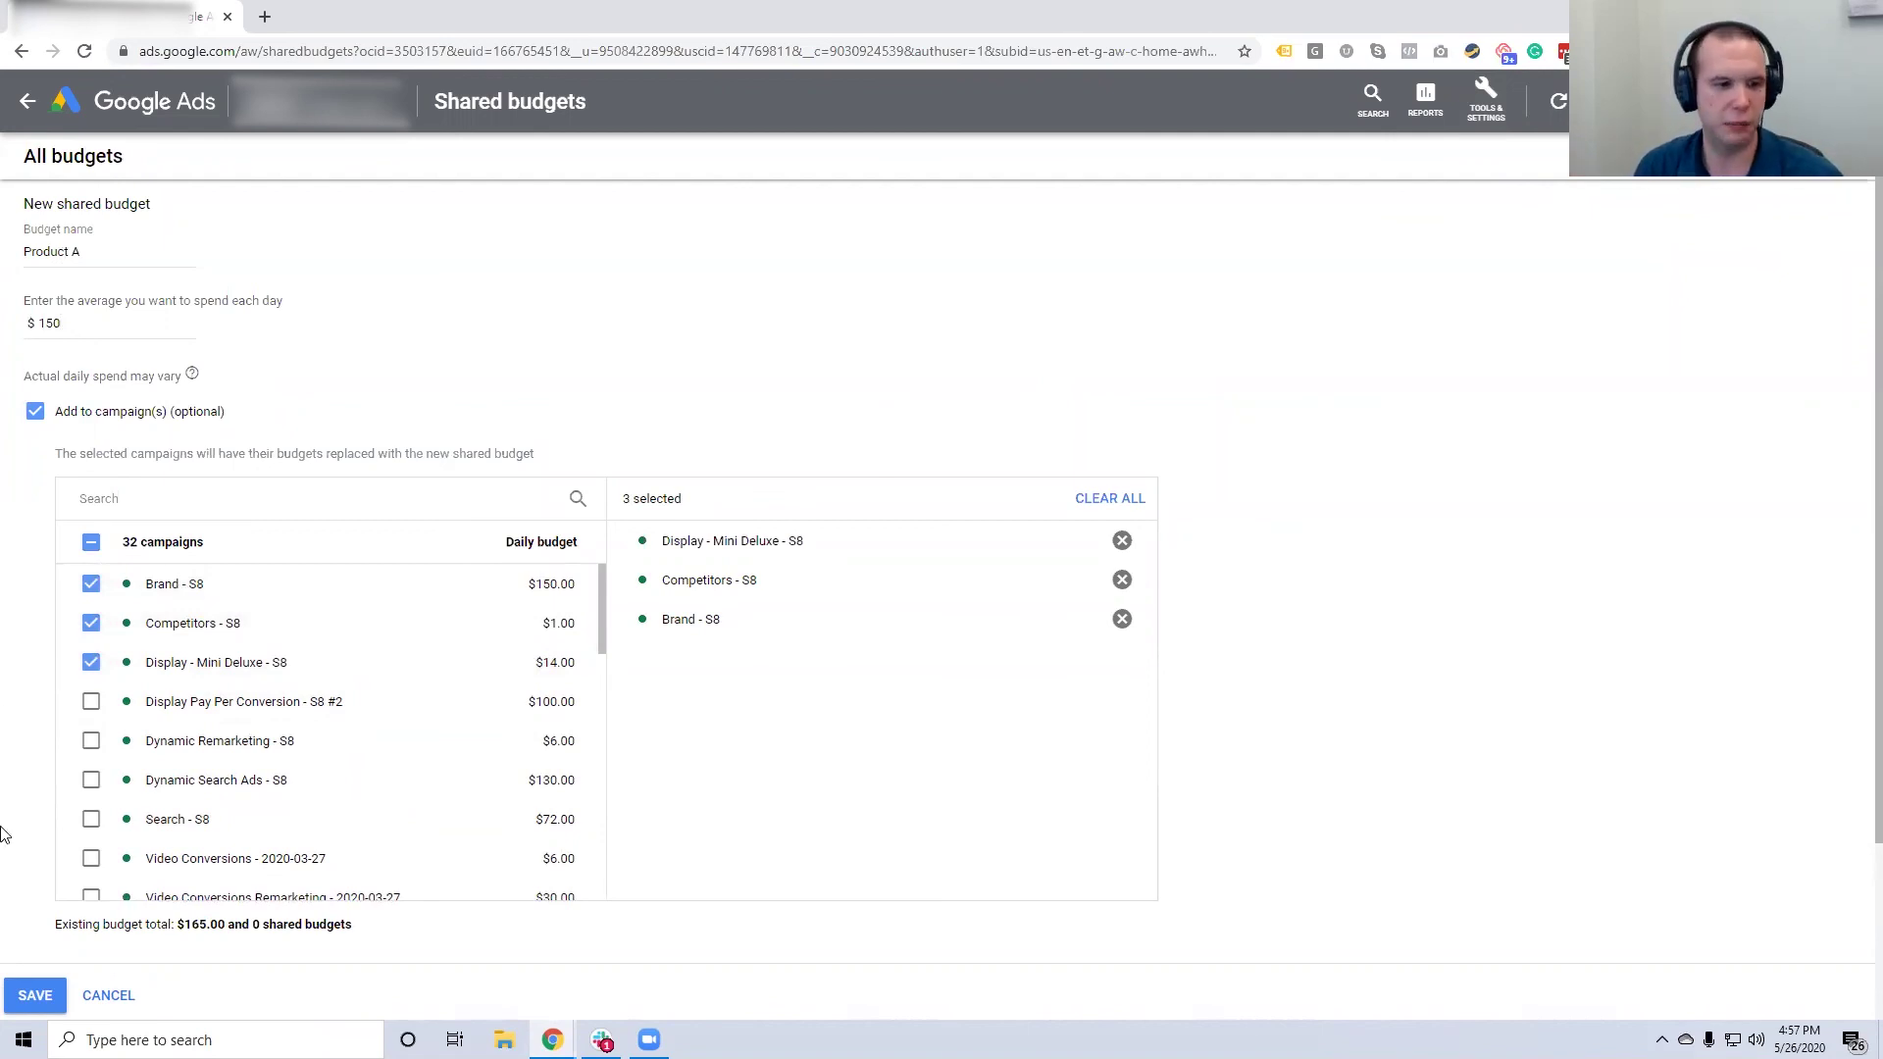
left_click(103, 994)
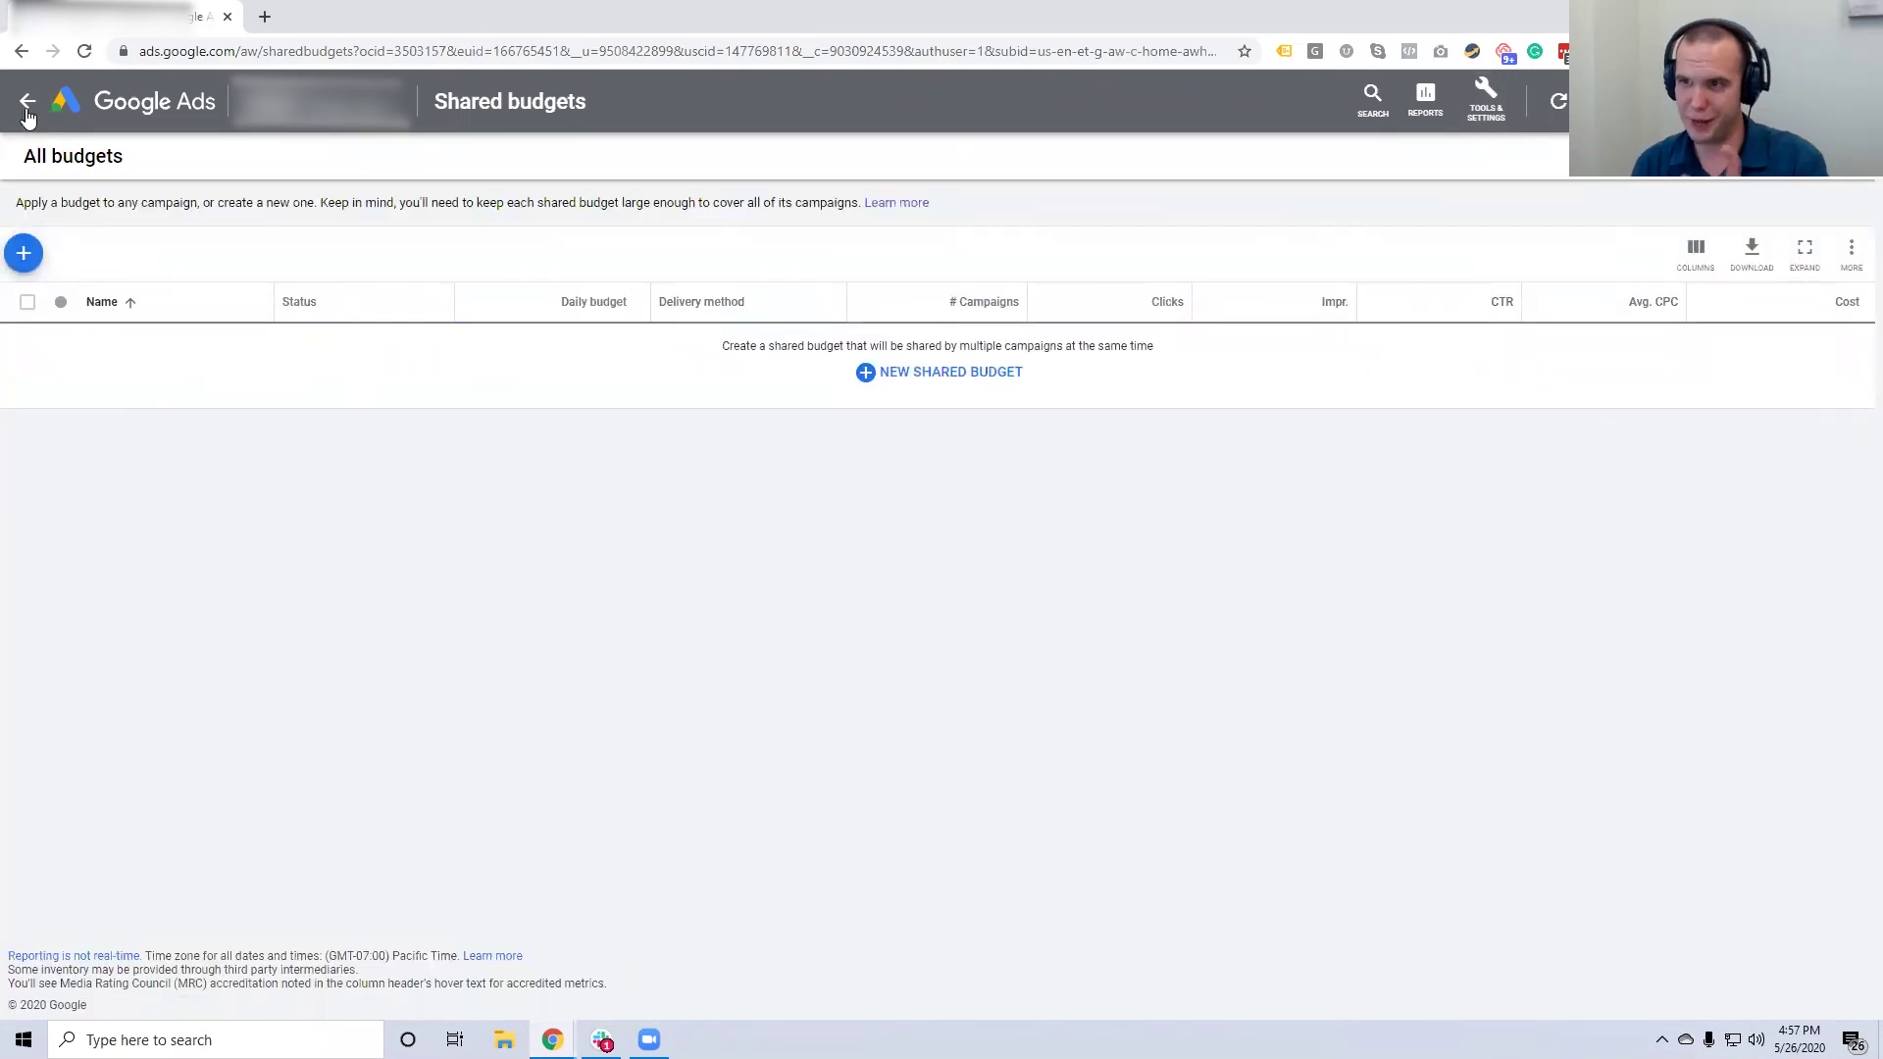
Return from the shared budgets to the all-campaigns table
left_click(26, 108)
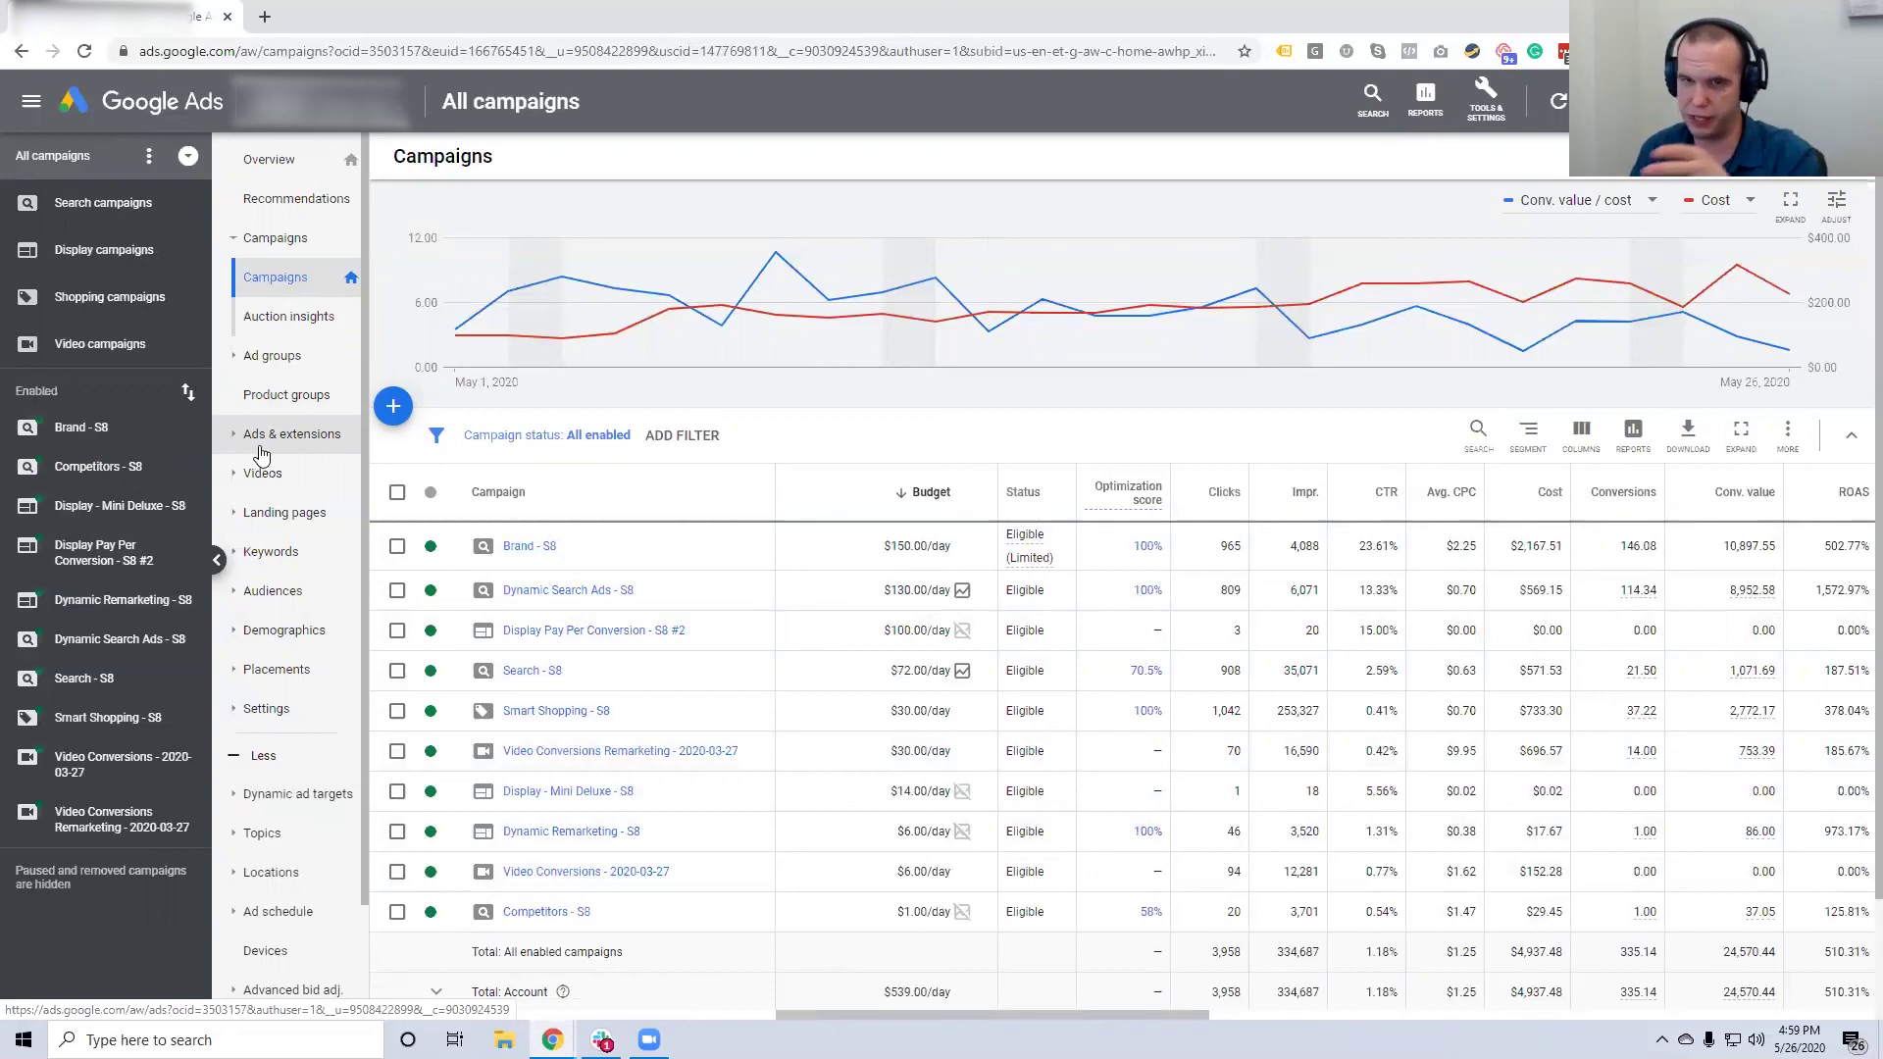
left_click(1486, 98)
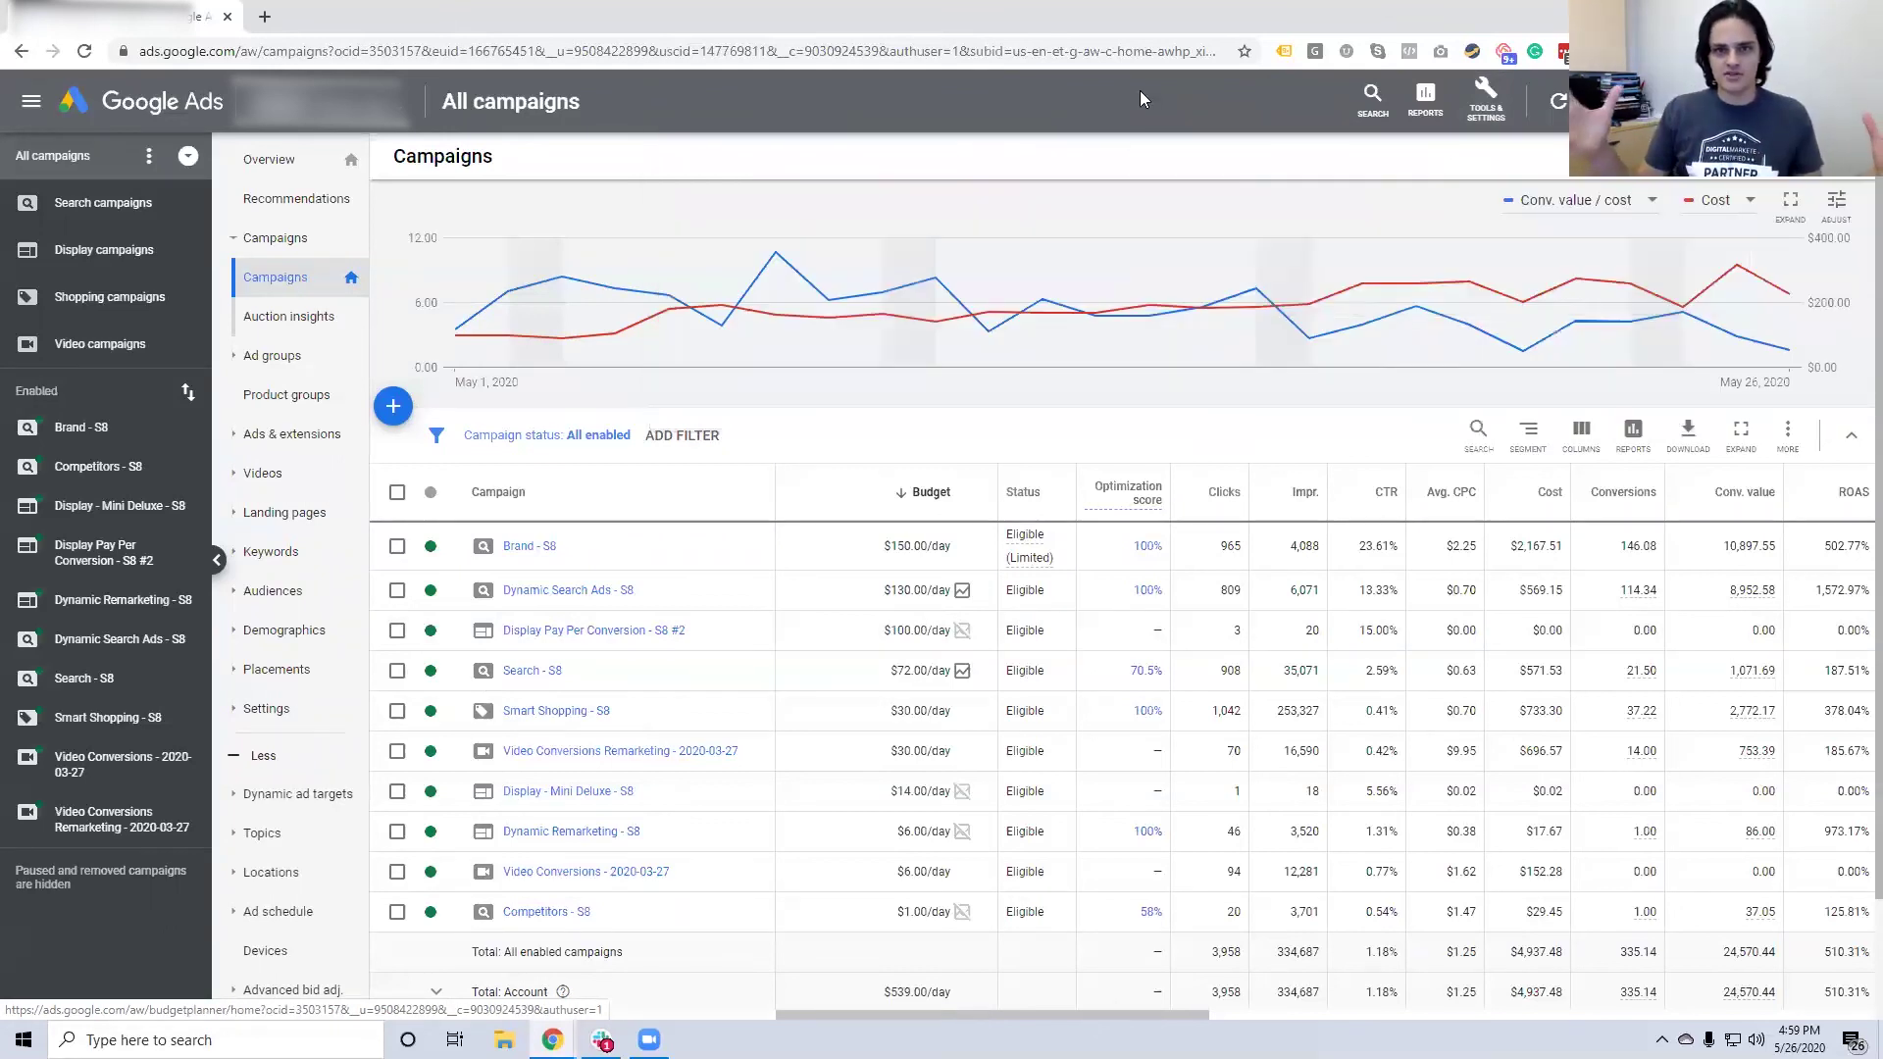
left_click(1140, 90)
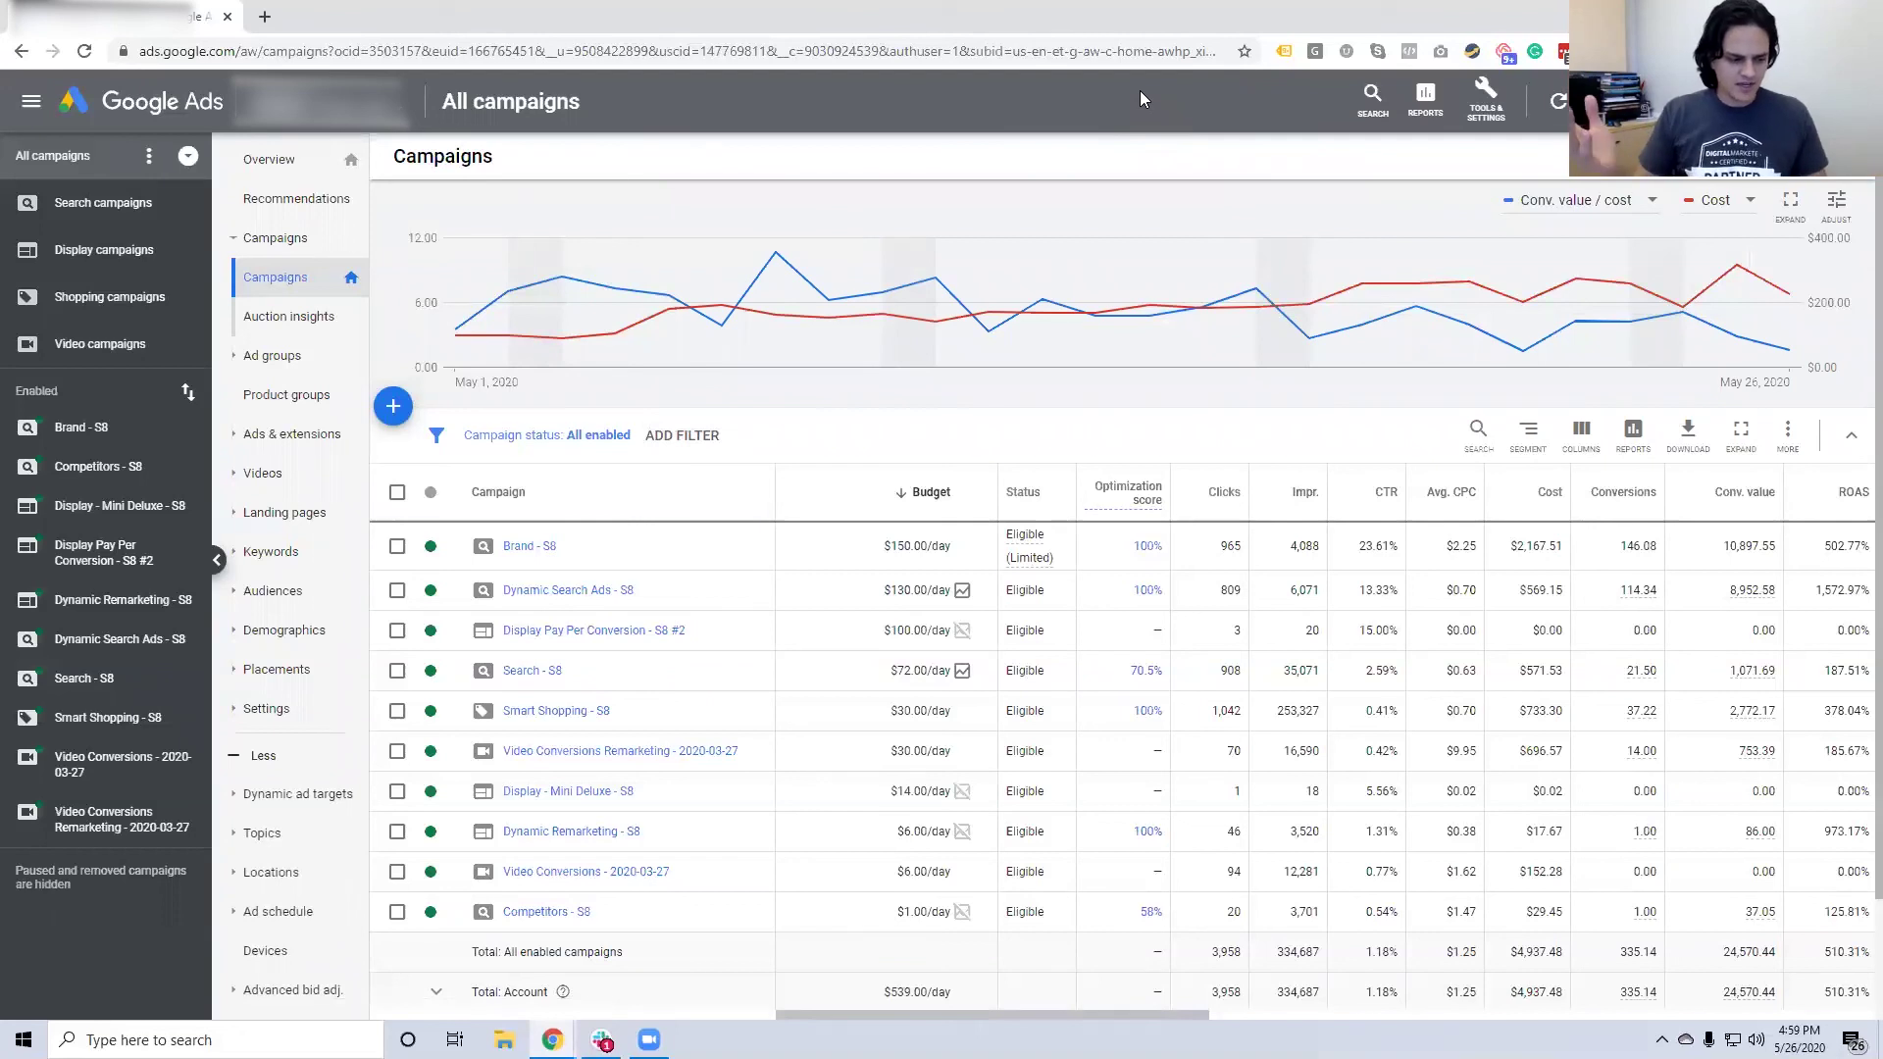